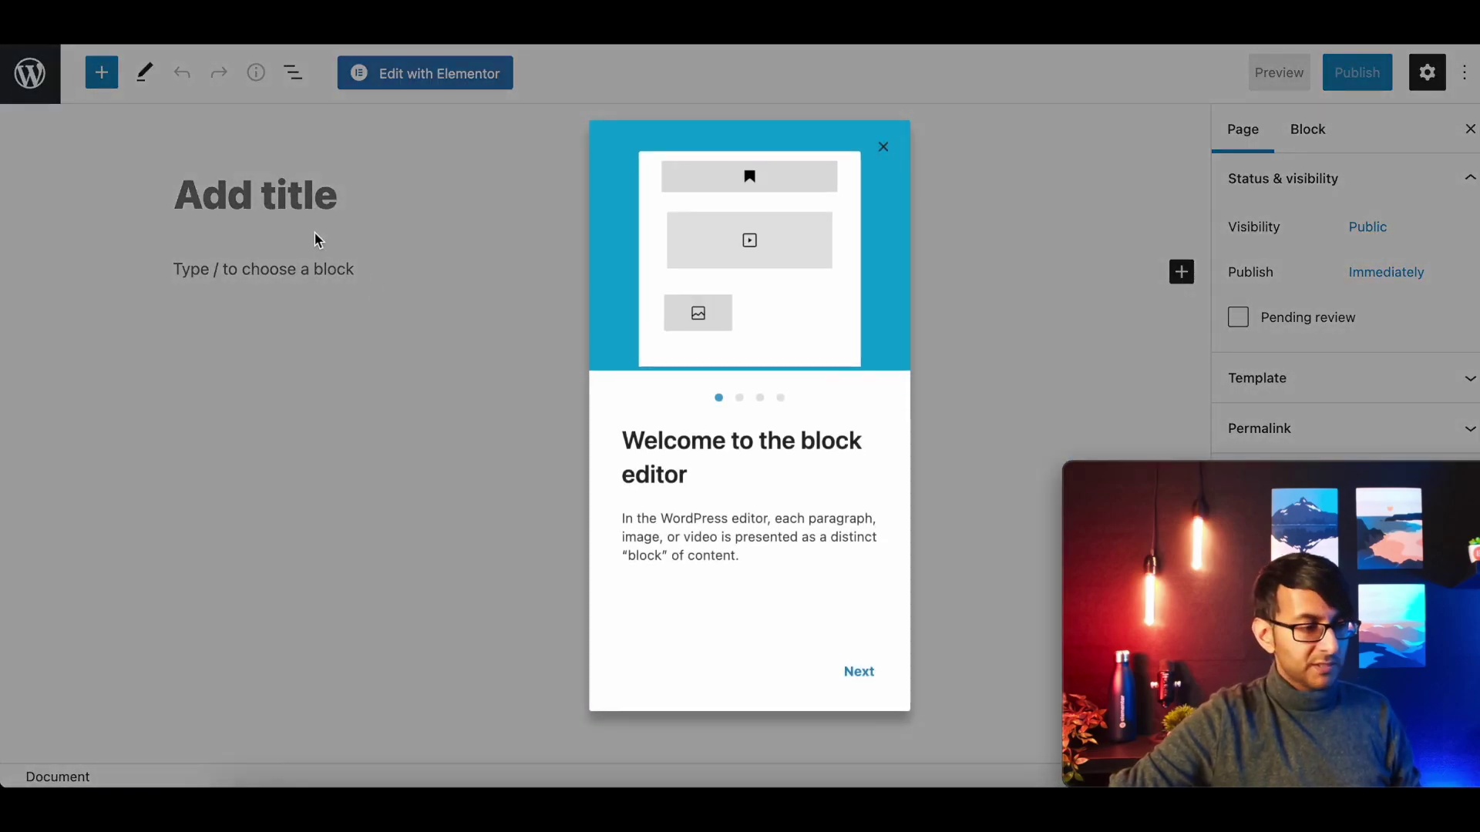
# Create a new page titled 'Hoodies' and open it in Elementor
pyautogui.click(883, 146)
pyautogui.click(465, 188)
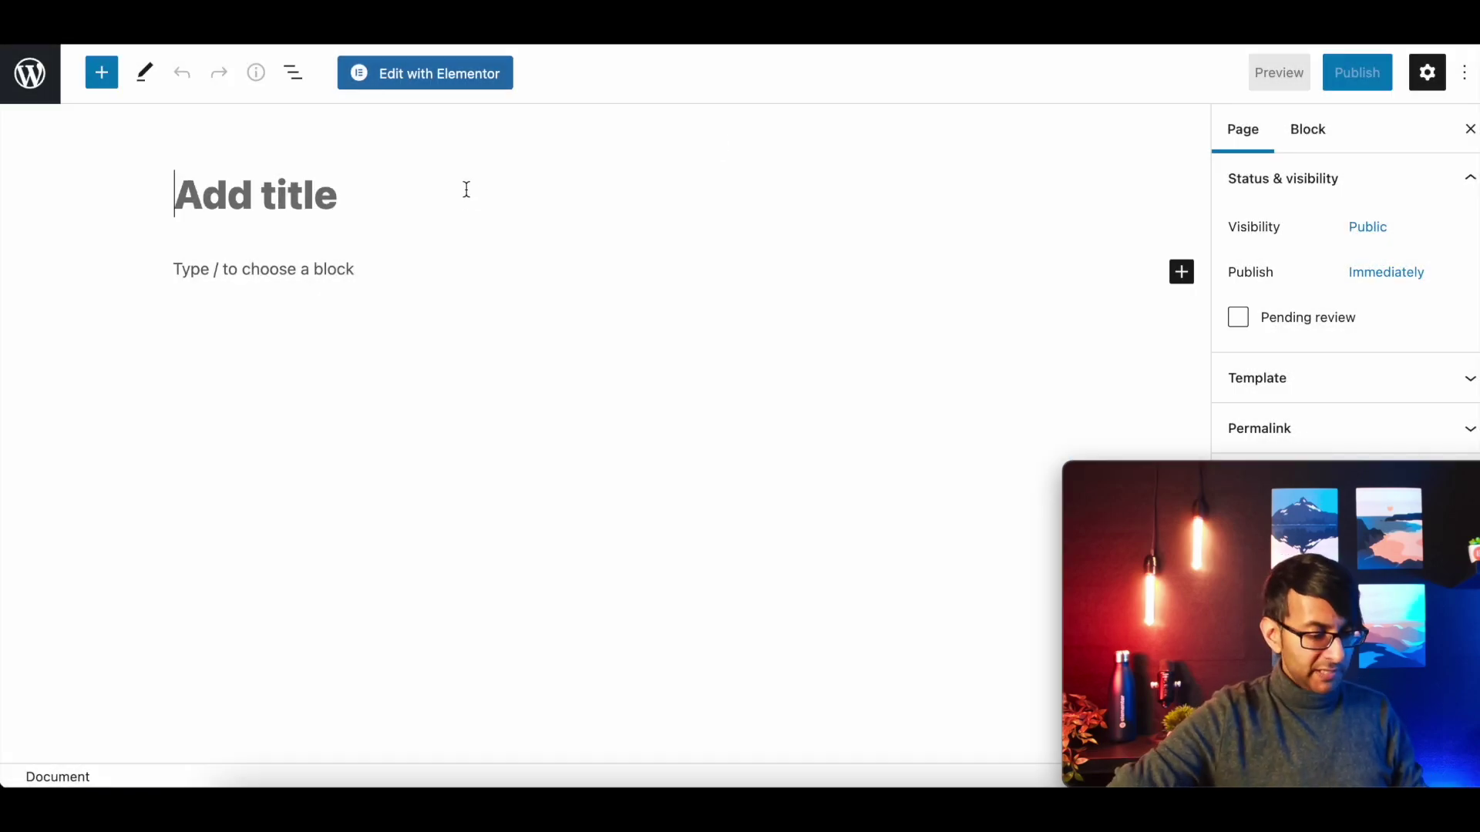
pyautogui.write('Hoodies')
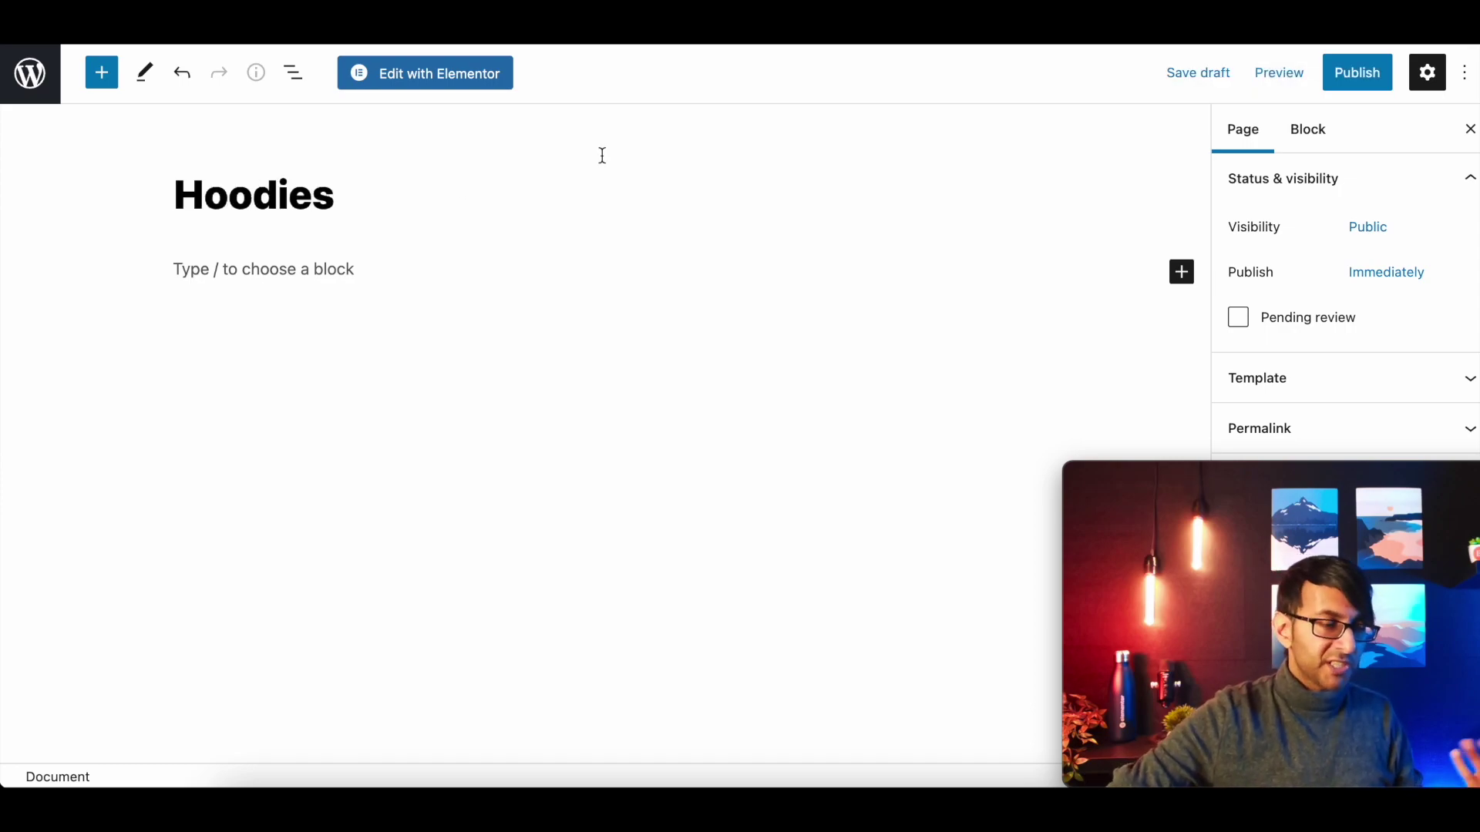
pyautogui.click(444, 87)
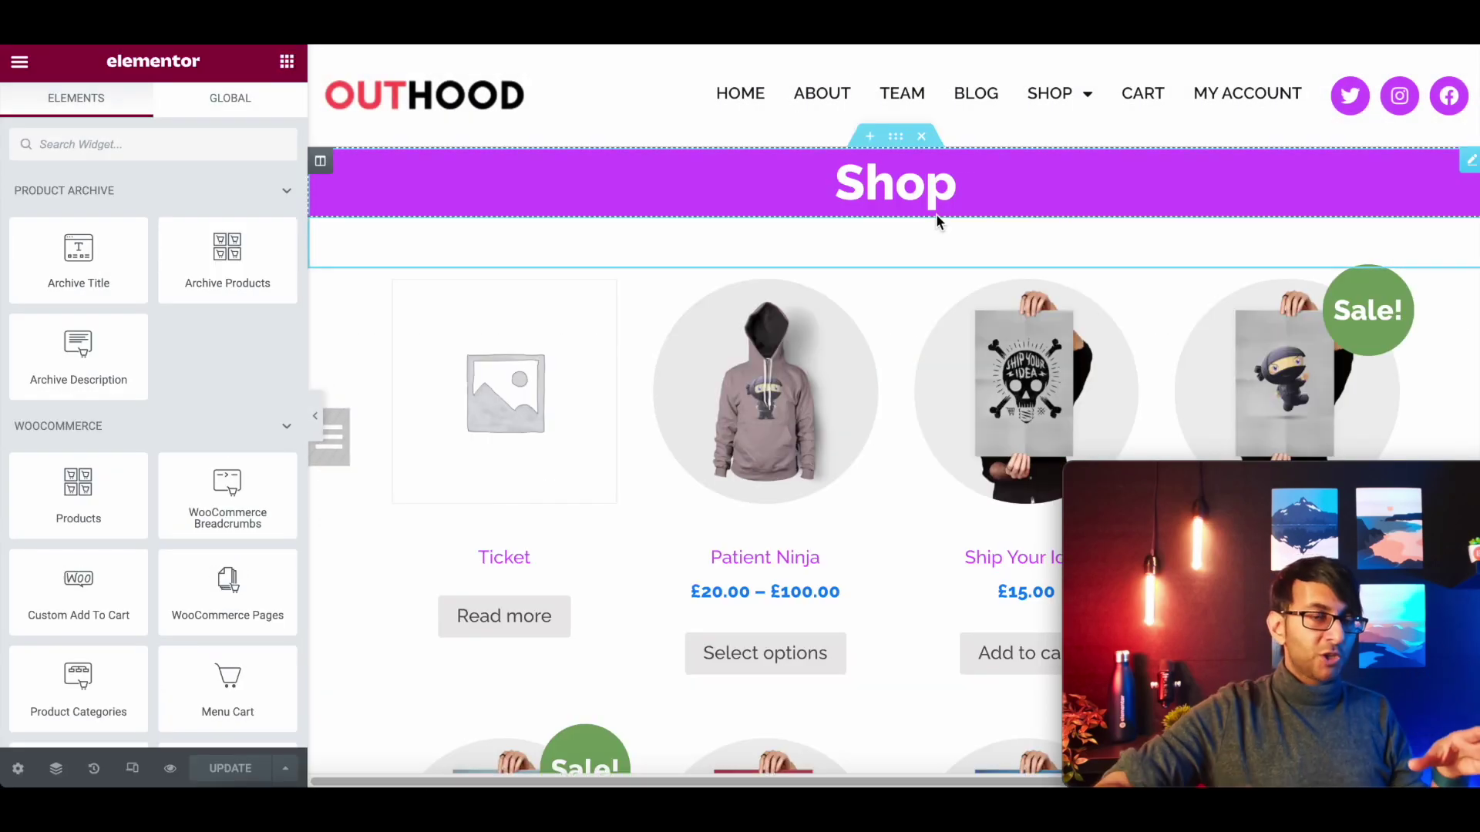
# Copy the Shop banner section into the Hoodies page and hide its page title
pyautogui.rightClick(896, 136)
pyautogui.click(940, 224)
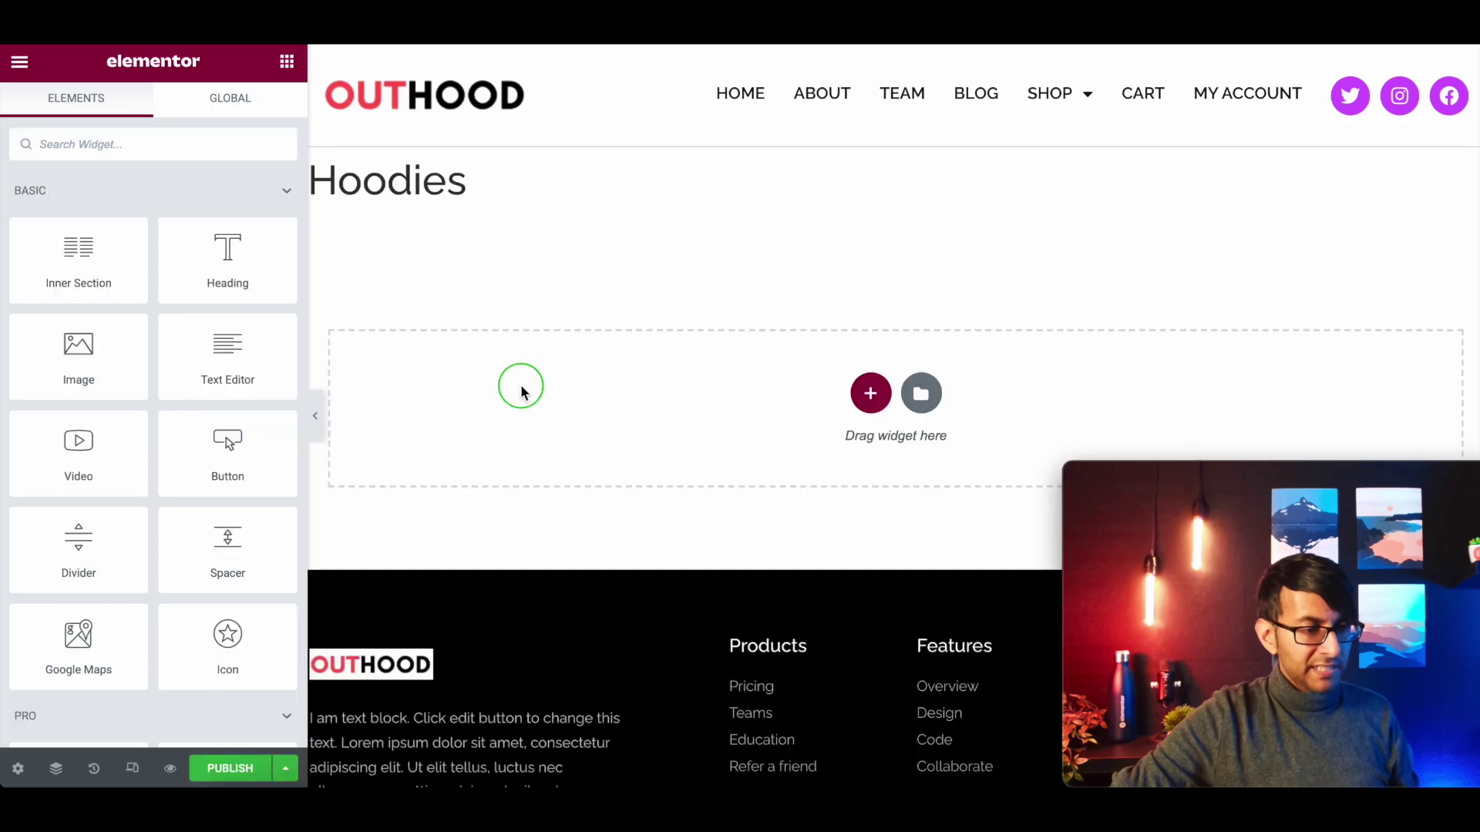
pyautogui.rightClick(518, 386)
pyautogui.click(608, 420)
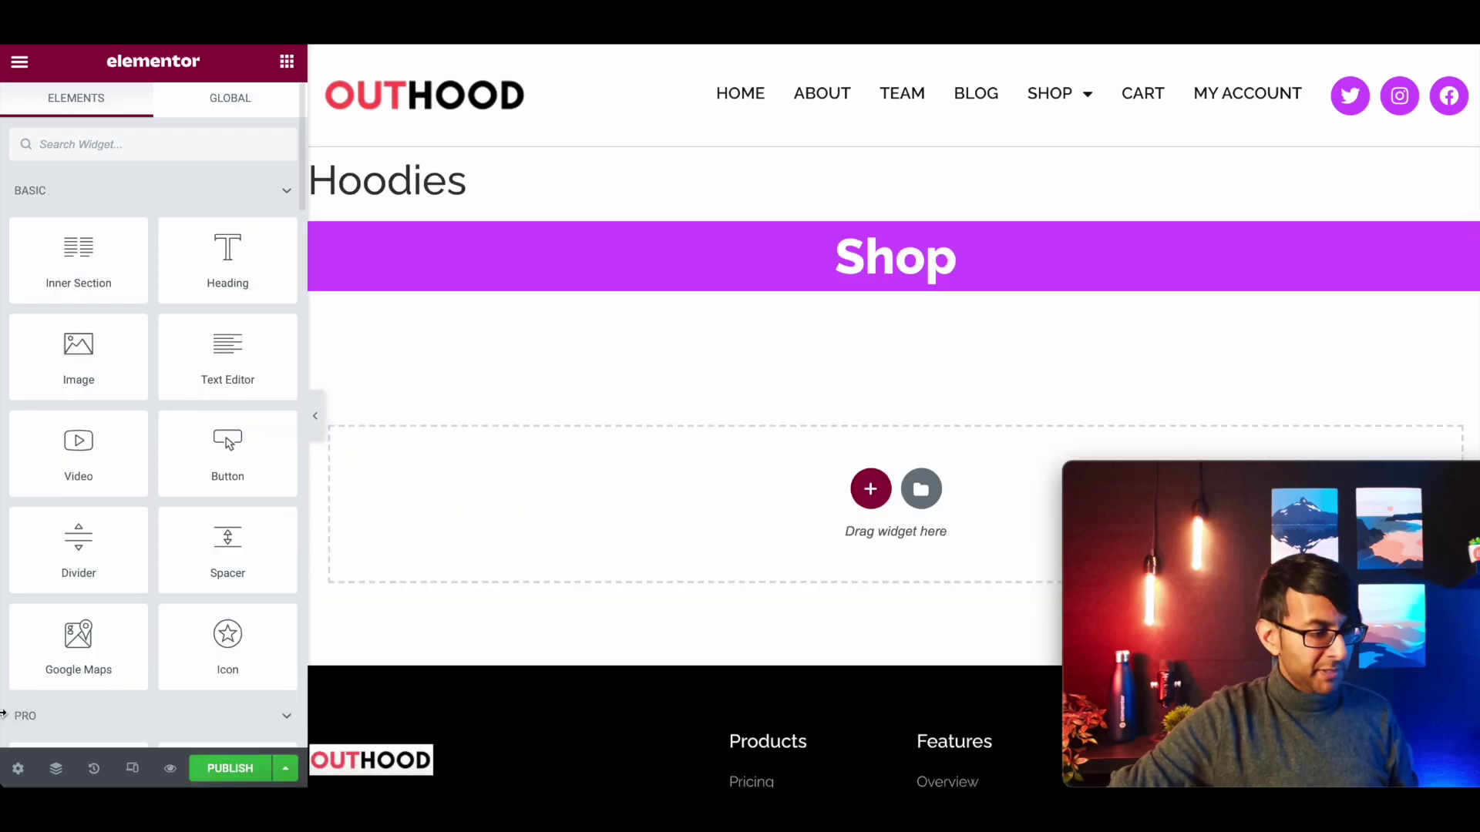
pyautogui.click(19, 769)
pyautogui.click(266, 479)
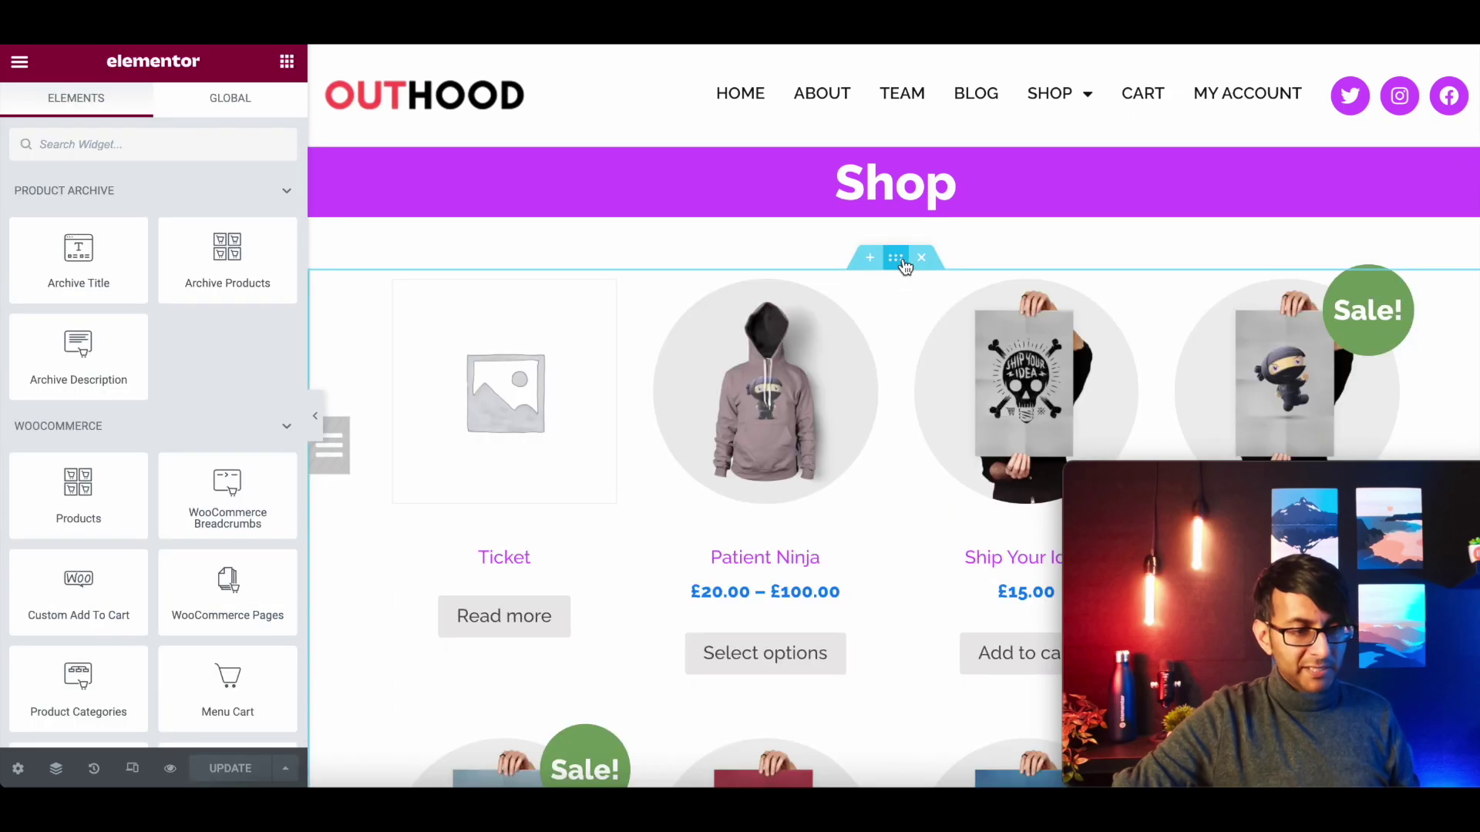
# Copy the product grid section and paste it below the banner
pyautogui.rightClick(896, 257)
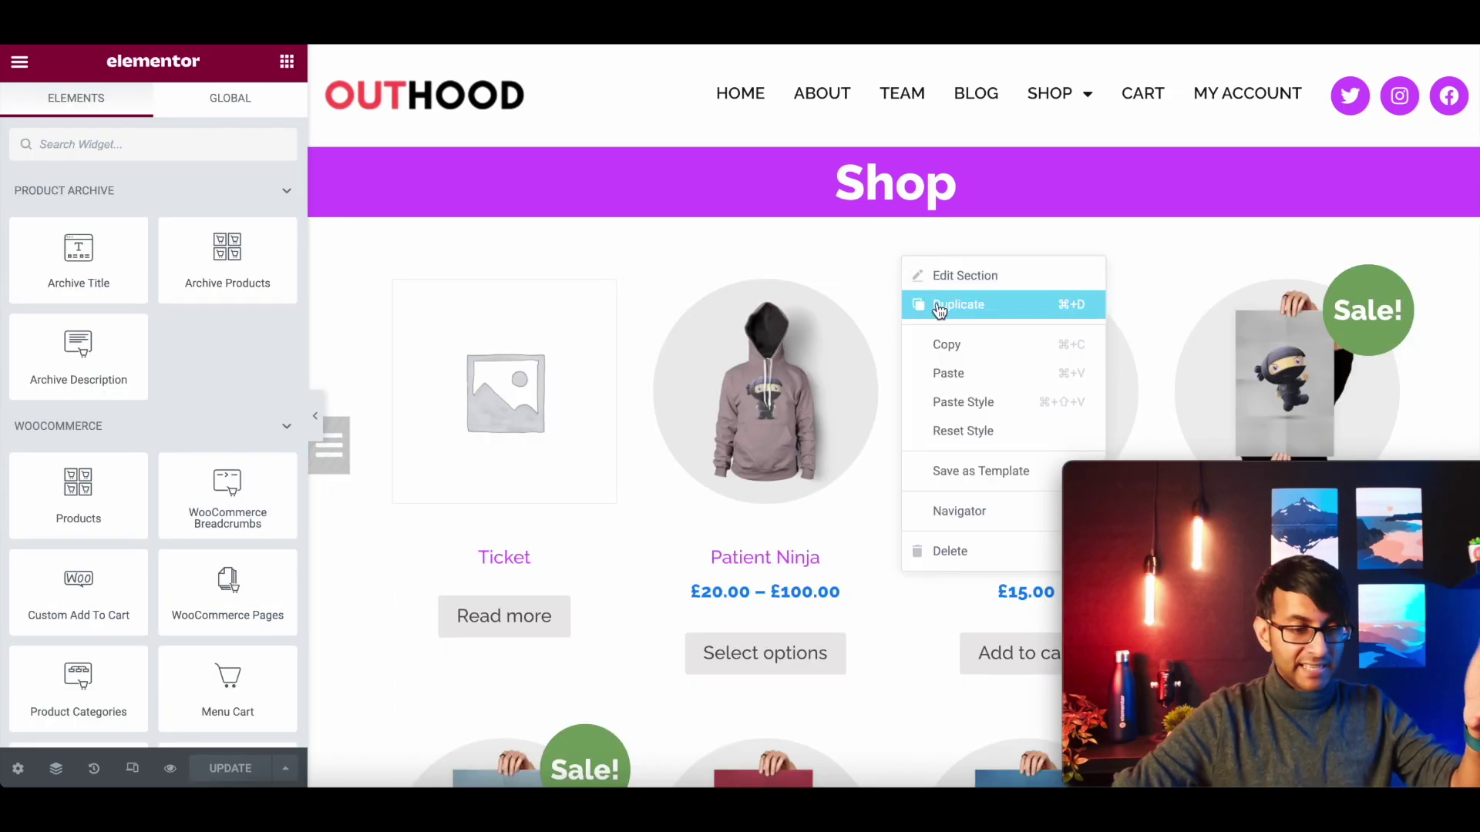
pyautogui.click(962, 350)
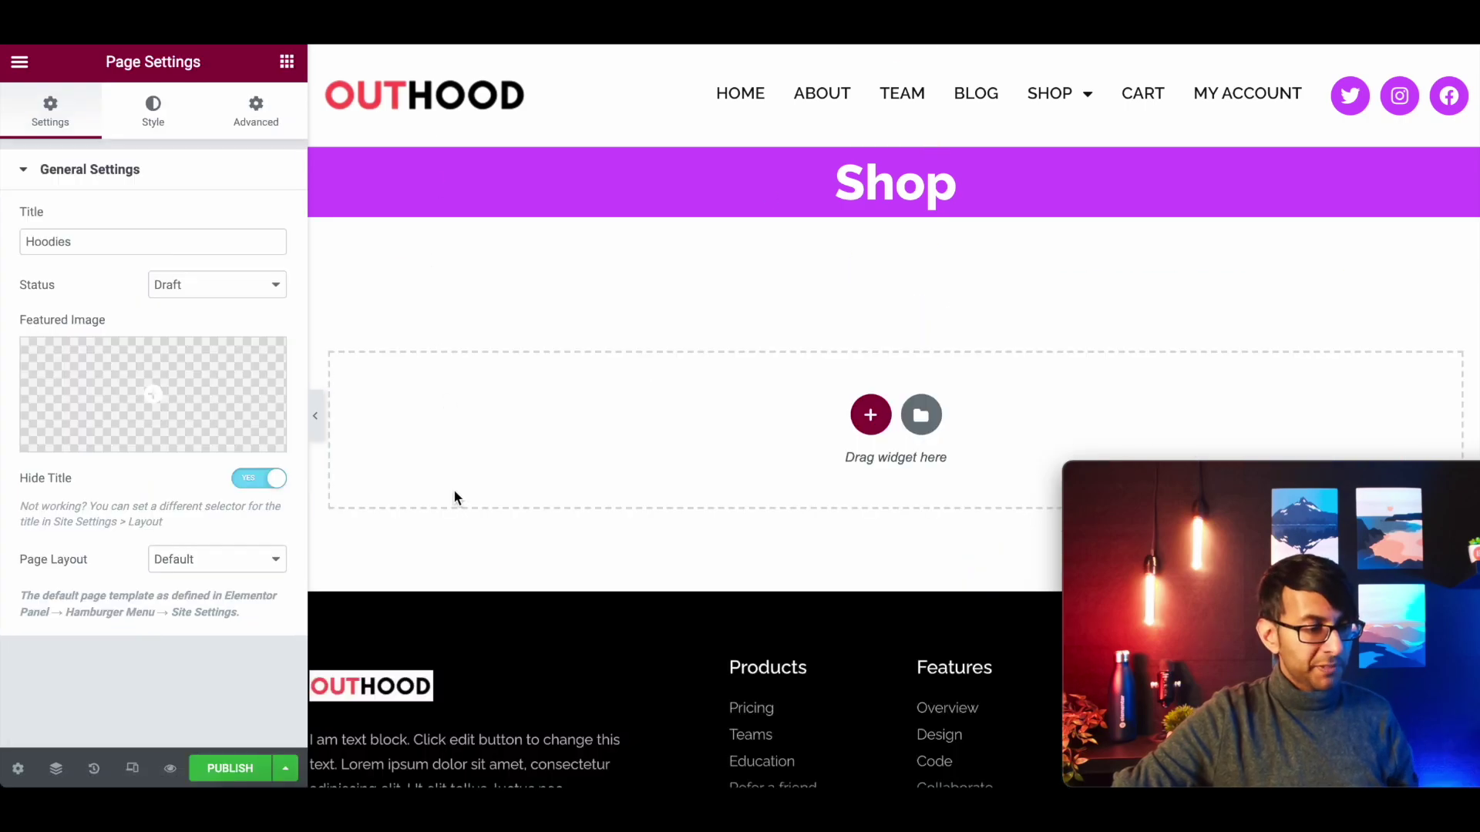
pyautogui.rightClick(481, 425)
pyautogui.click(531, 445)
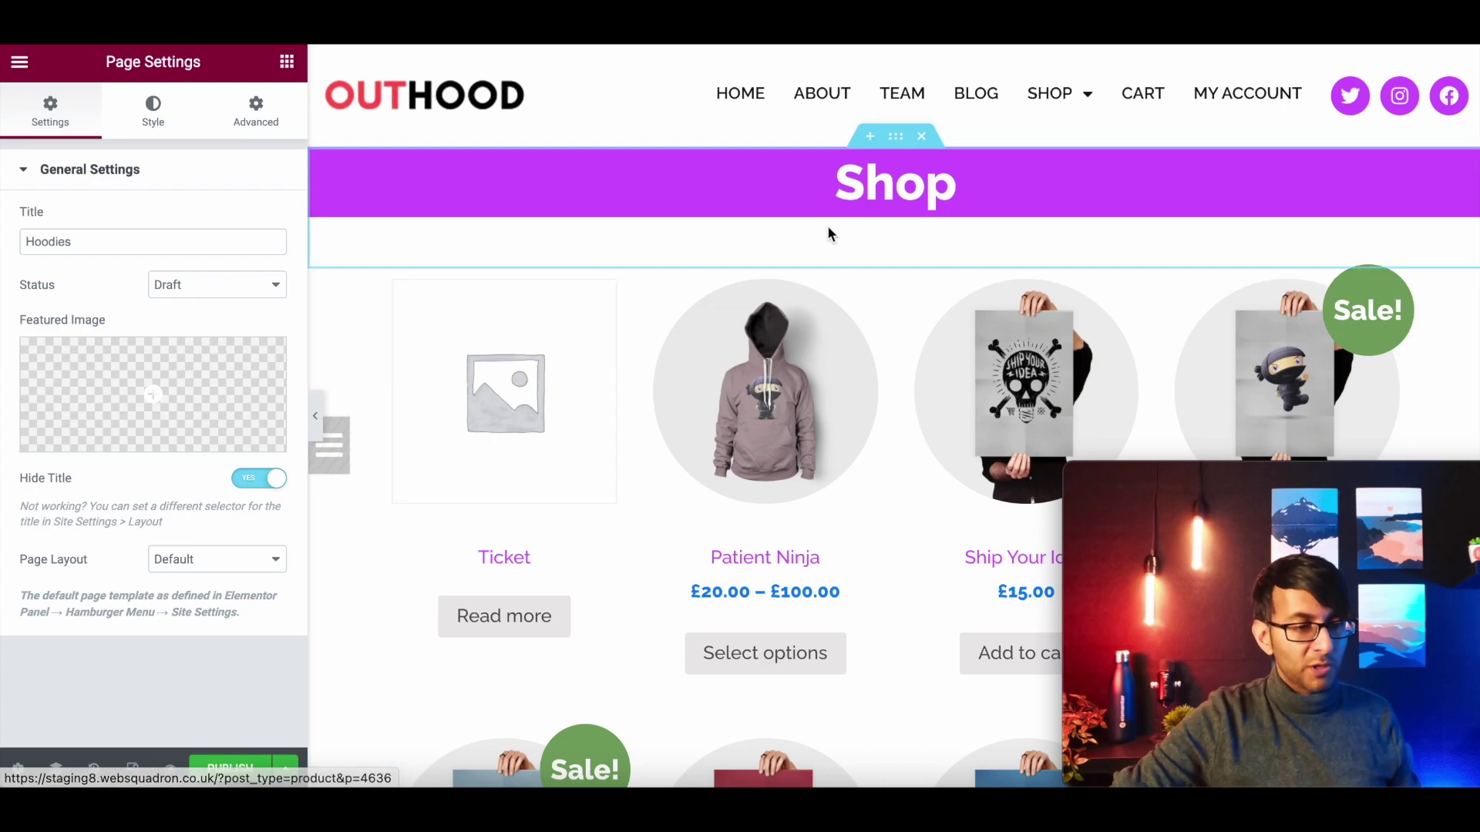
# Replace the banner heading text 'Shop' with 'Hoodies'
pyautogui.click(879, 195)
pyautogui.moveTo(977, 185); pyautogui.dragTo(813, 187)
pyautogui.write('Hoodies')
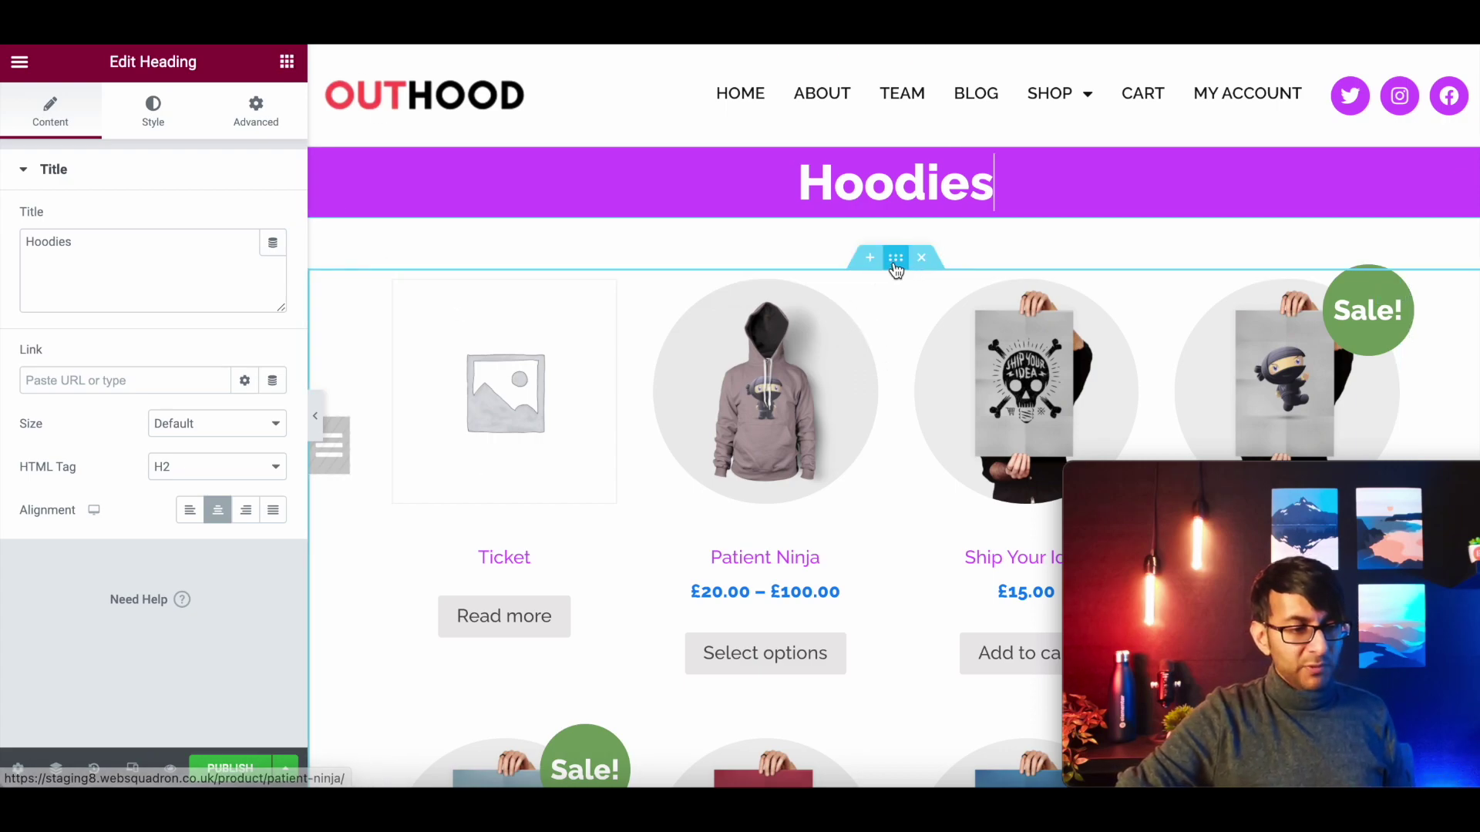
# Set the product grid's query source to Latest Products, included by Term
pyautogui.click(1387, 292)
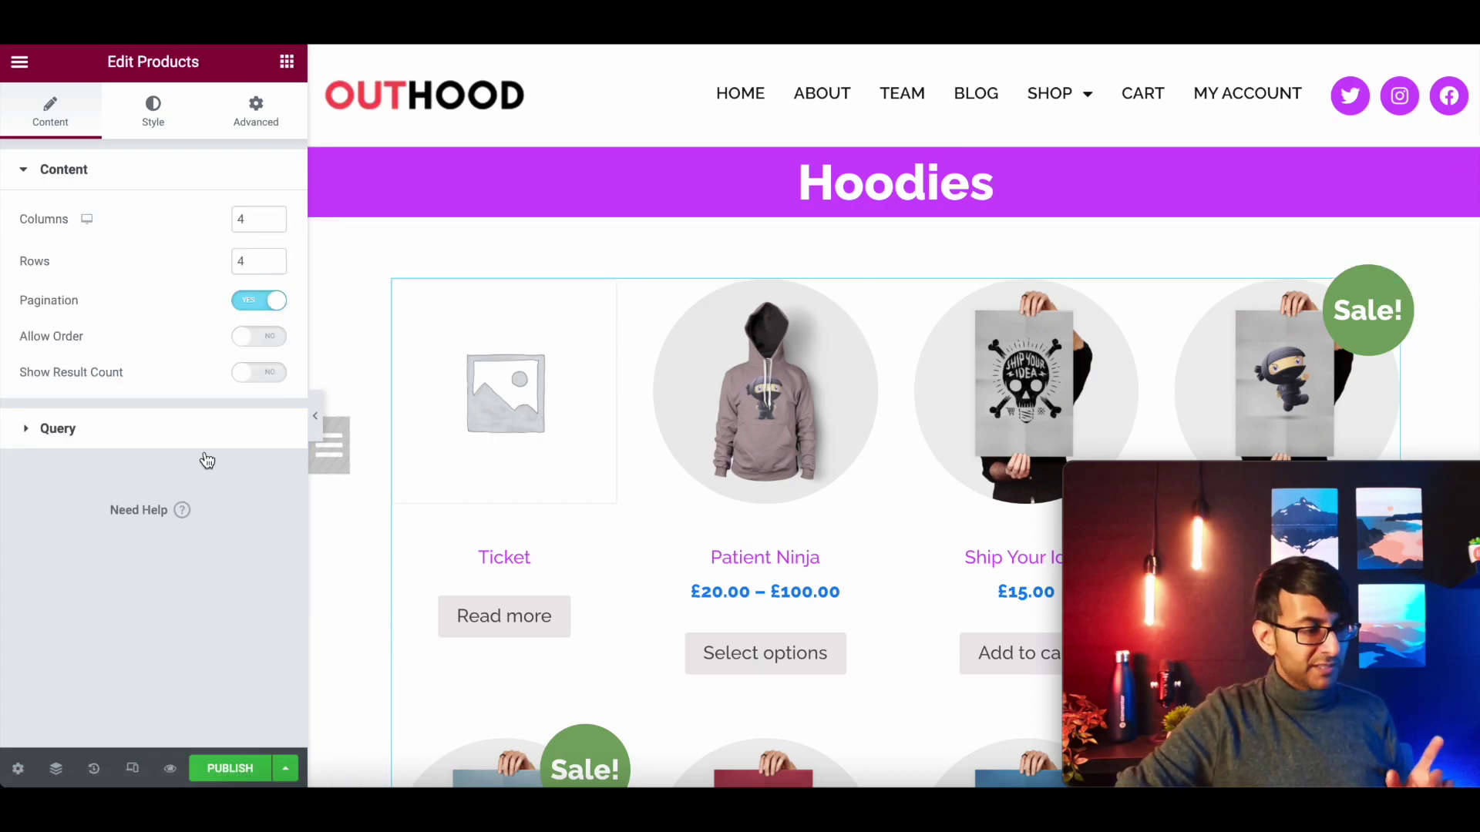
pyautogui.click(126, 438)
pyautogui.click(187, 279)
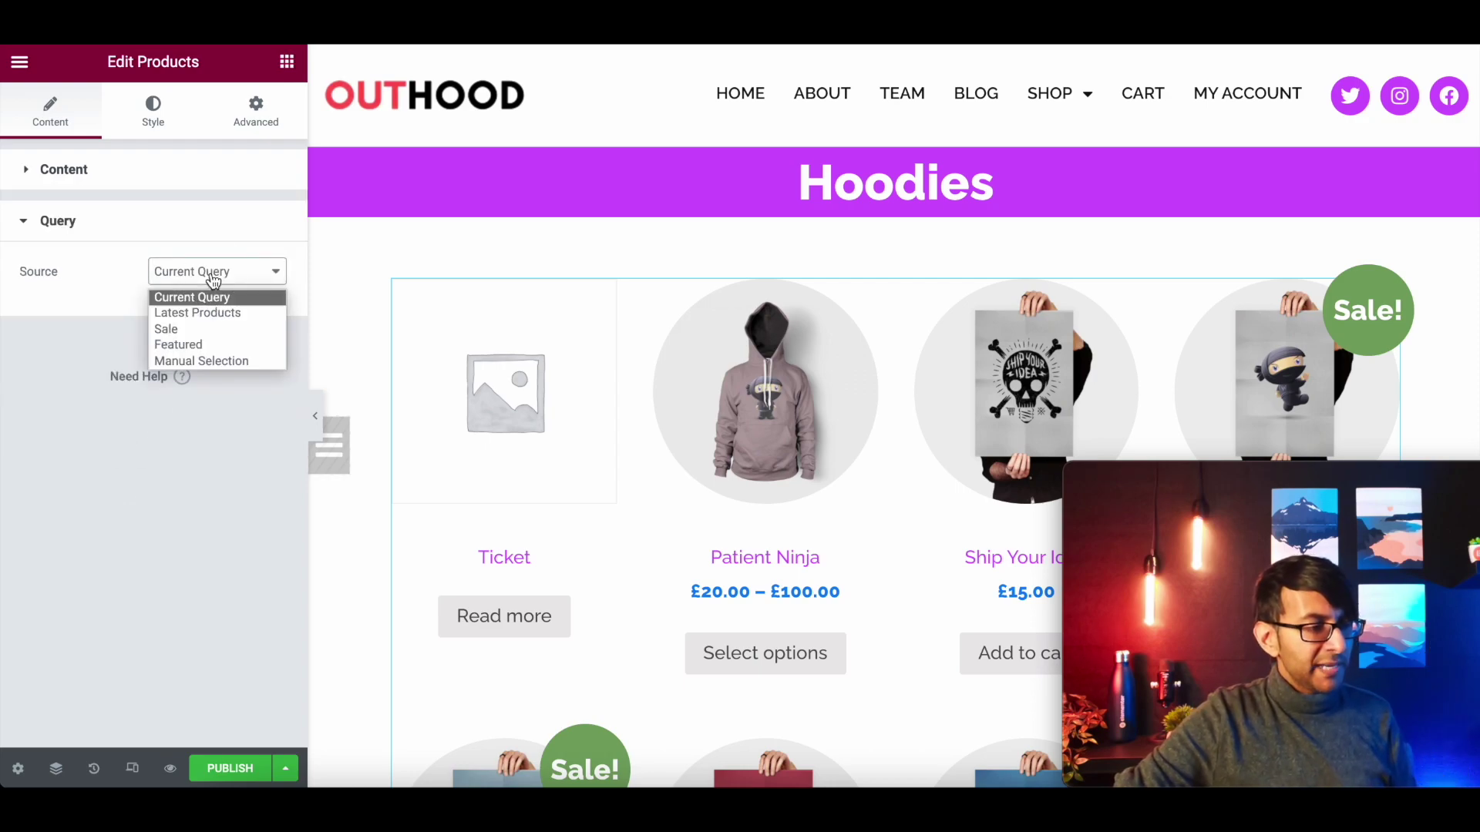
pyautogui.click(218, 314)
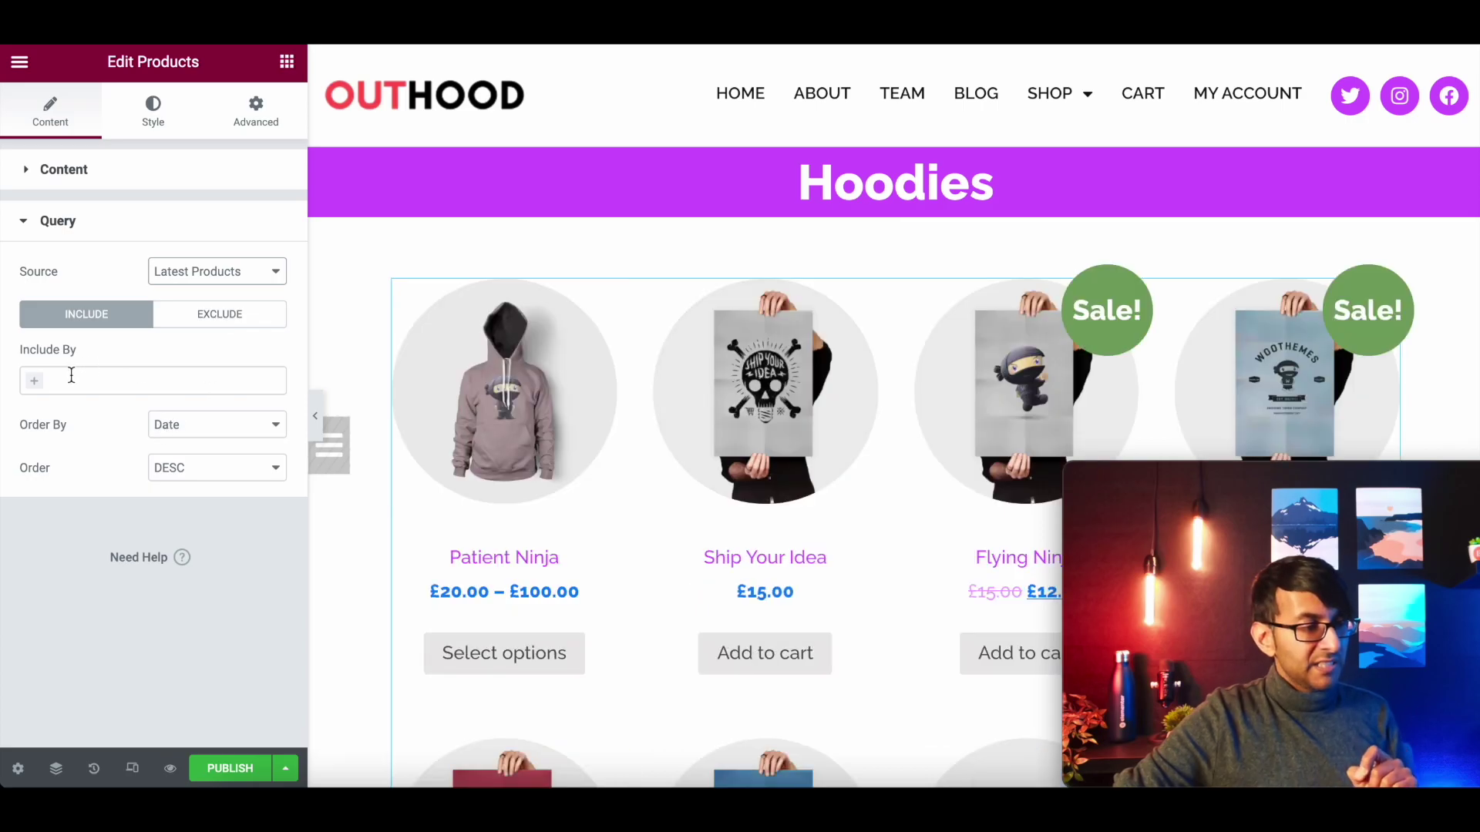
pyautogui.click(75, 379)
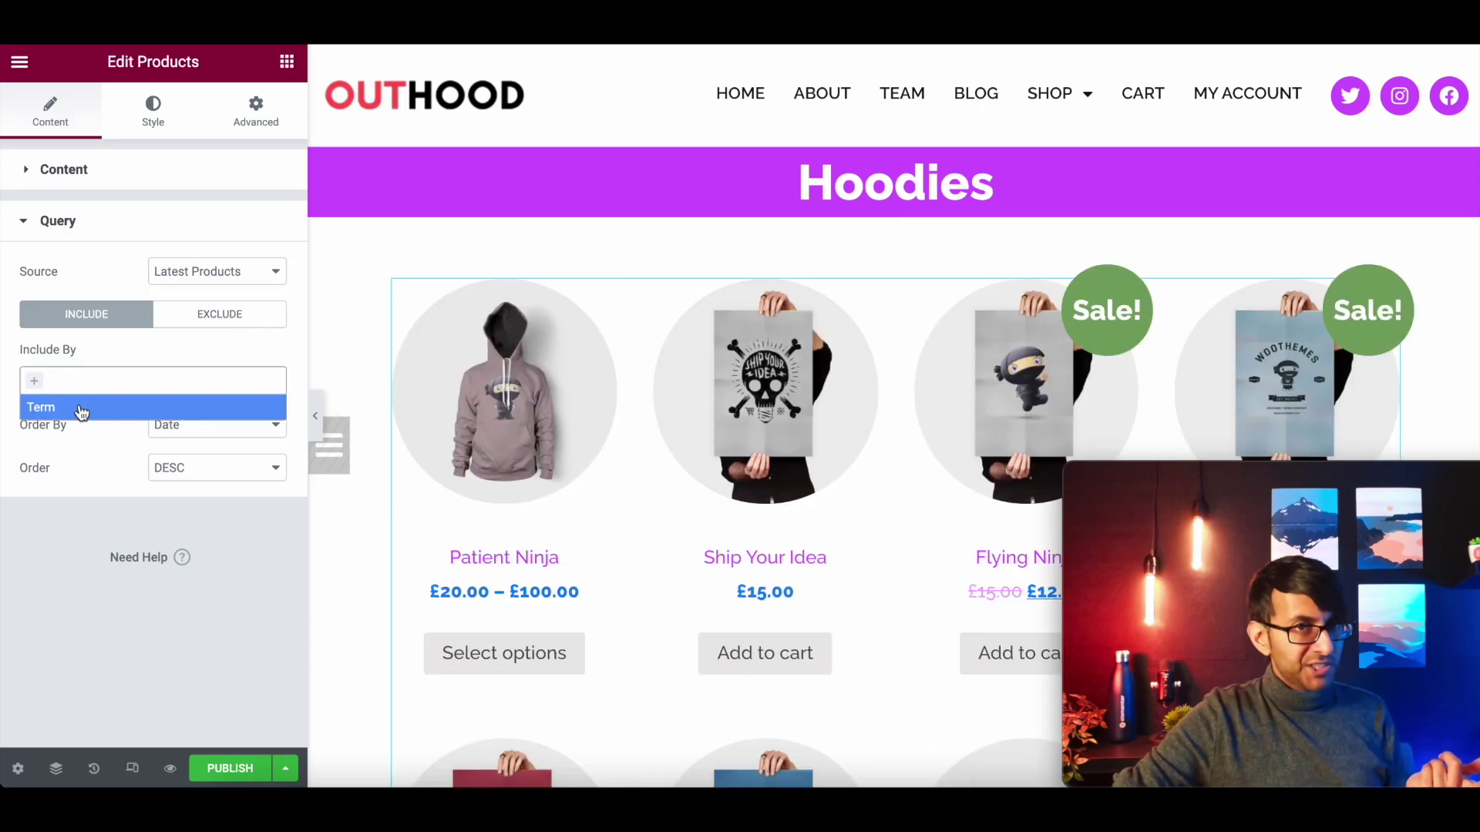
pyautogui.click(80, 409)
# Restrict the grid to the Clothing > Hoodies category and publish the page
pyautogui.click(92, 445)
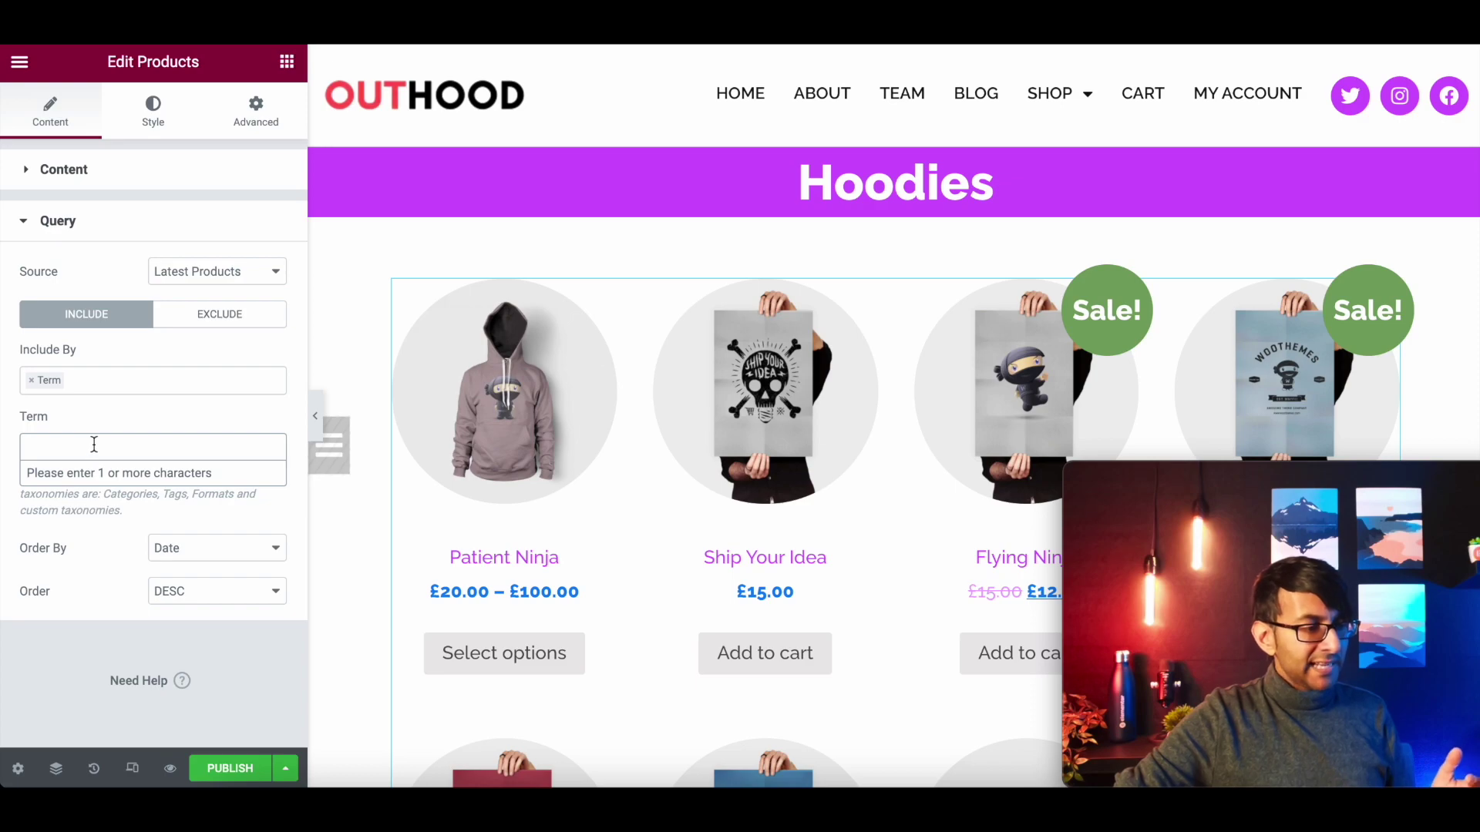
pyautogui.click(97, 445)
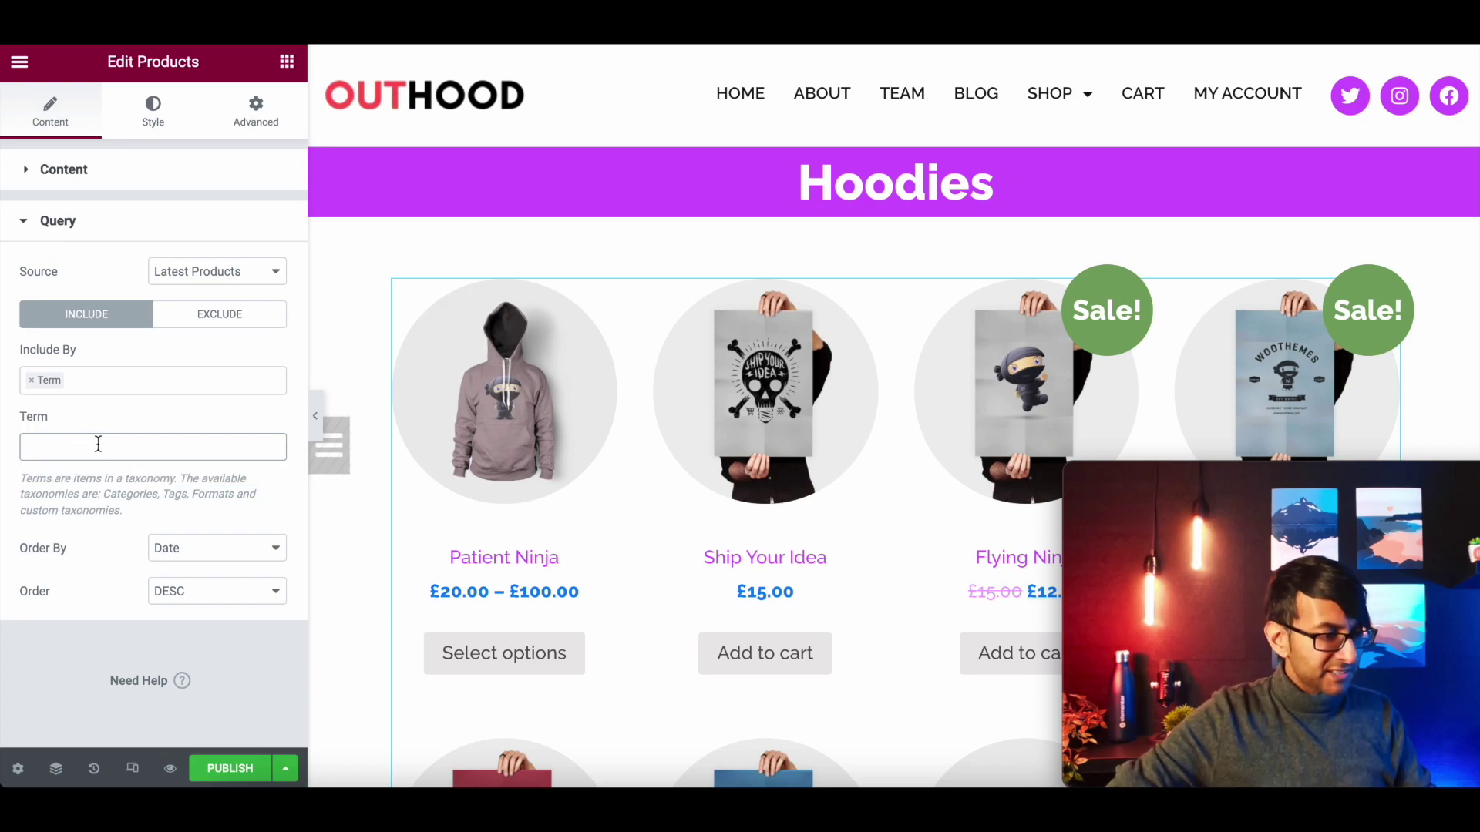
pyautogui.click(98, 445)
pyautogui.write('hoo')
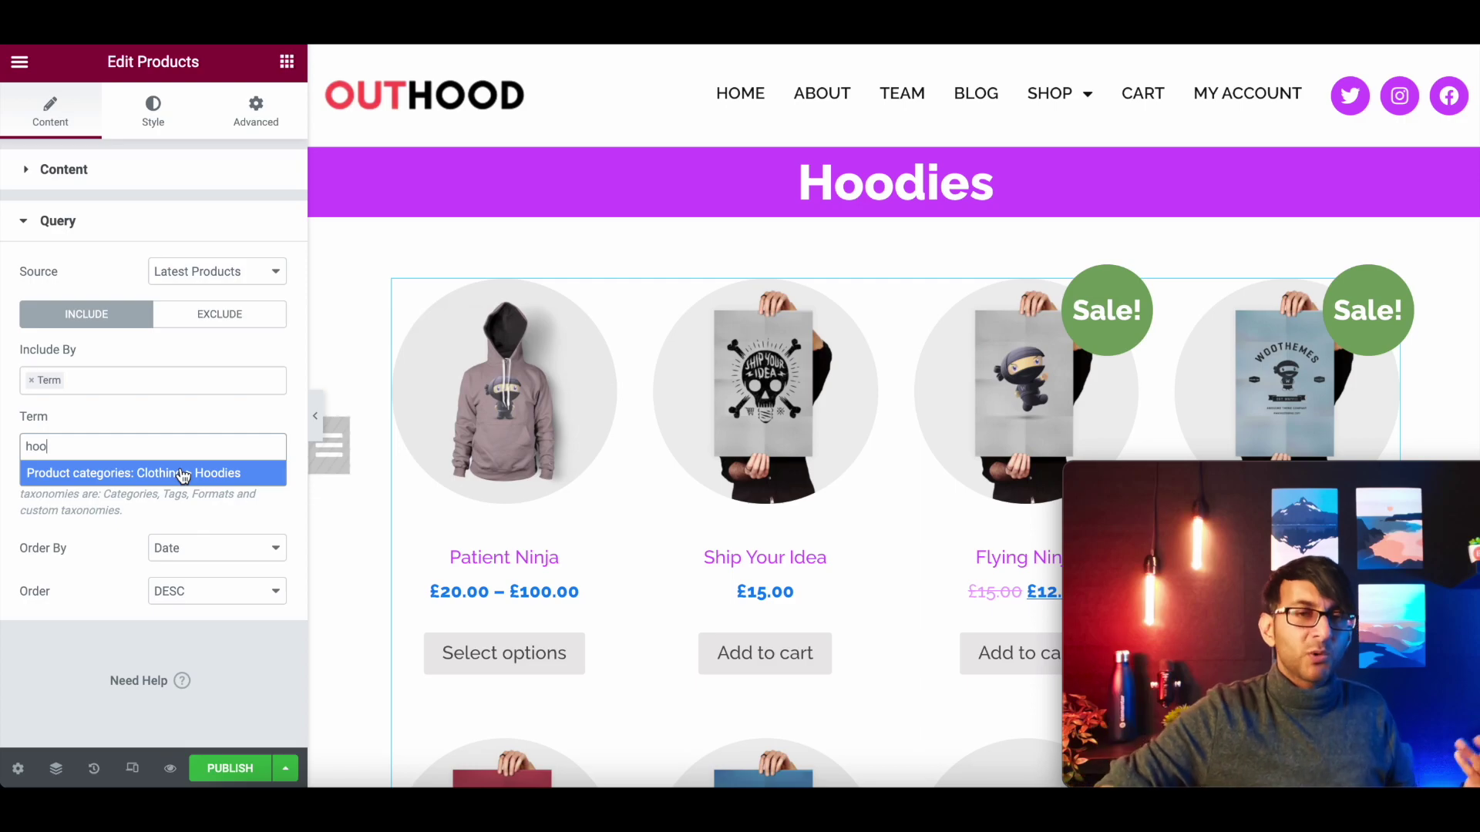
pyautogui.click(183, 473)
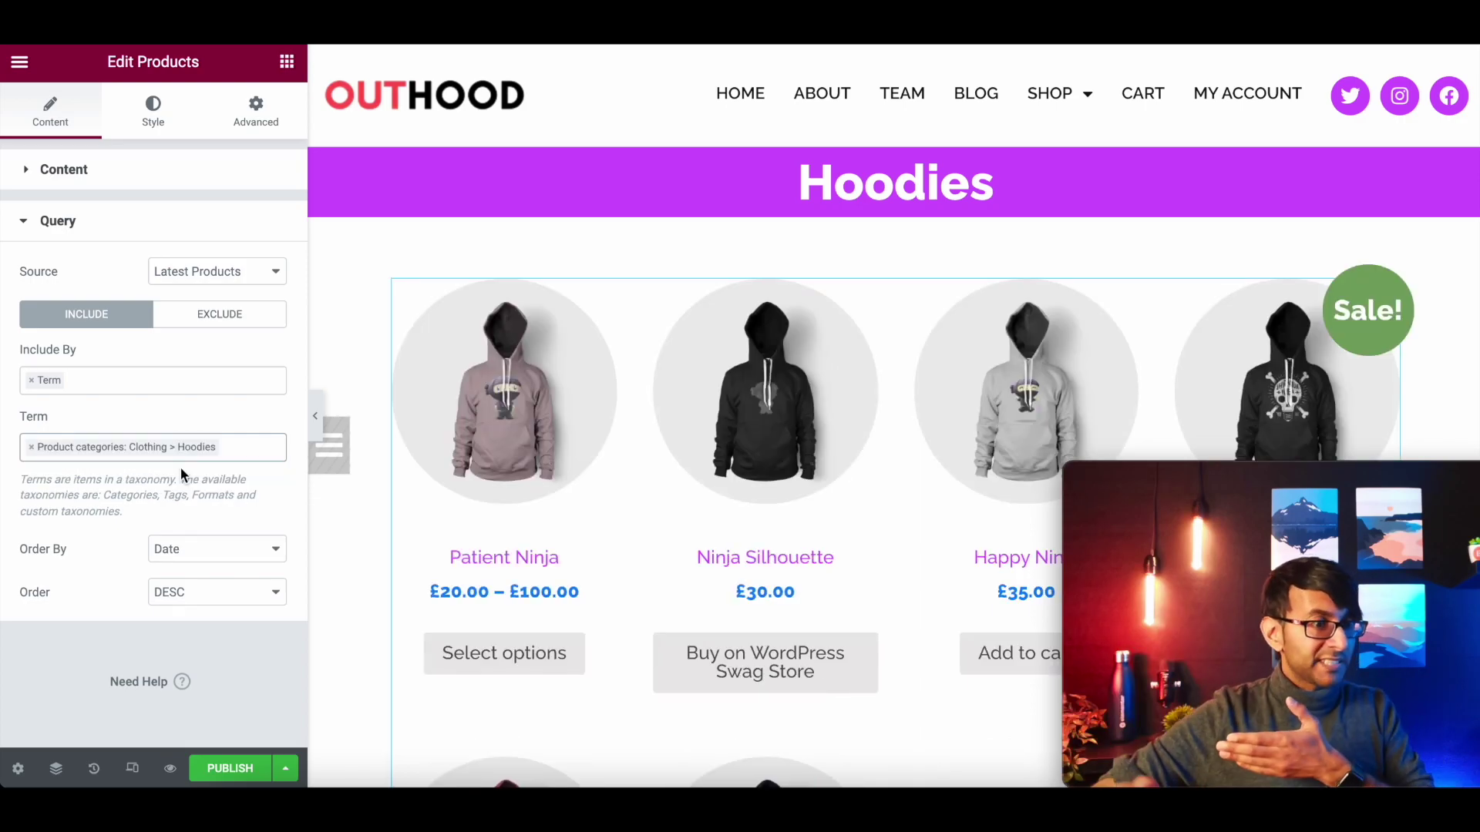
pyautogui.click(235, 770)
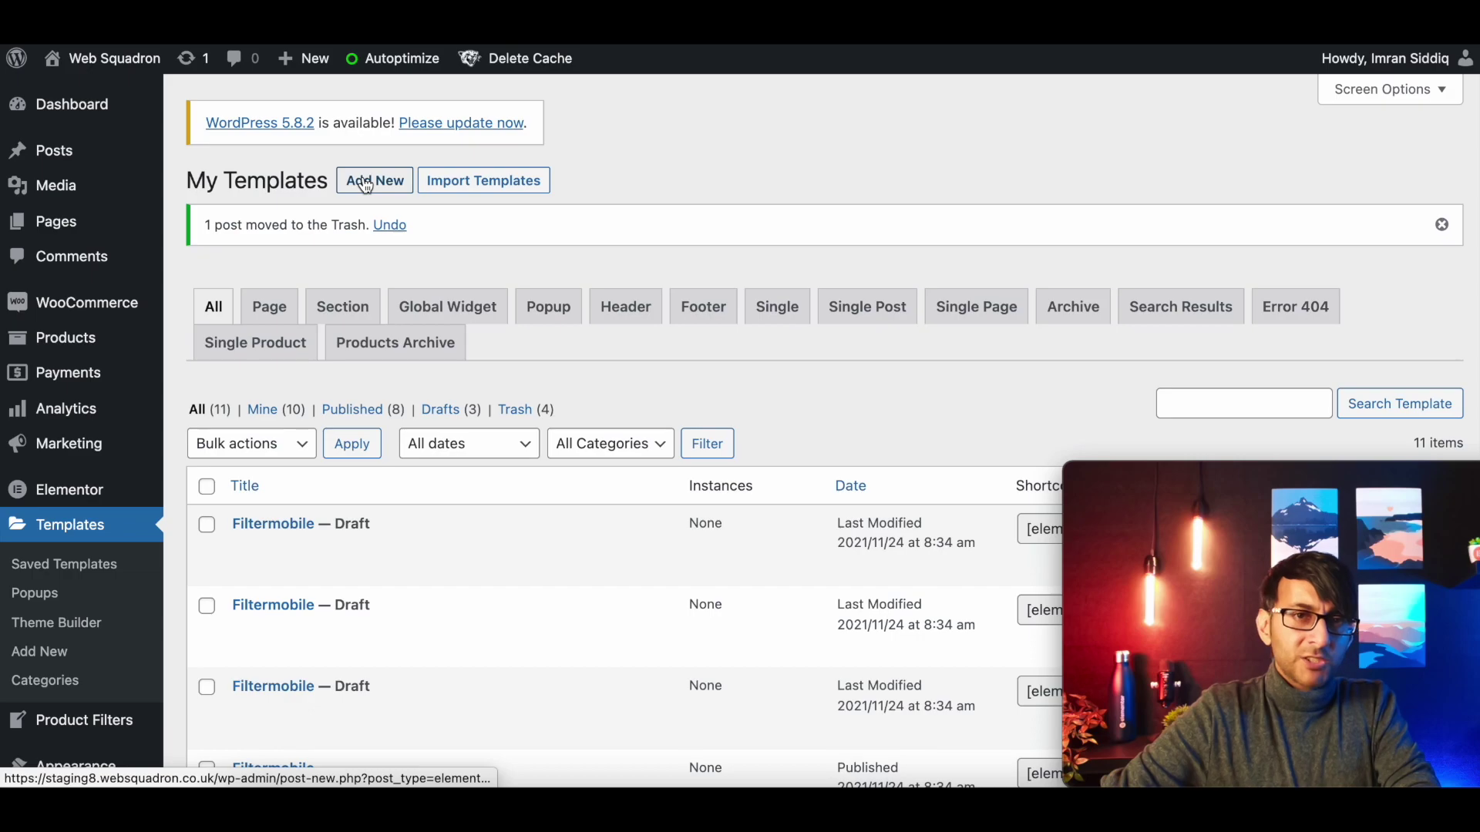
# Create a Section-type template named 'Hoodies Image' and dismiss the template library
pyautogui.click(368, 181)
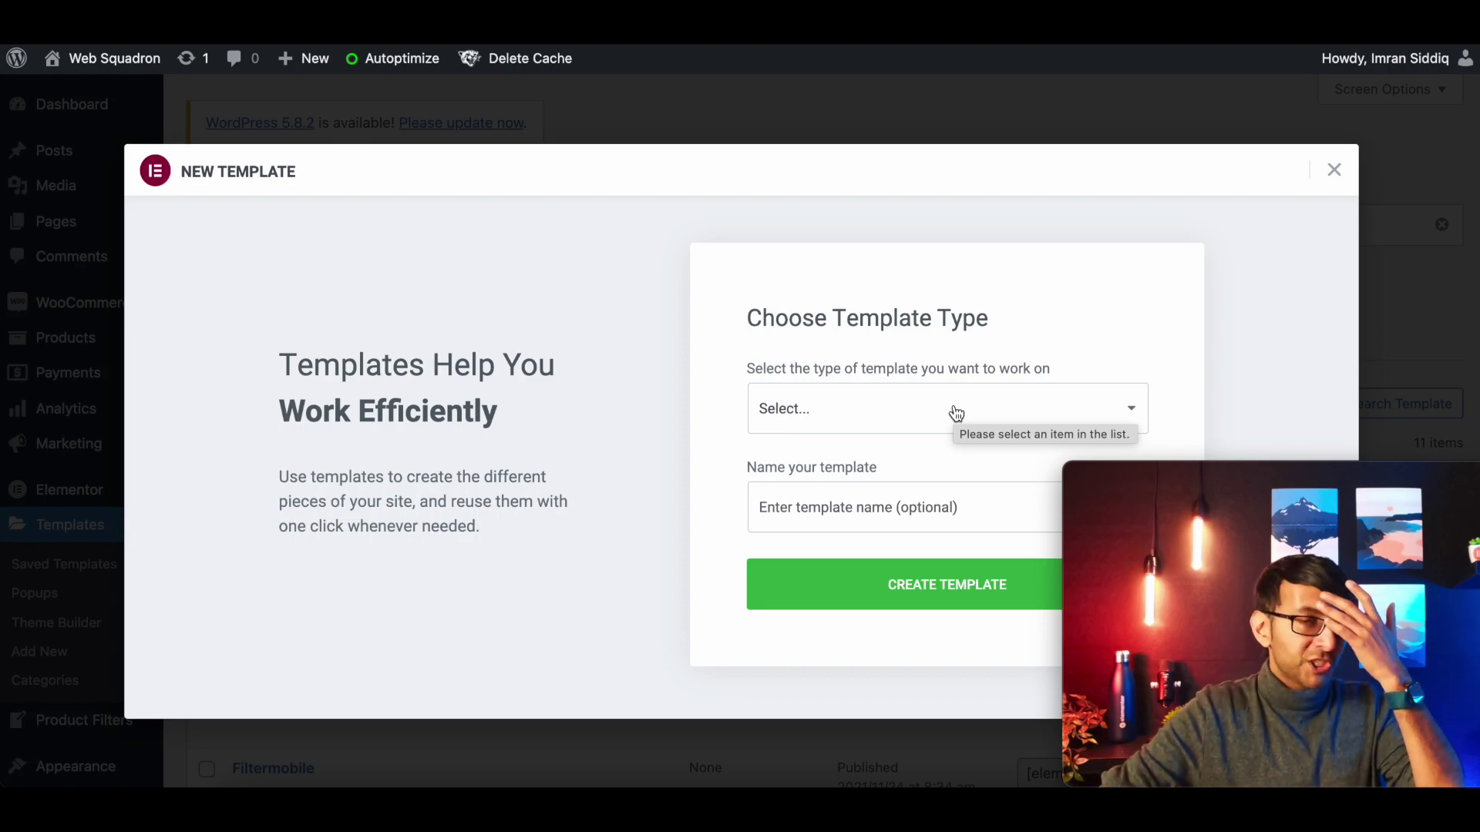
pyautogui.click(956, 414)
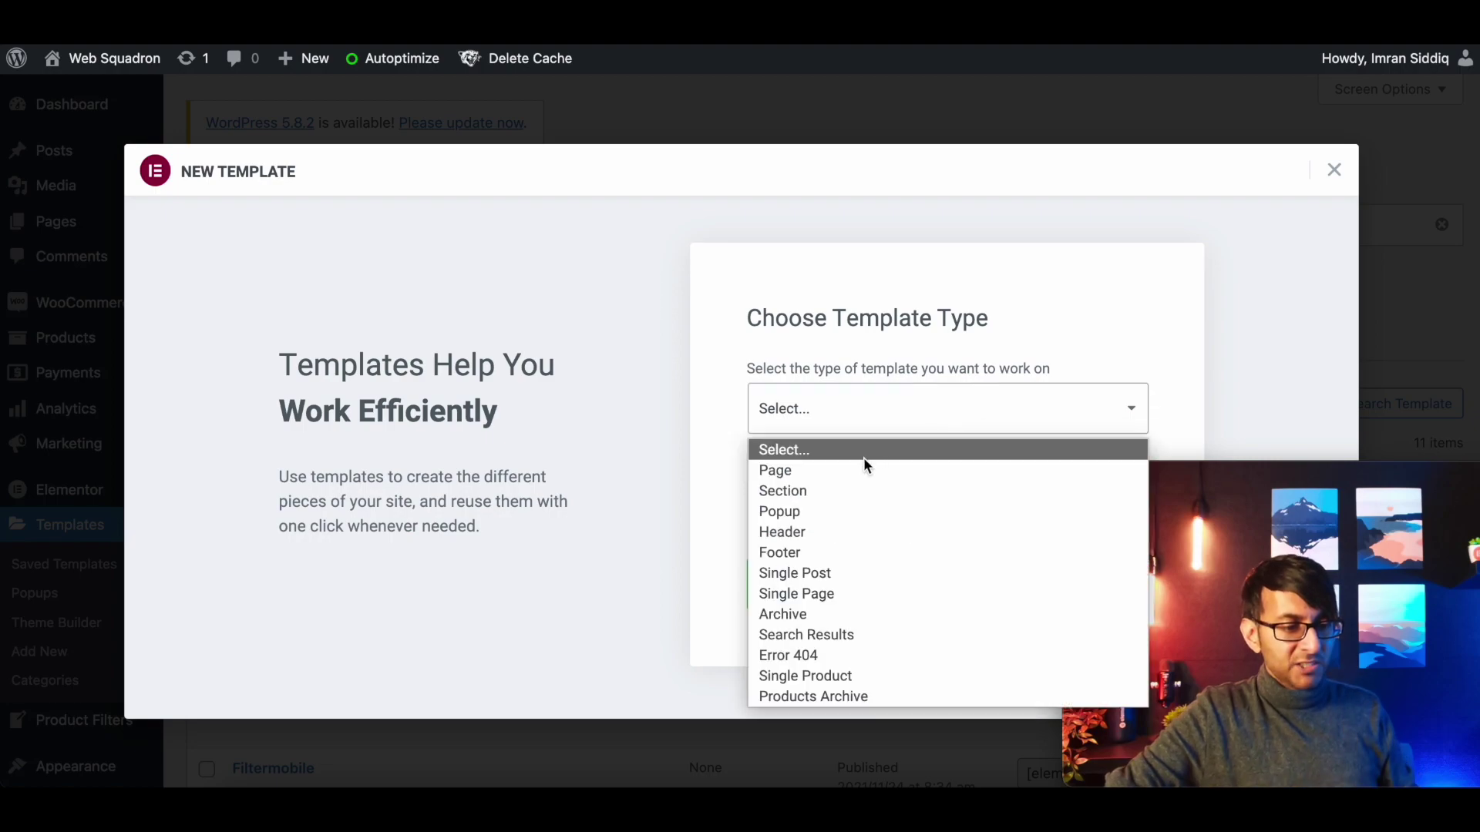
pyautogui.click(845, 491)
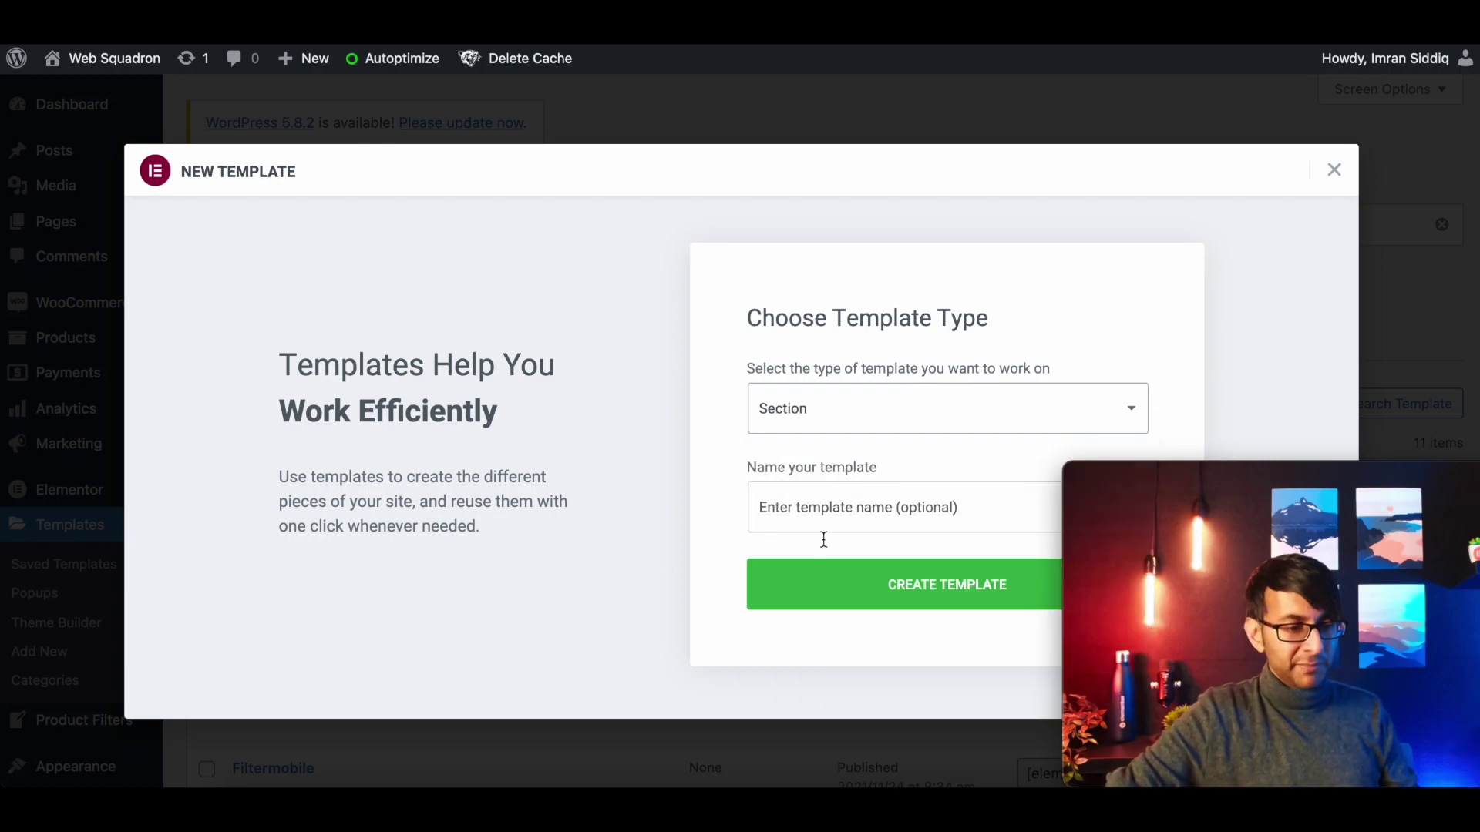
pyautogui.click(831, 507)
pyautogui.write('Hoodies Image')
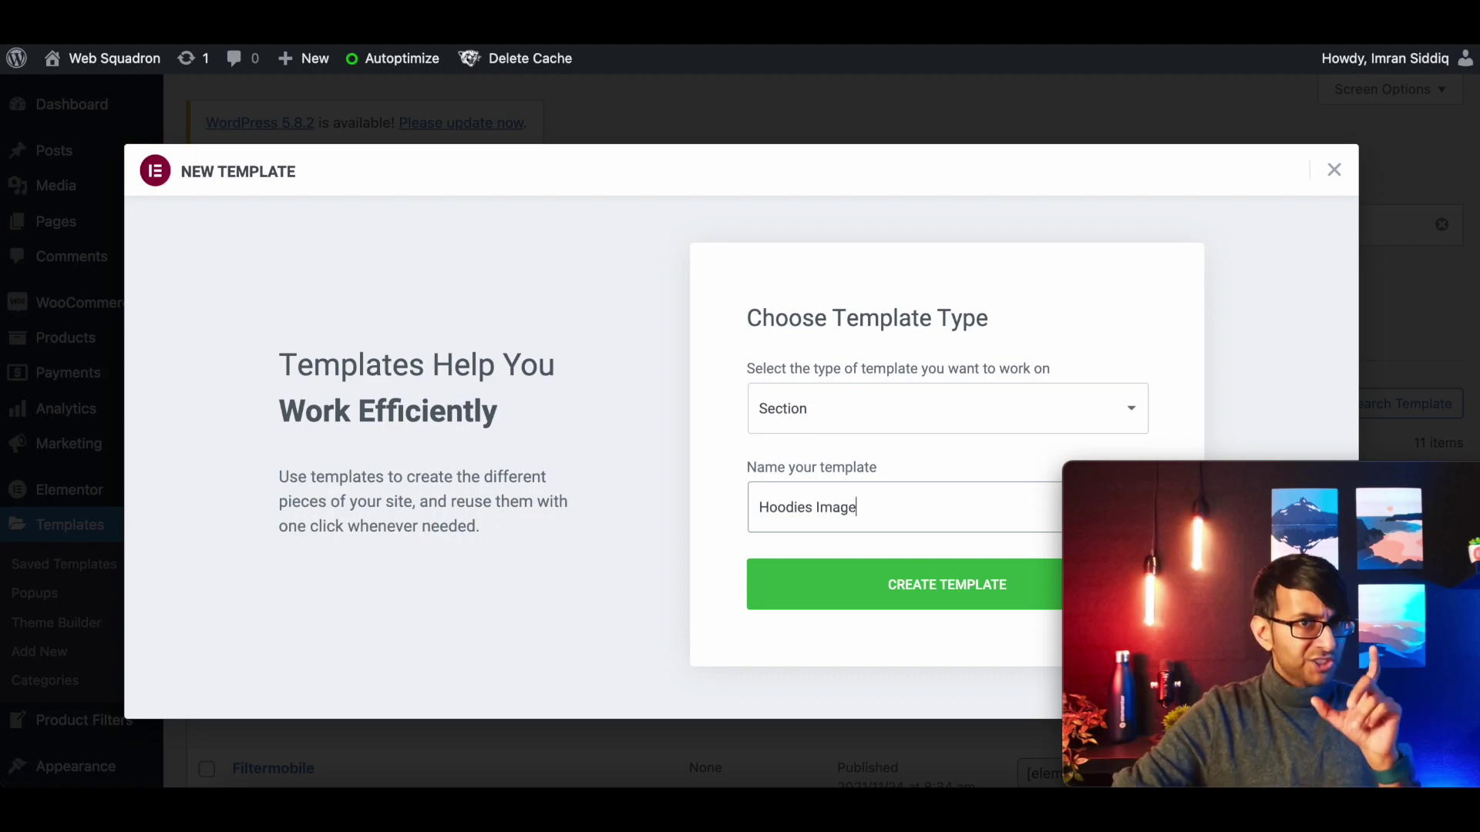
pyautogui.click(948, 585)
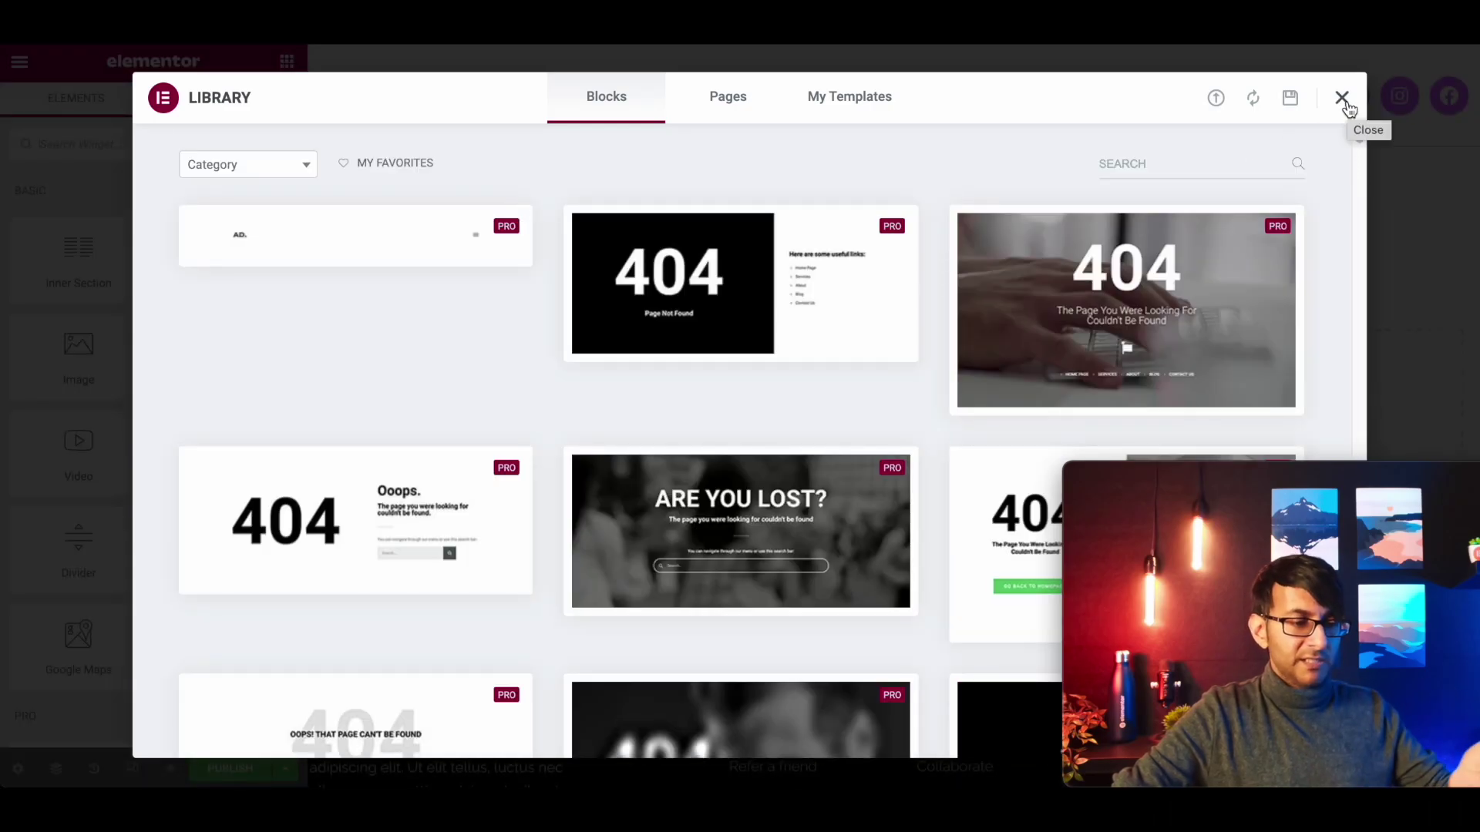
pyautogui.click(1342, 98)
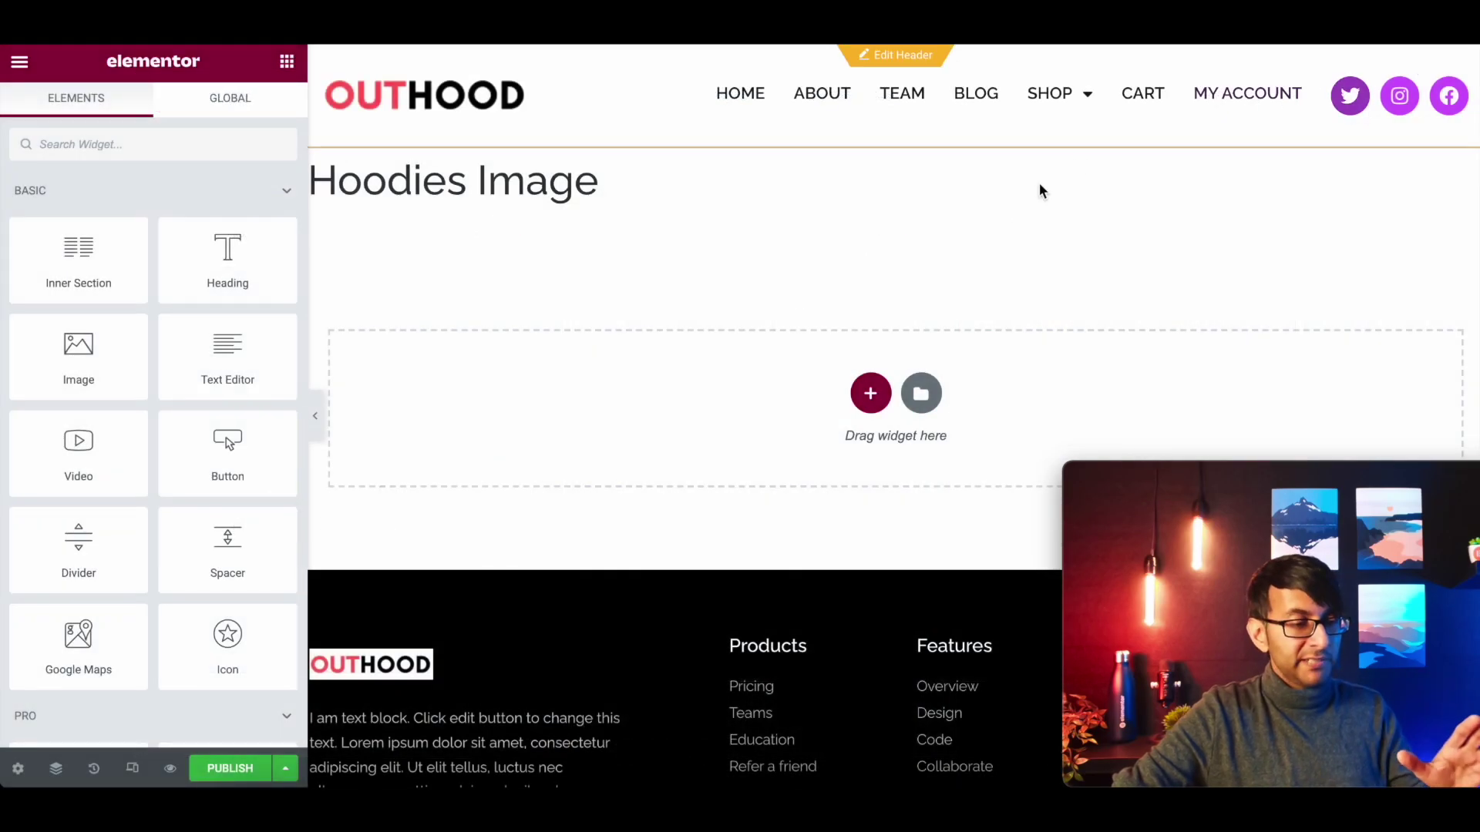
# Add a single-column section with an Image widget and pick the Hoodies image from the media library
pyautogui.click(880, 399)
pyautogui.click(645, 447)
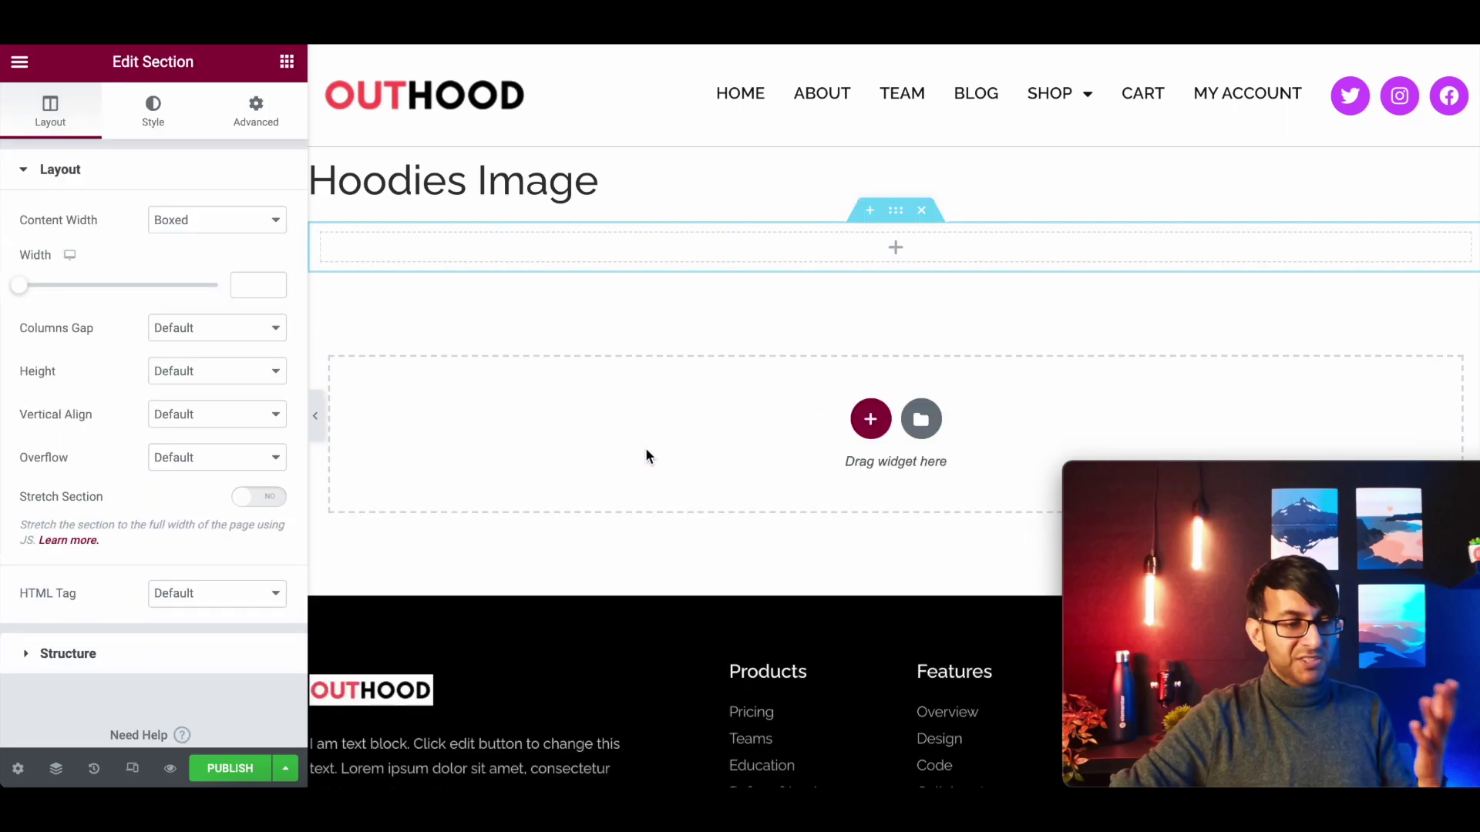
pyautogui.click(287, 62)
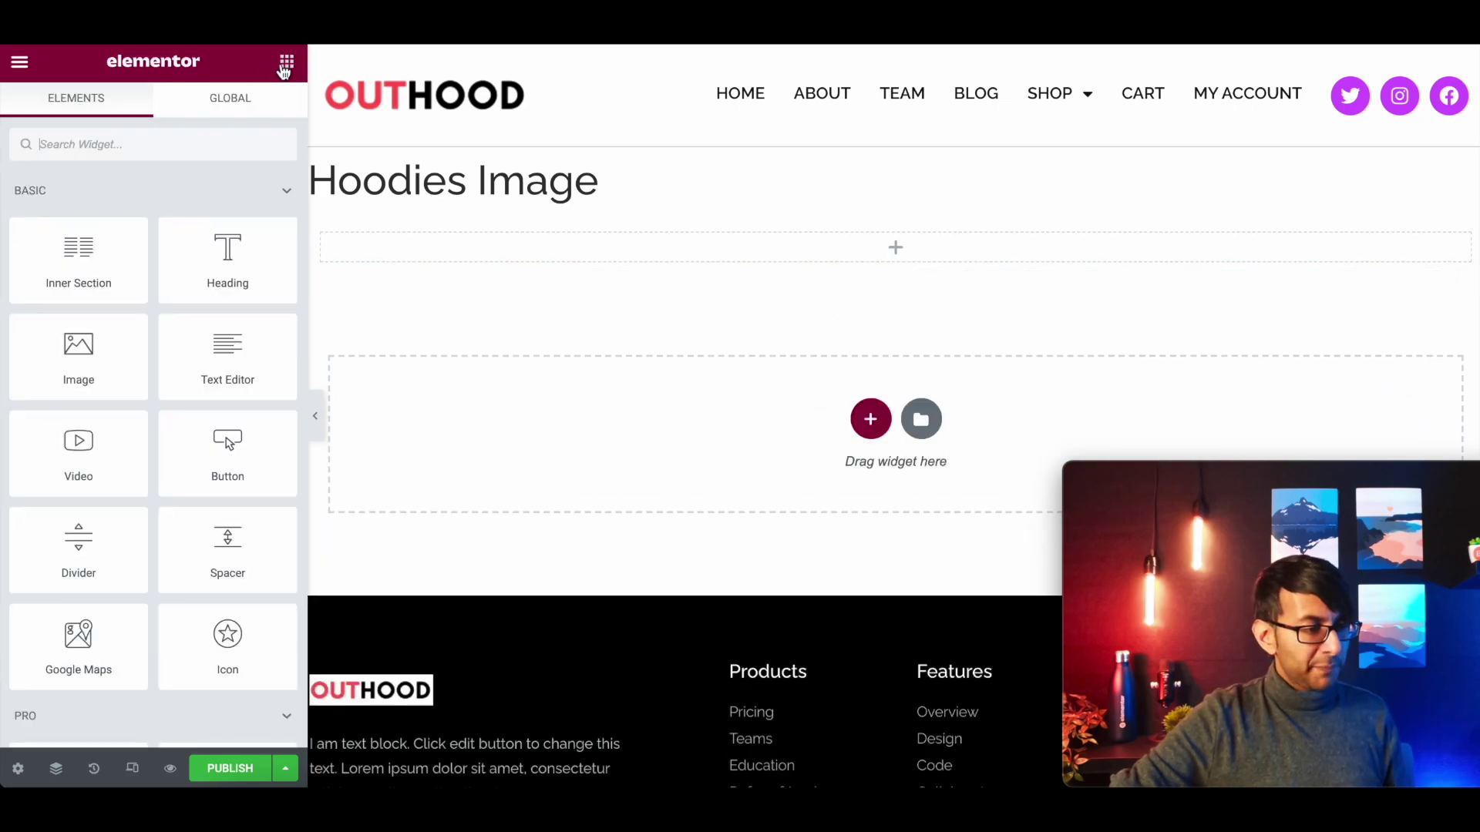
pyautogui.write('image')
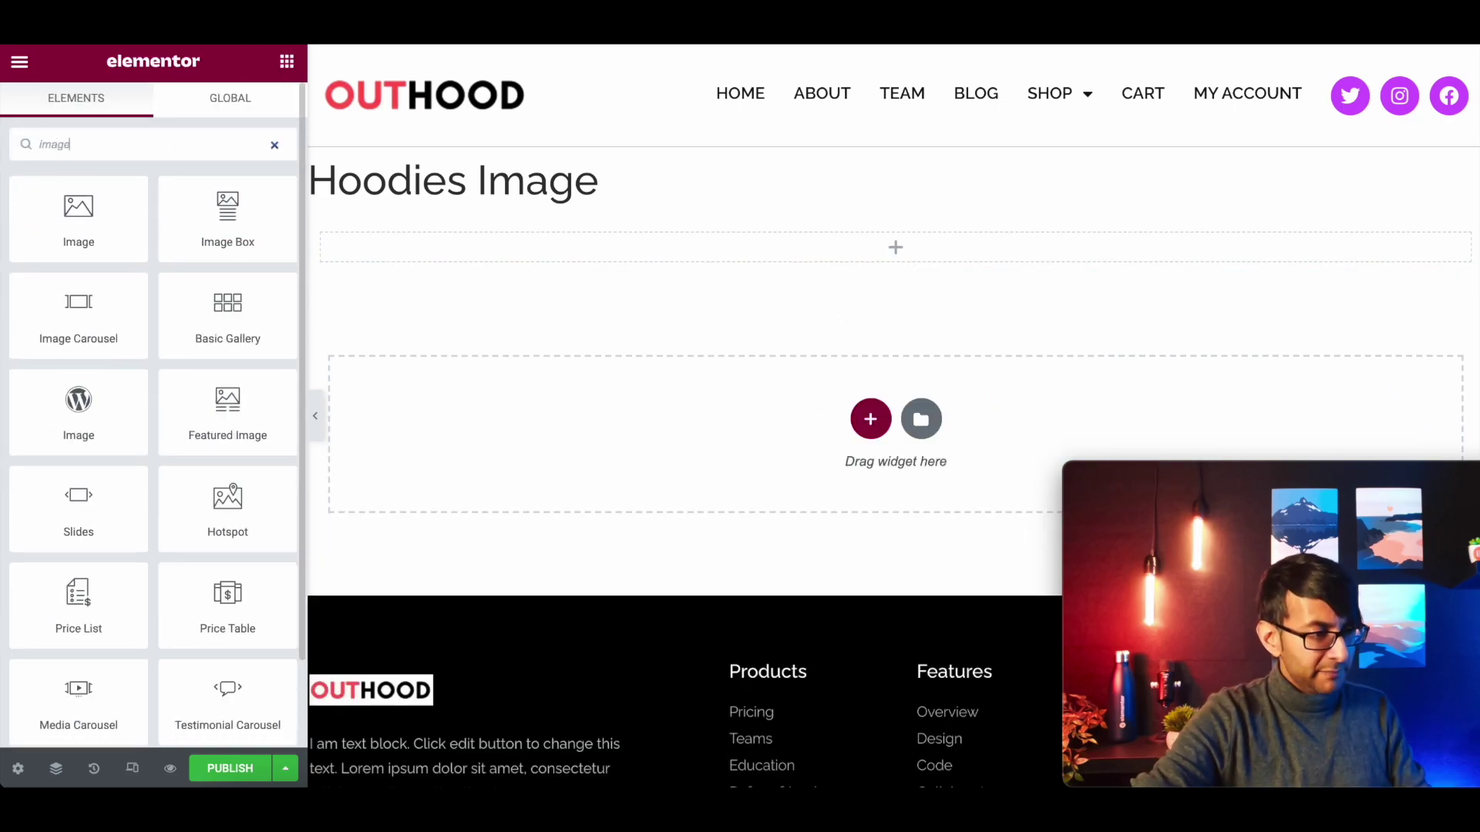
pyautogui.moveTo(43, 219); pyautogui.dragTo(766, 254)
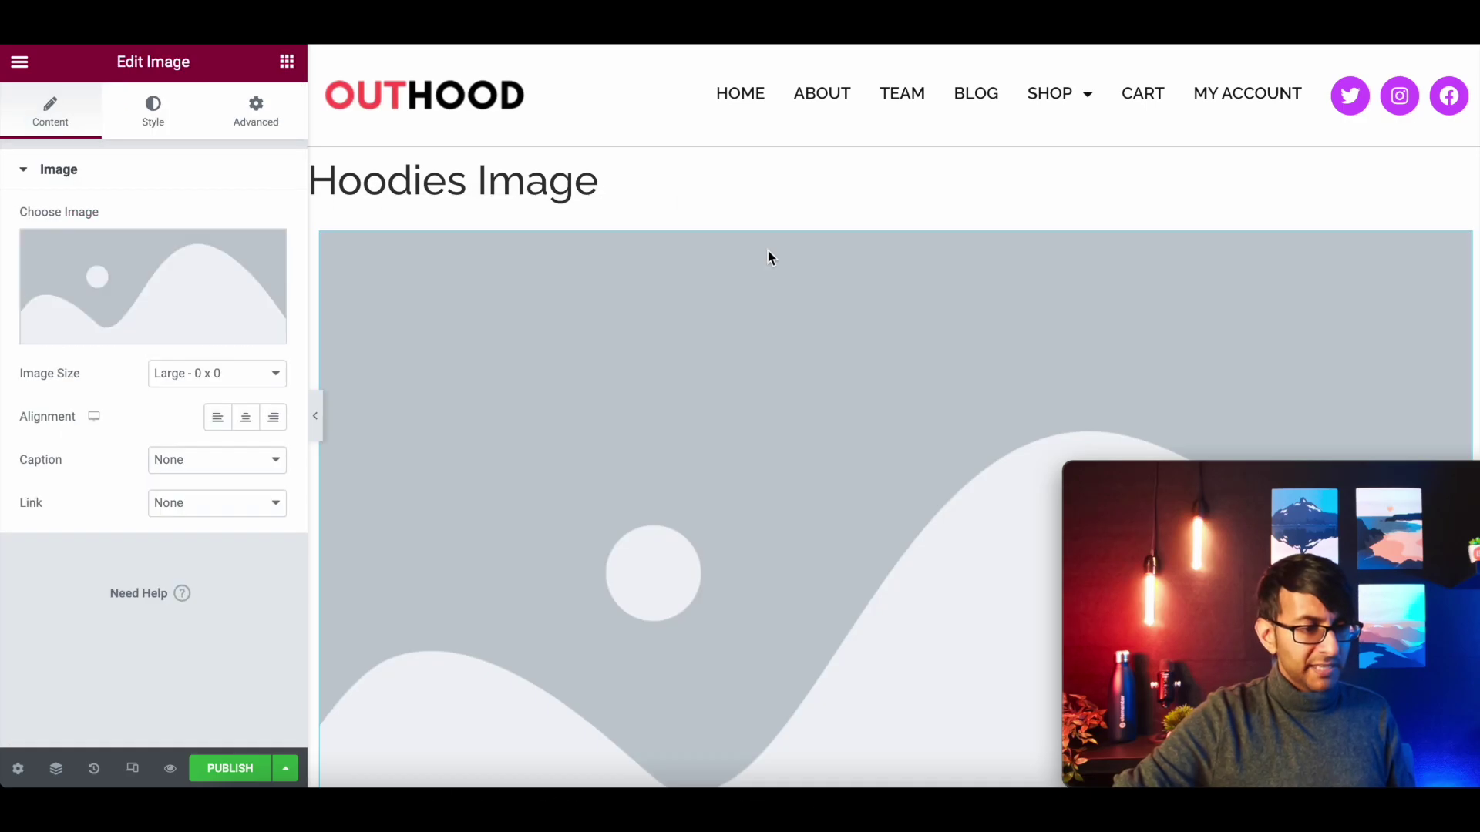
pyautogui.click(158, 290)
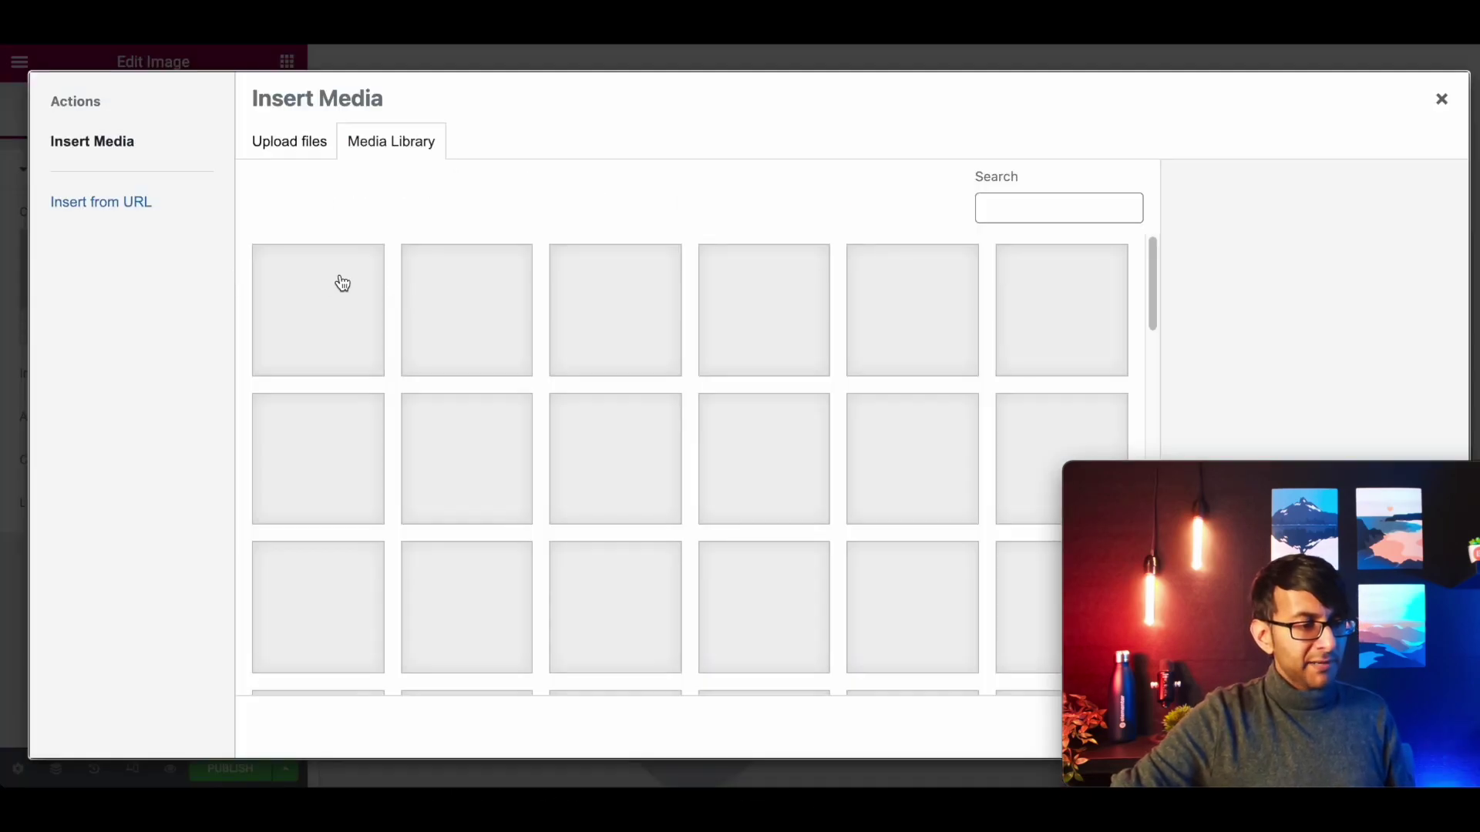
pyautogui.click(332, 326)
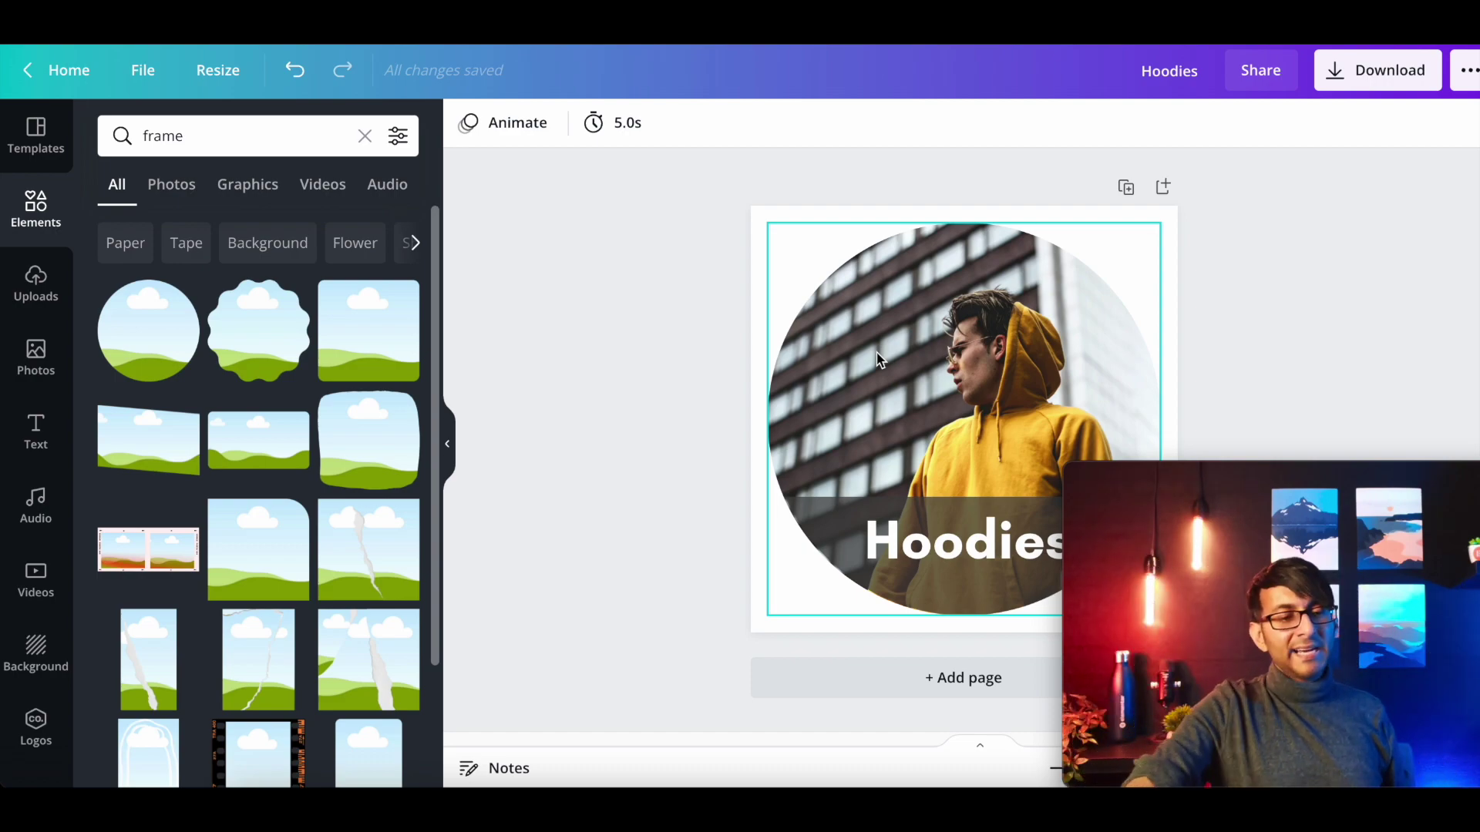
# Lower the transparency slider of the dark box behind the Hoodies label
pyautogui.click(830, 507)
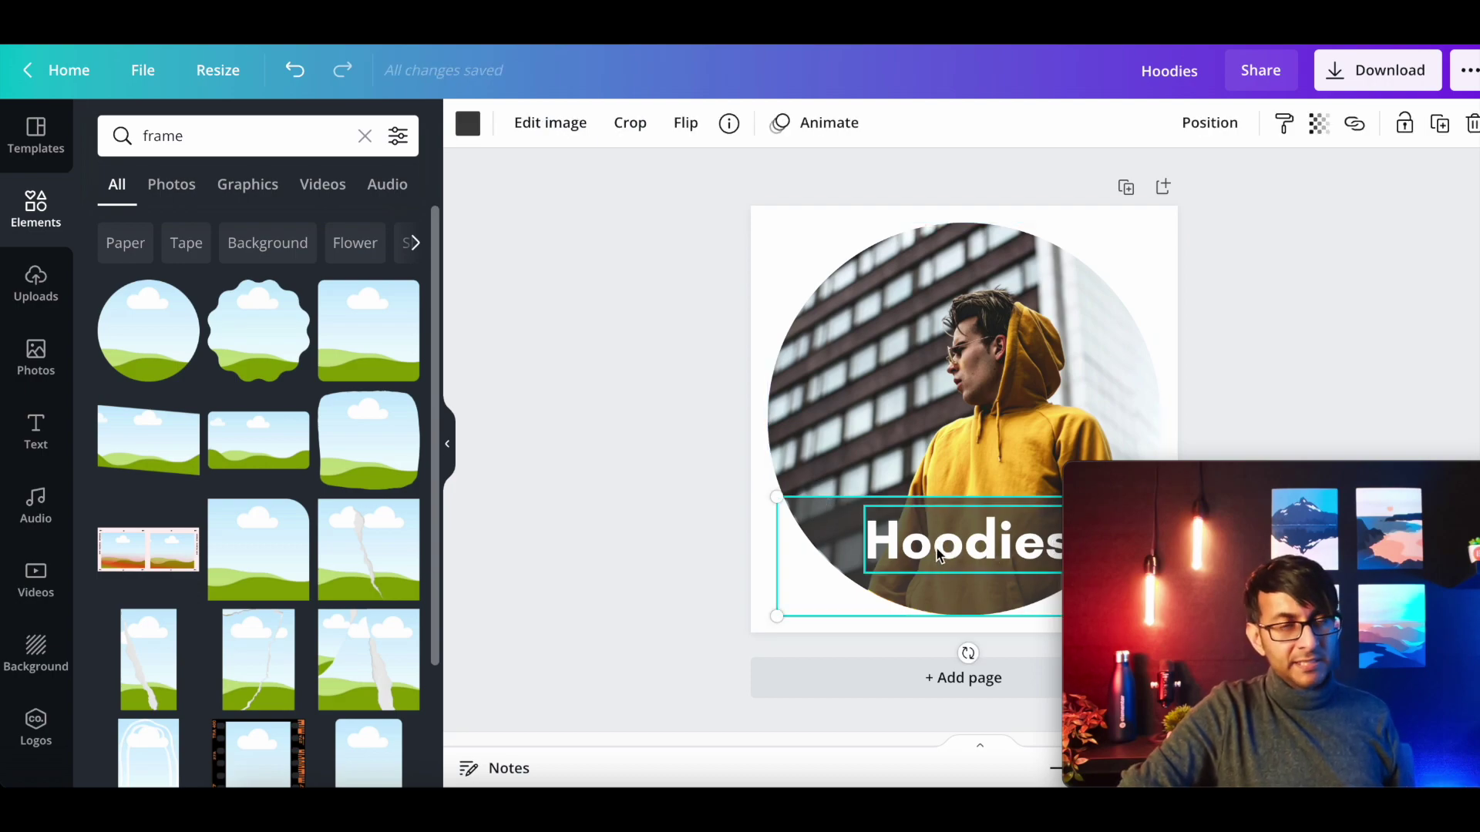
pyautogui.click(1319, 125)
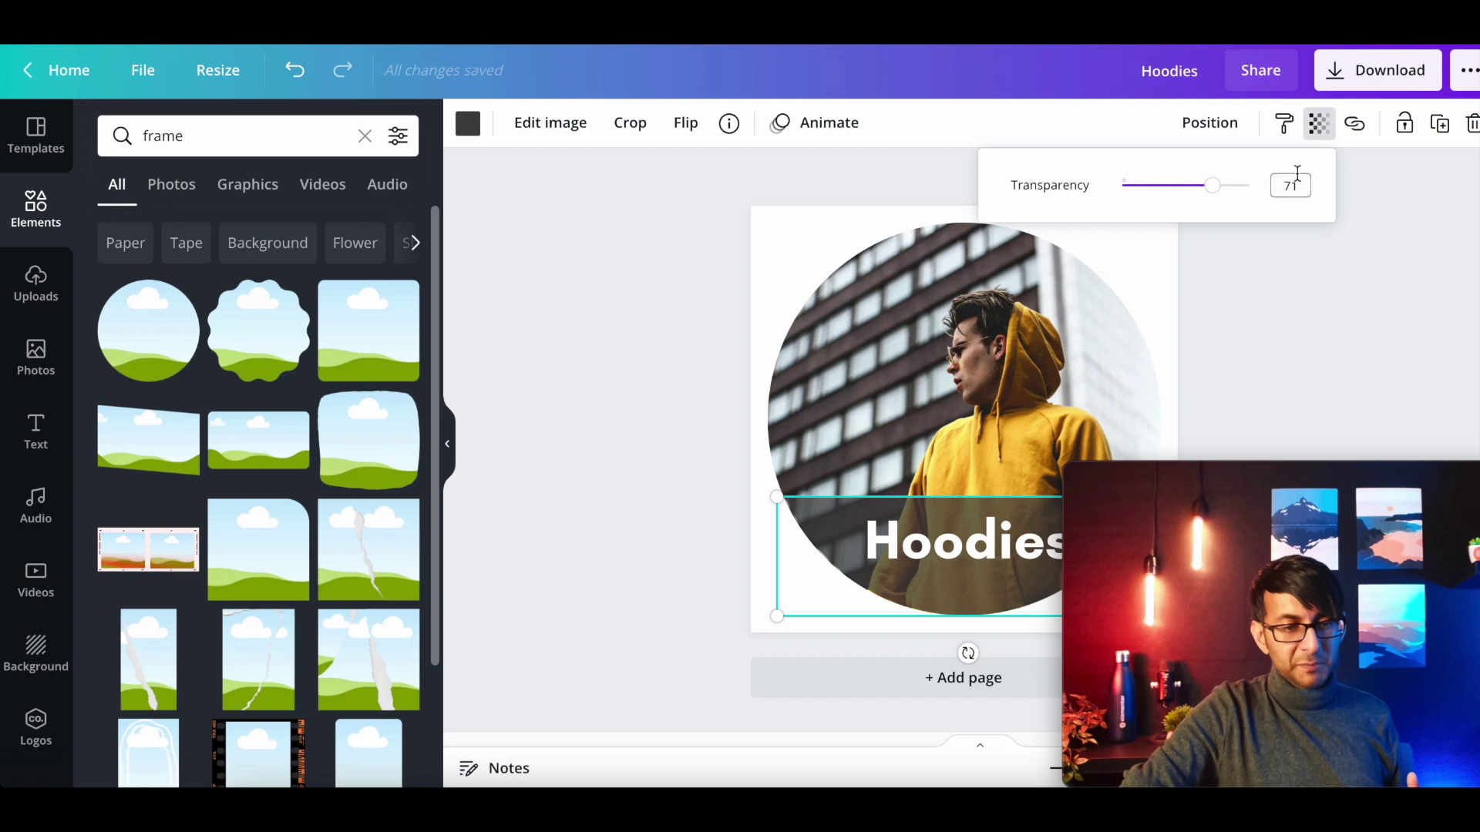
pyautogui.moveTo(1215, 190)
pyautogui.mouseDown()
pyautogui.moveTo(1123, 185)
pyautogui.moveTo(1288, 178)
pyautogui.moveTo(1141, 188)
pyautogui.moveTo(1192, 183)
pyautogui.mouseUp()
pyautogui.click(1313, 298)
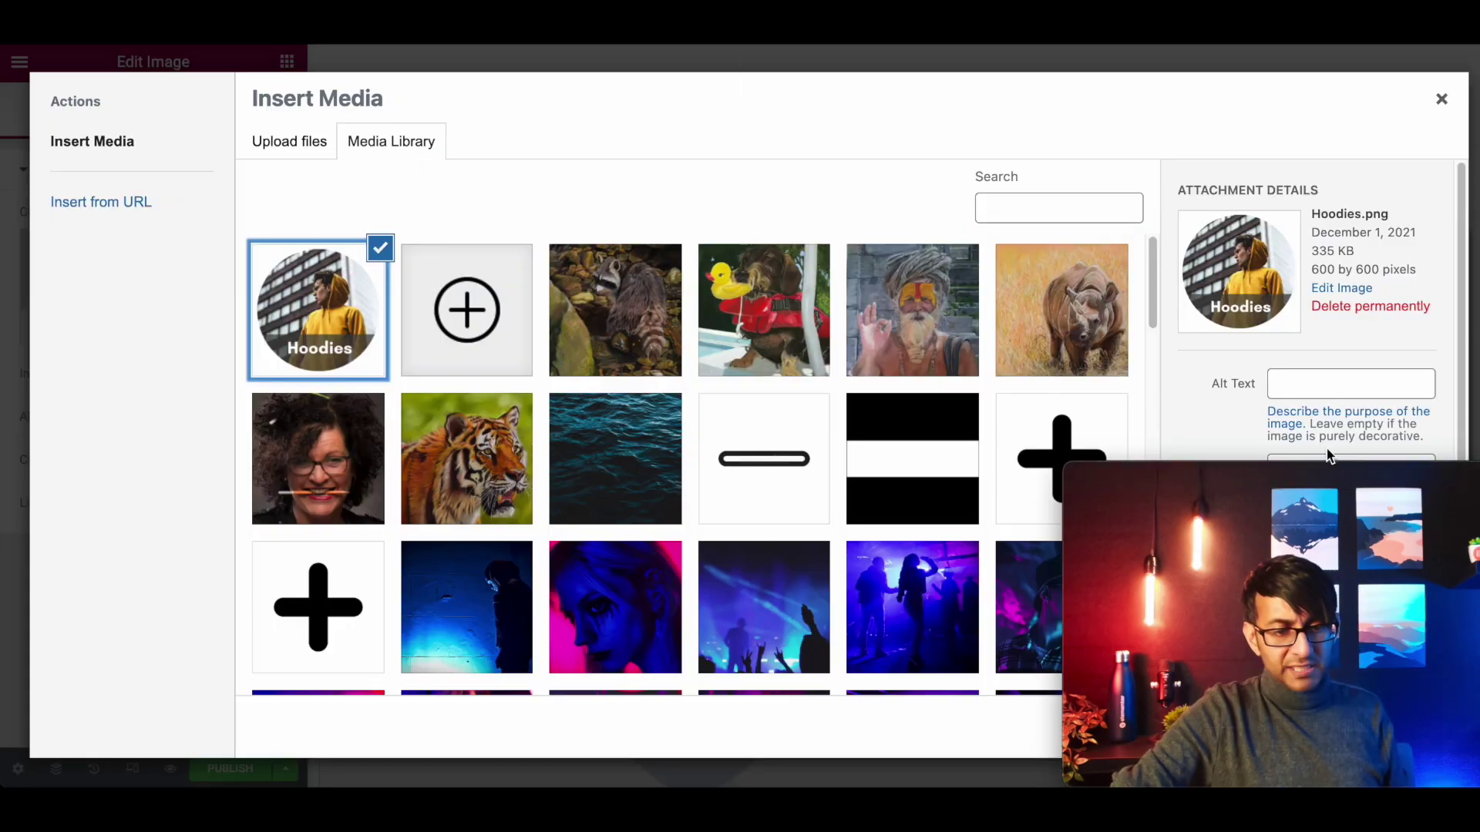
# Insert Hoodies.png into the Image widget at Full image size
pyautogui.moveTo(1327, 472); pyautogui.dragTo(1395, 474)
pyautogui.click(1383, 723)
pyautogui.scroll(-1, 956, 499)
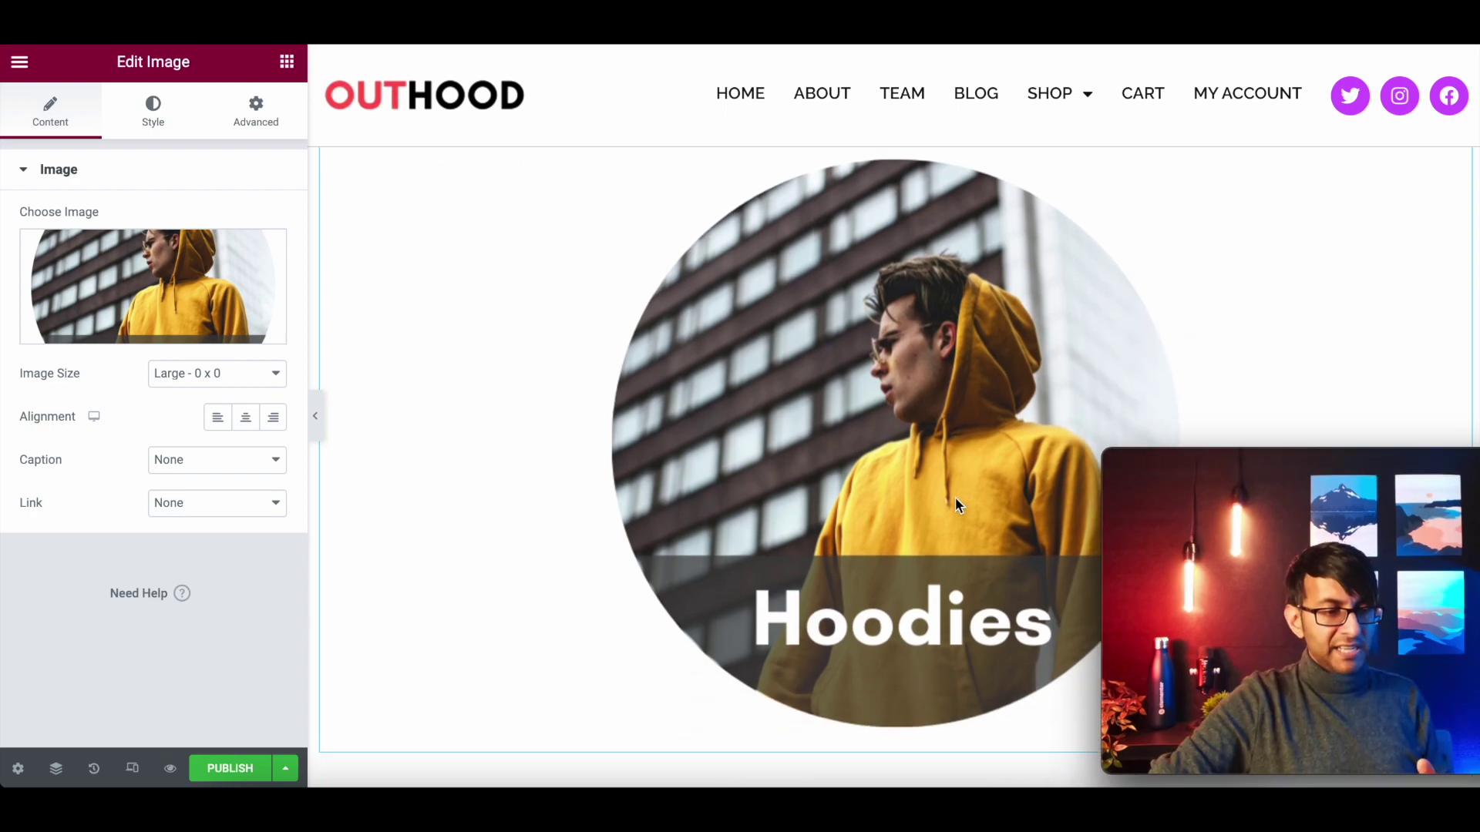
pyautogui.click(220, 373)
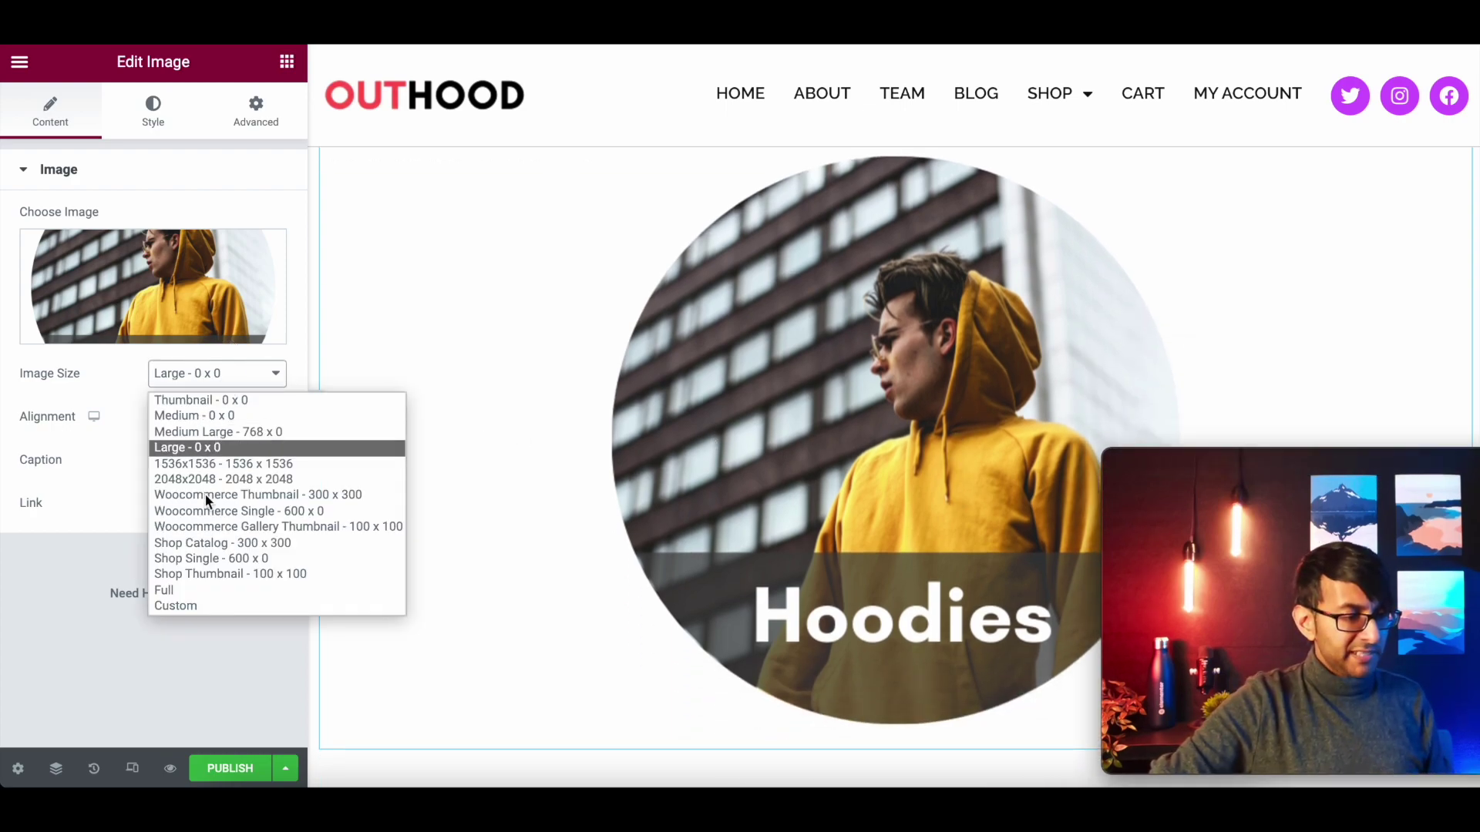
pyautogui.click(210, 590)
# Style the image with a 200 px width and 200 px max width
pyautogui.click(158, 123)
pyautogui.click(257, 214)
pyautogui.click(251, 243)
pyautogui.write('200')
pyautogui.click(255, 309)
pyautogui.write('200')
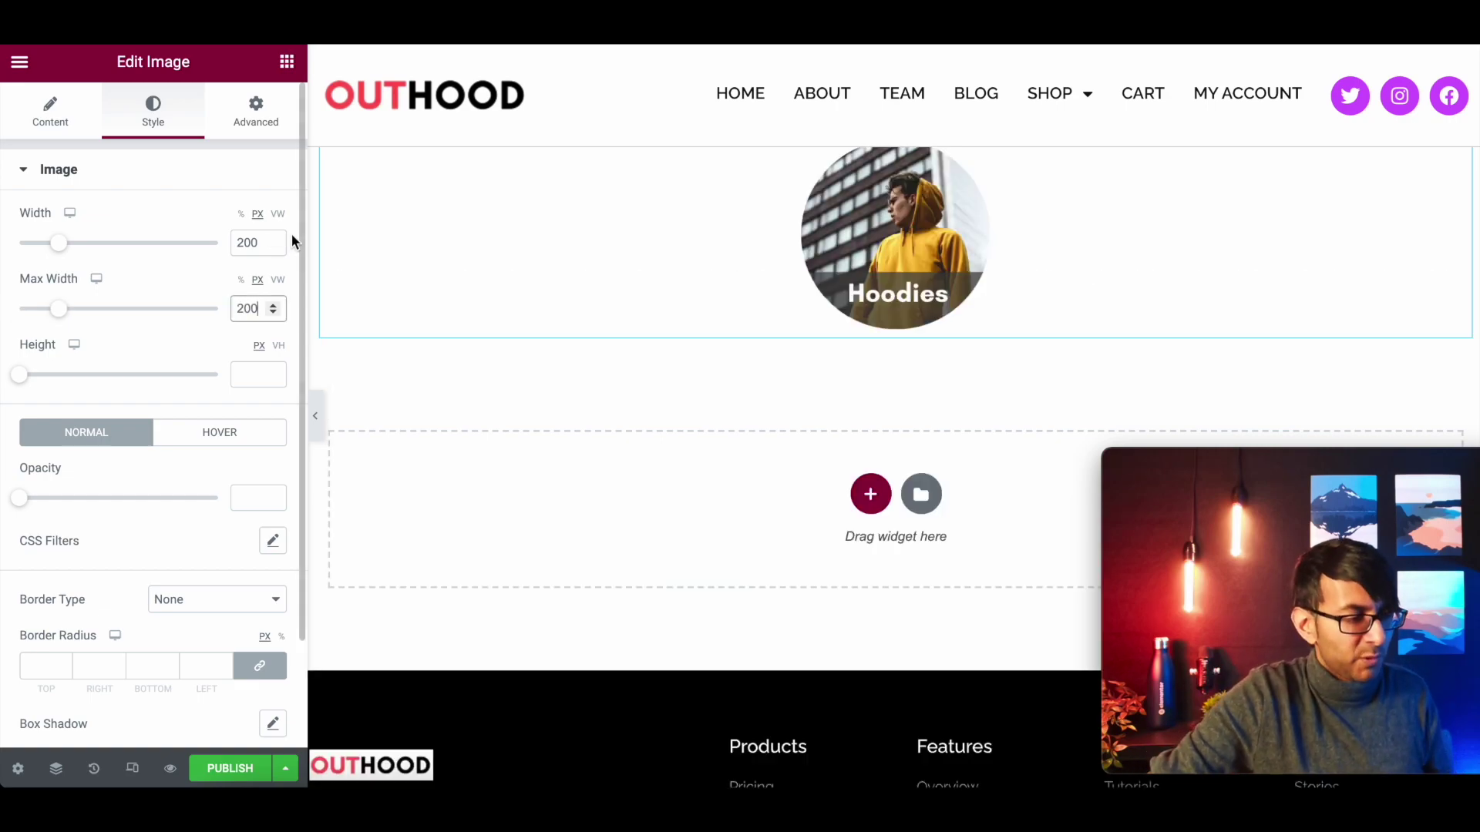
pyautogui.click(56, 111)
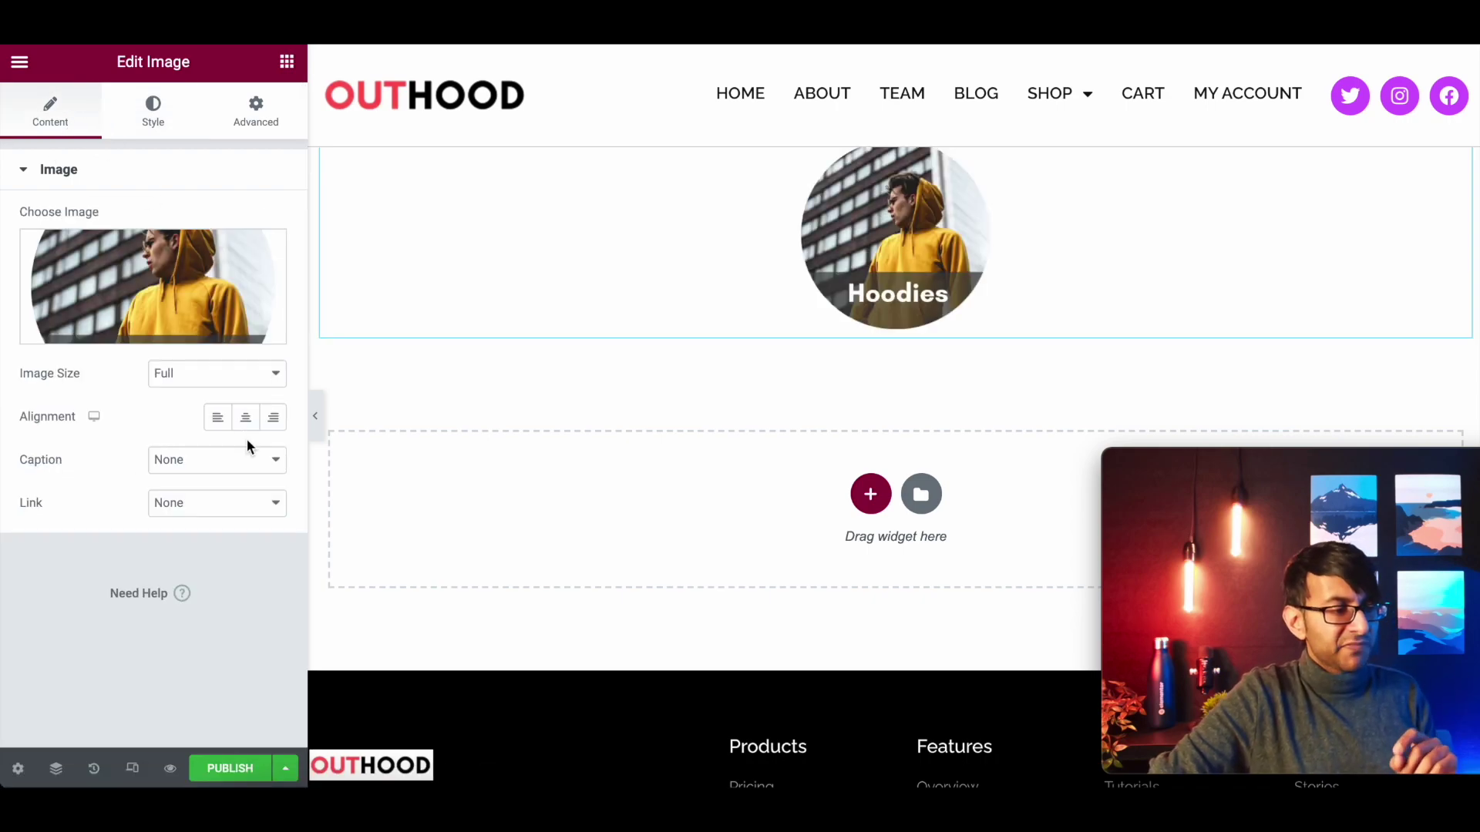
# Link the image via Custom URL to the Hoodies page and publish the template
pyautogui.click(239, 513)
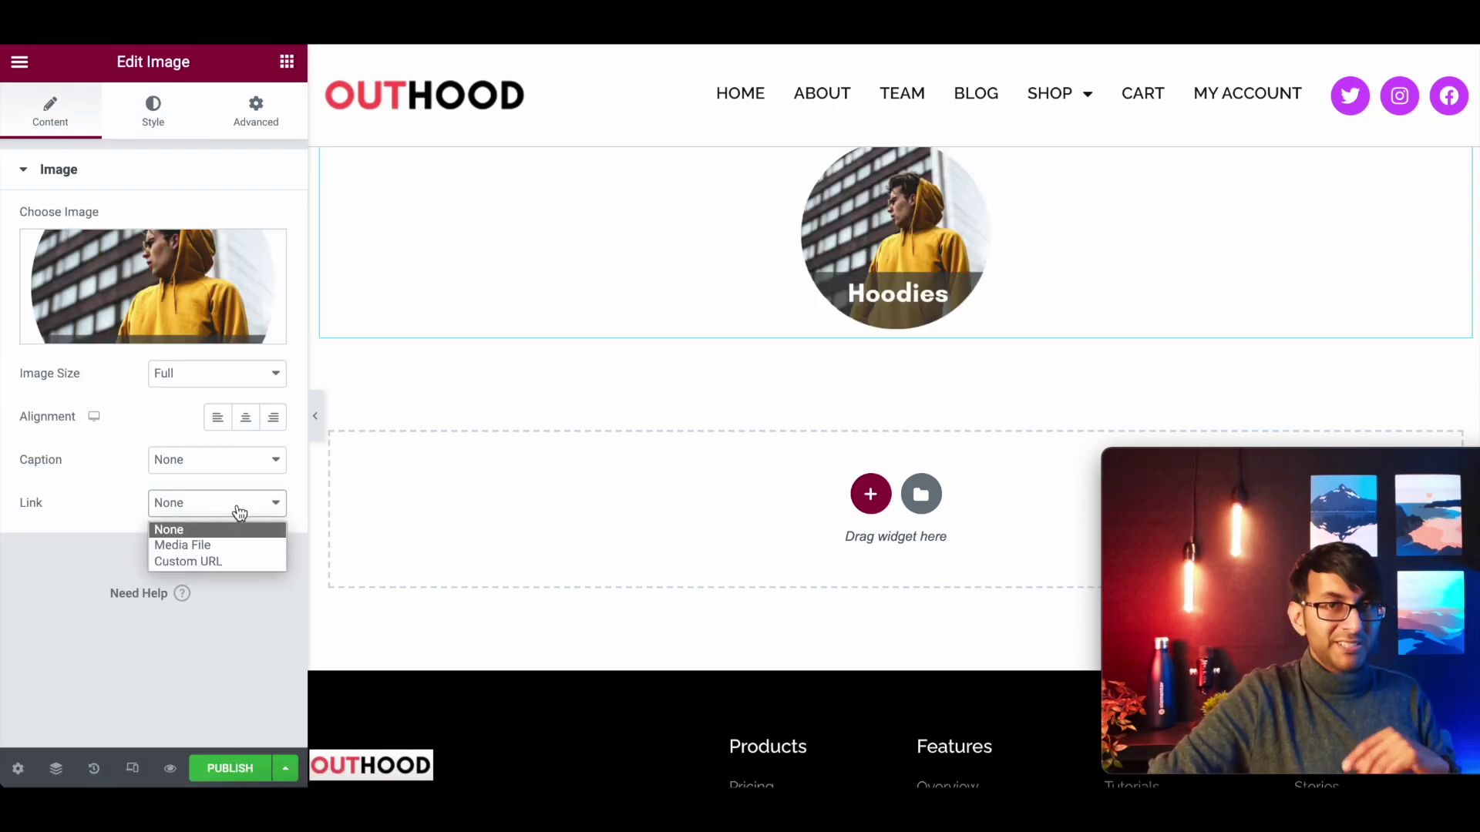
pyautogui.click(225, 560)
pyautogui.click(165, 545)
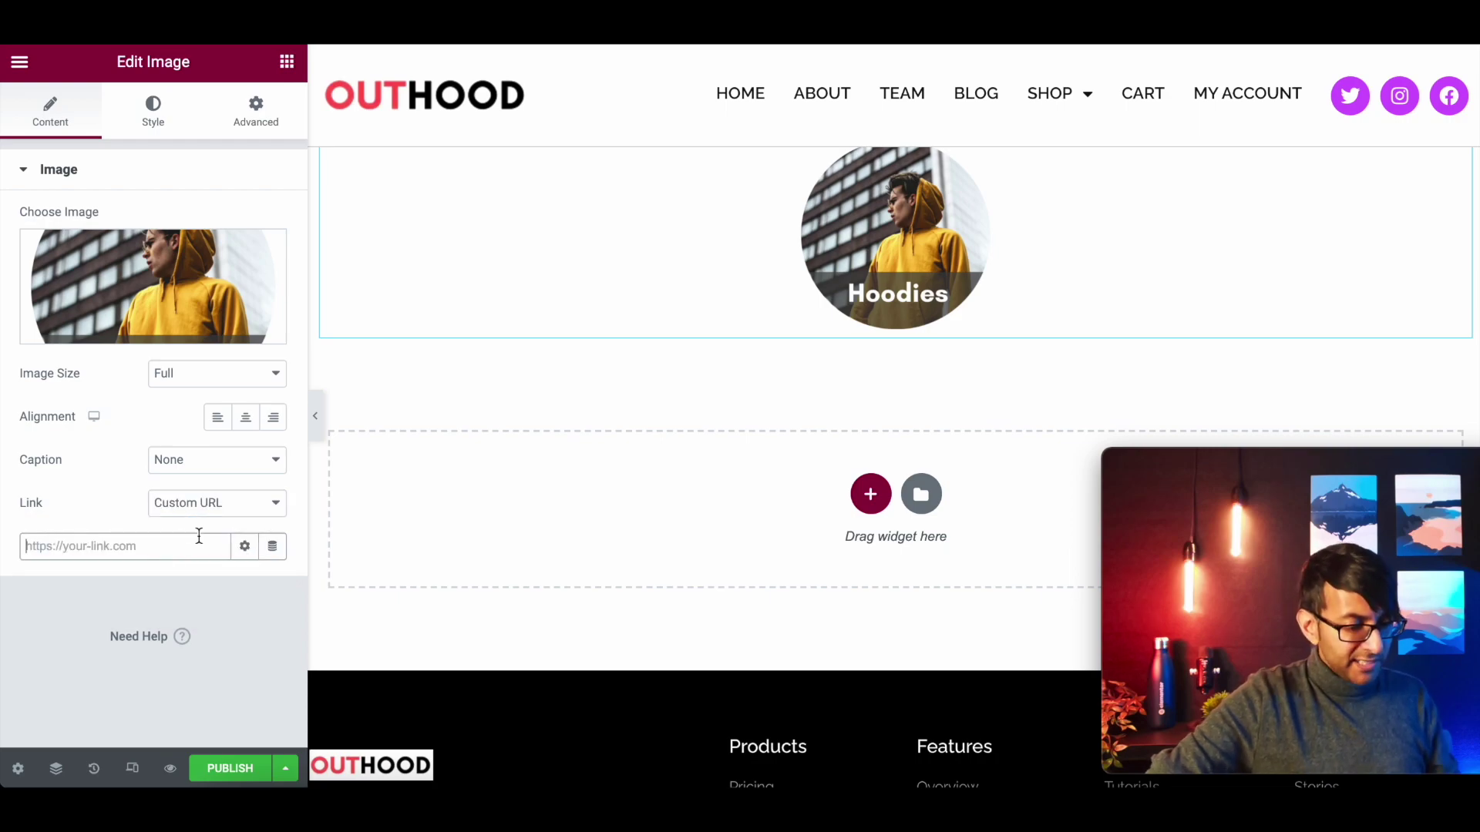
pyautogui.write('hoodi')
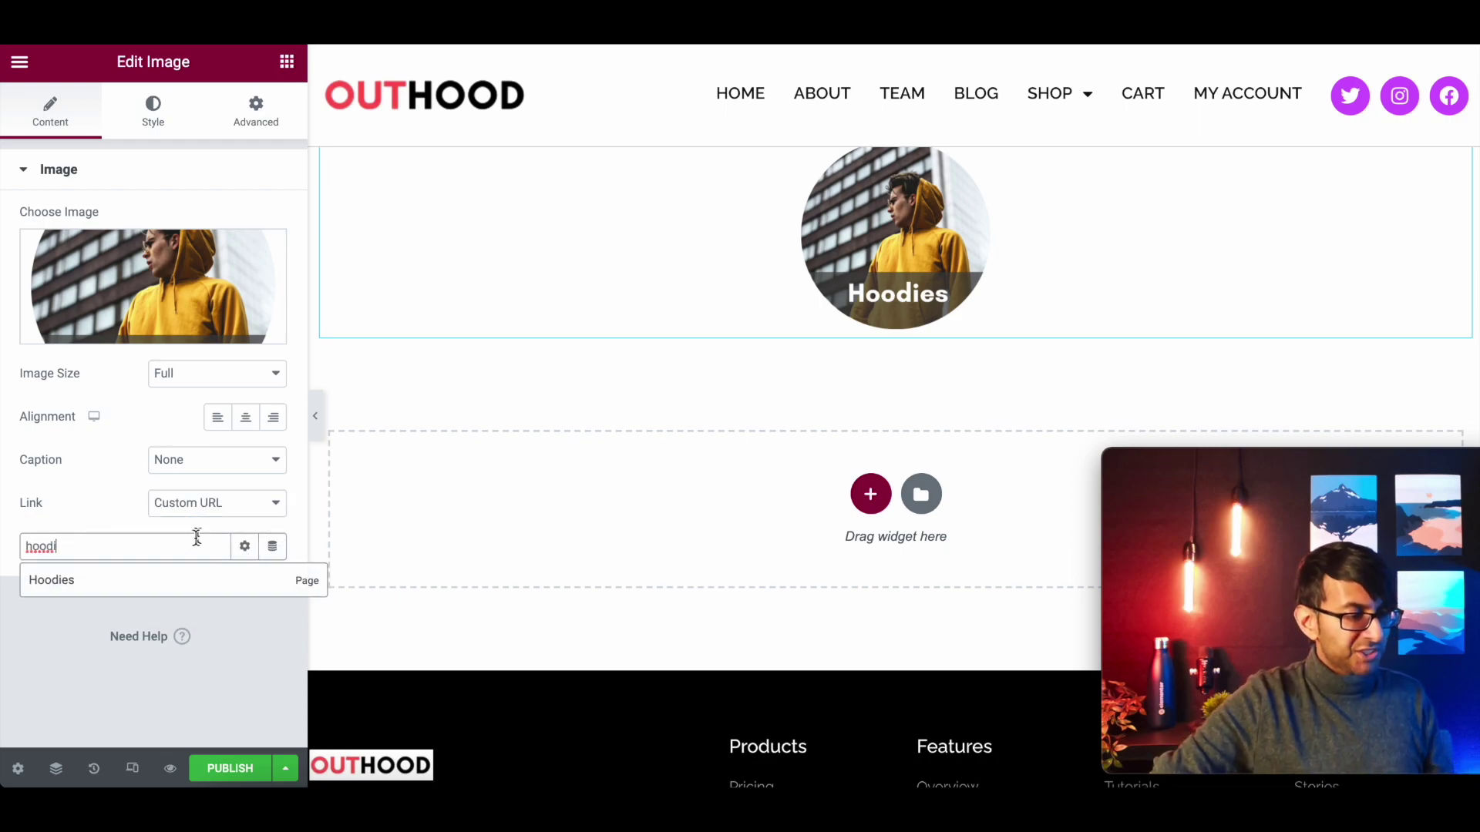
pyautogui.click(188, 589)
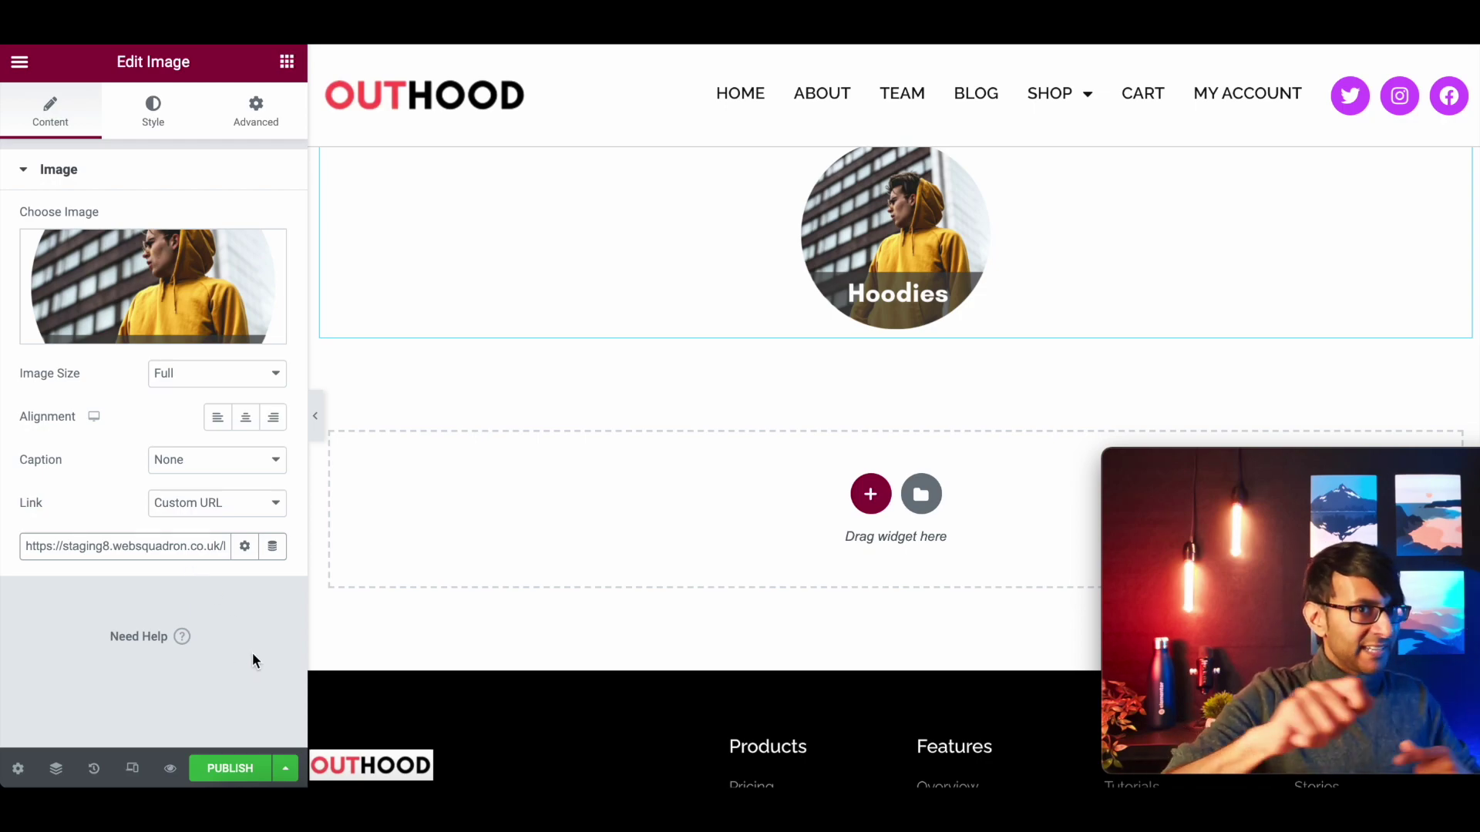
pyautogui.click(239, 770)
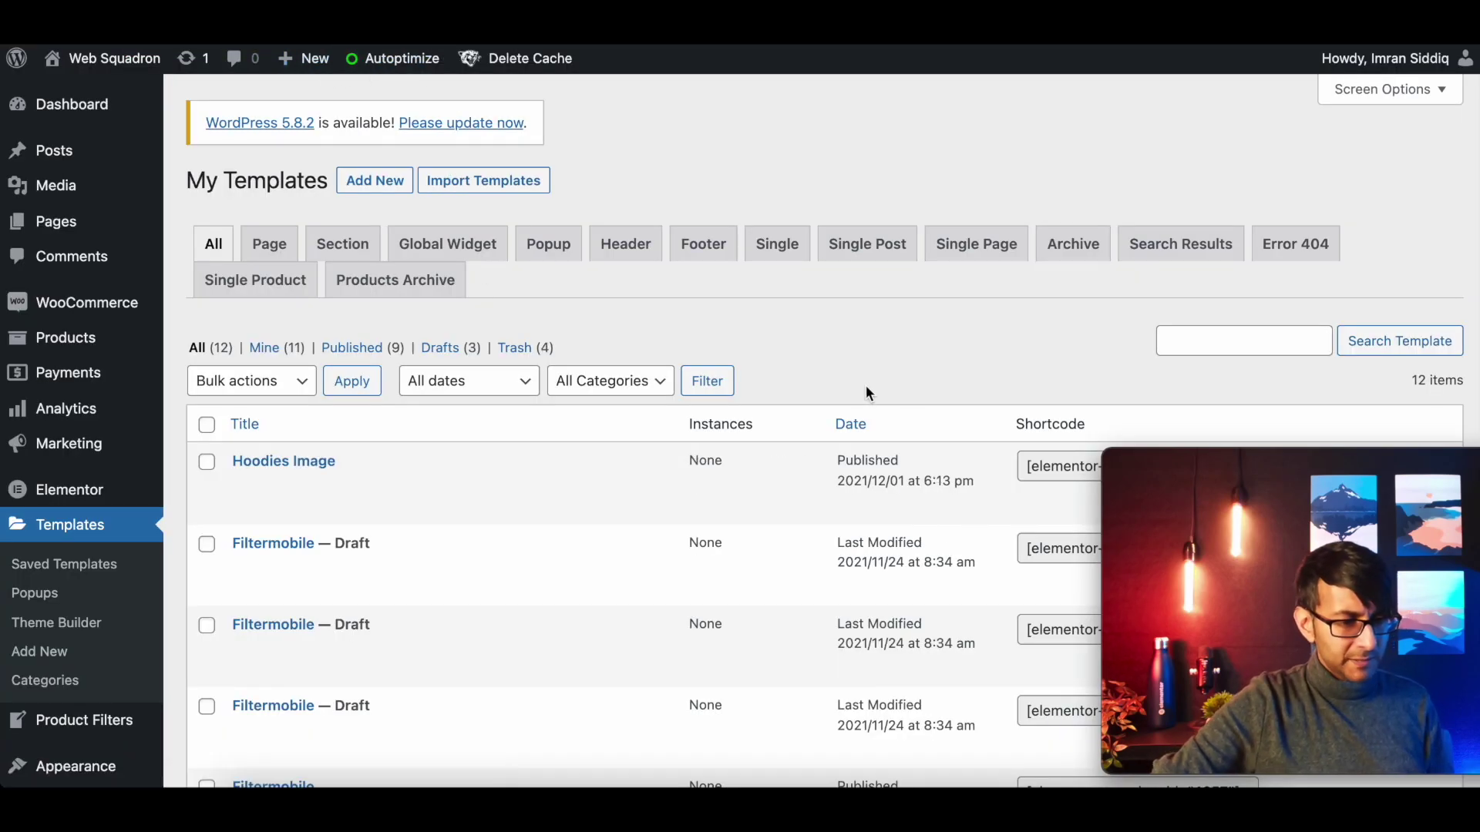
# Copy the Hoodies Image template shortcode and add a new section to the Shop template
pyautogui.moveTo(1260, 462); pyautogui.dragTo(1259, 514)
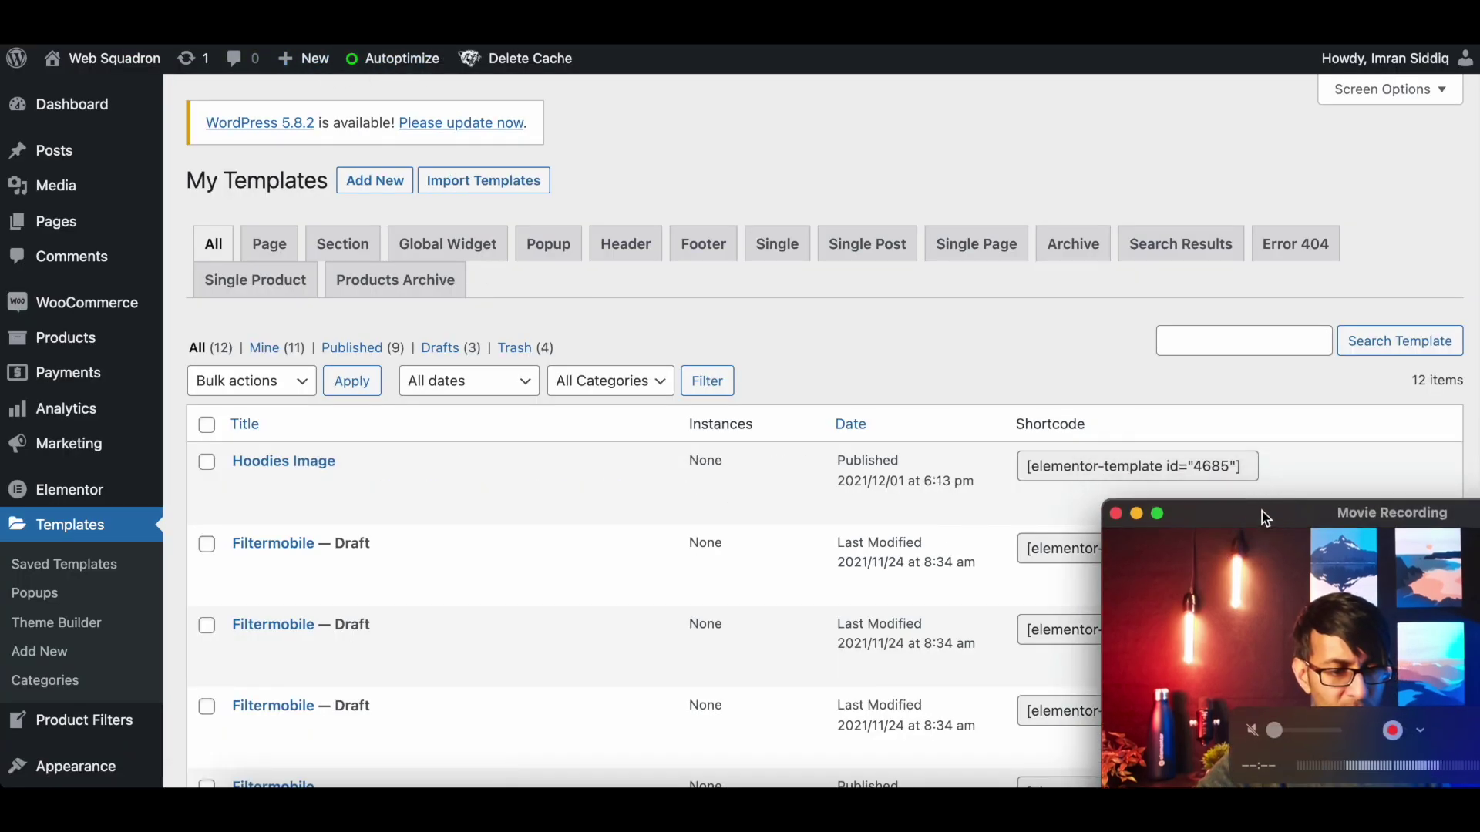
pyautogui.click(1251, 461)
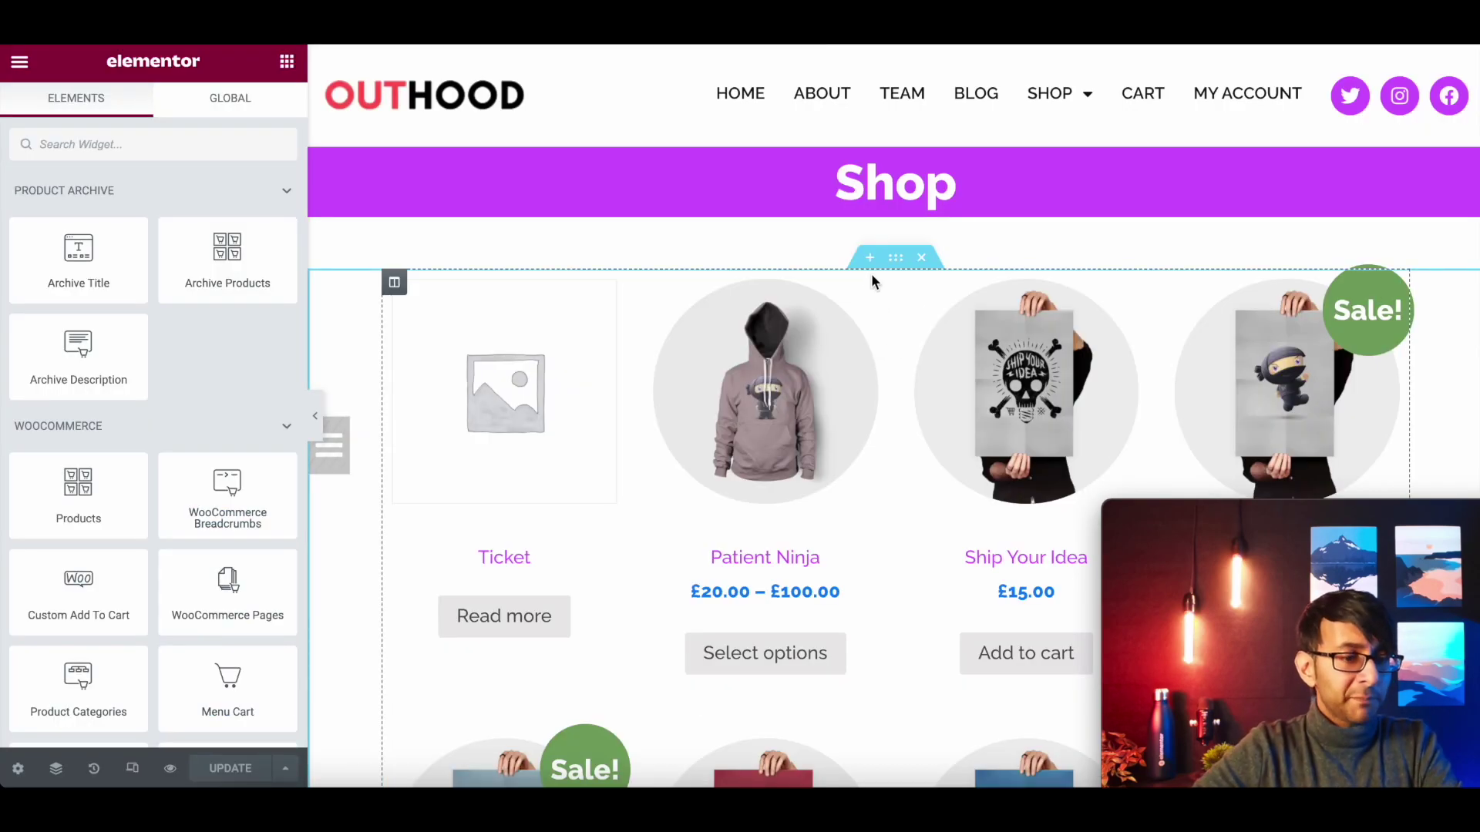
pyautogui.click(869, 258)
pyautogui.click(869, 364)
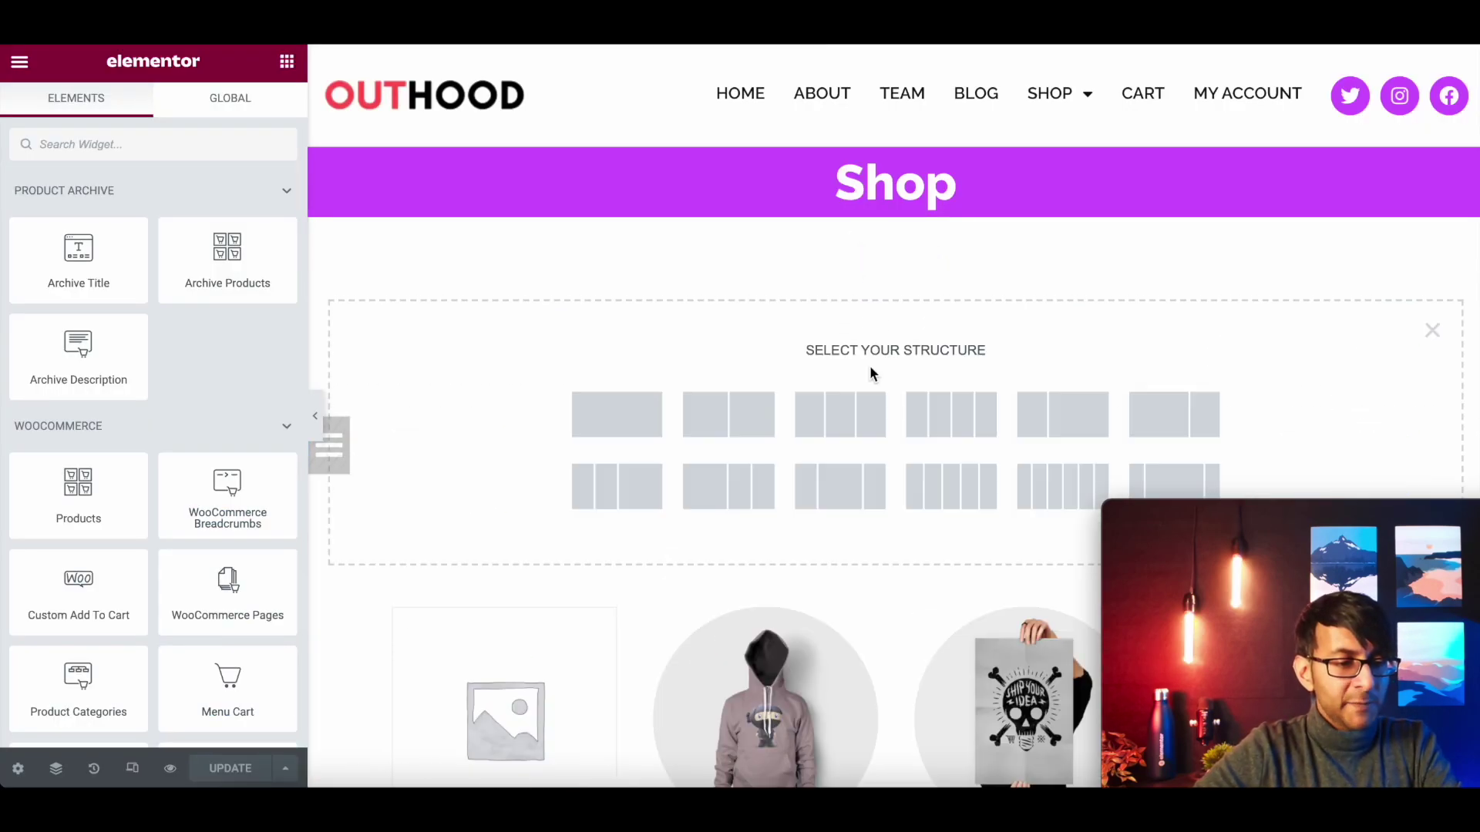
# Give the new section a single column and search the widgets for carousel
pyautogui.click(616, 414)
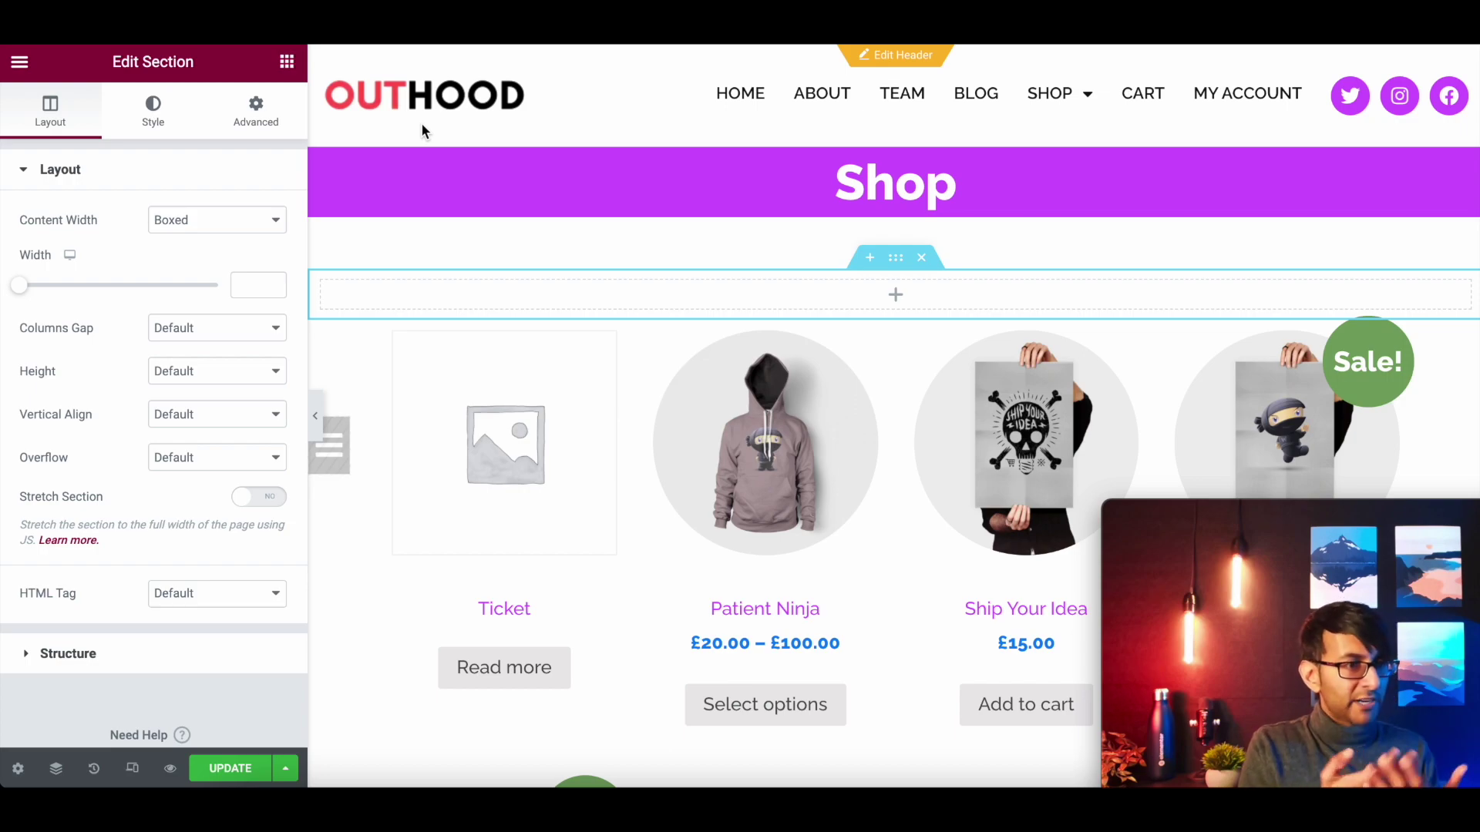
pyautogui.click(288, 67)
pyautogui.click(208, 145)
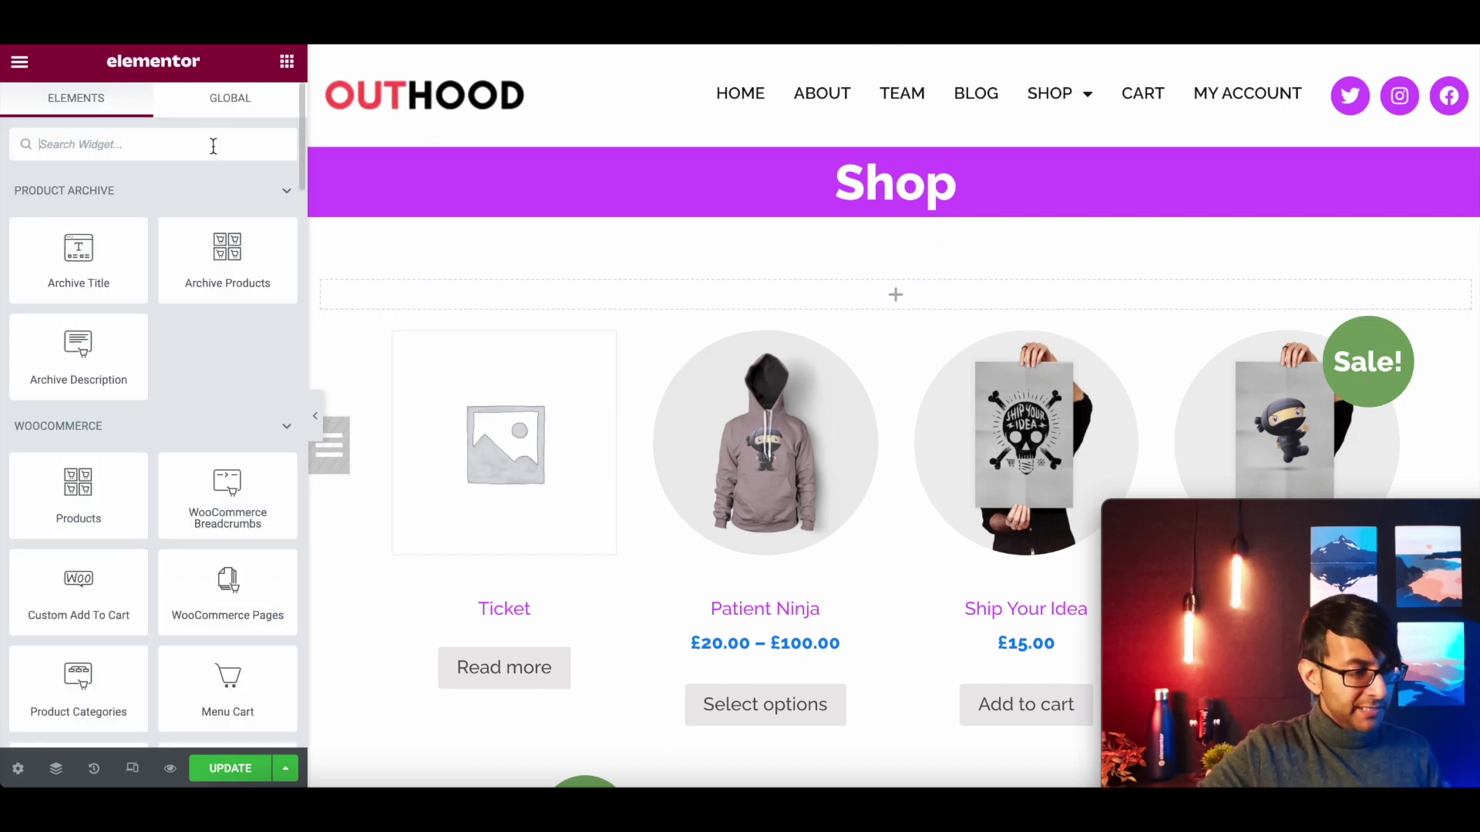
pyautogui.write('daro')
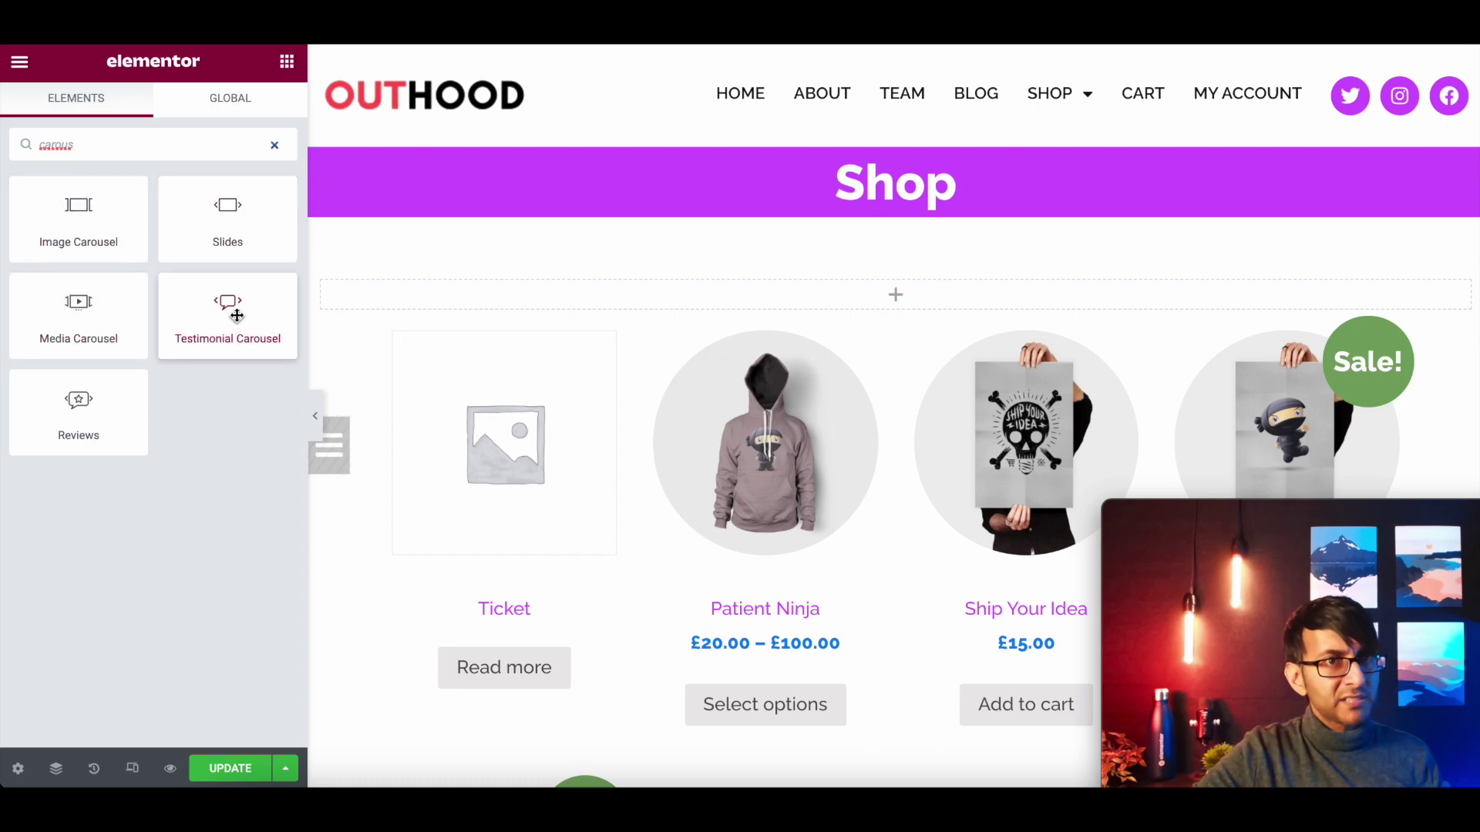
# Add a Testimonial Carousel above the products and delete slides #2 and #3
pyautogui.moveTo(234, 314); pyautogui.dragTo(871, 309)
pyautogui.click(265, 353)
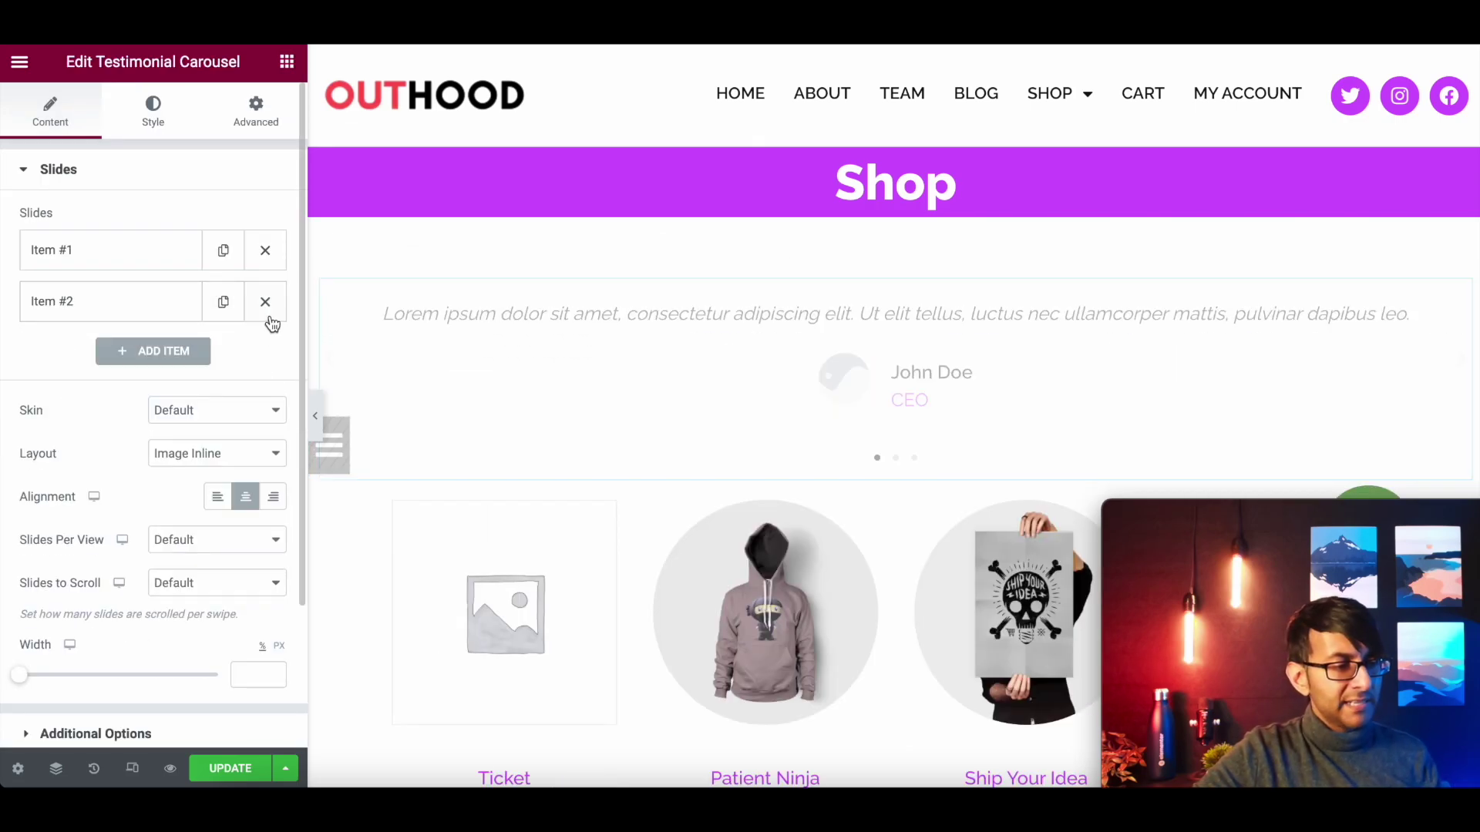
pyautogui.click(265, 302)
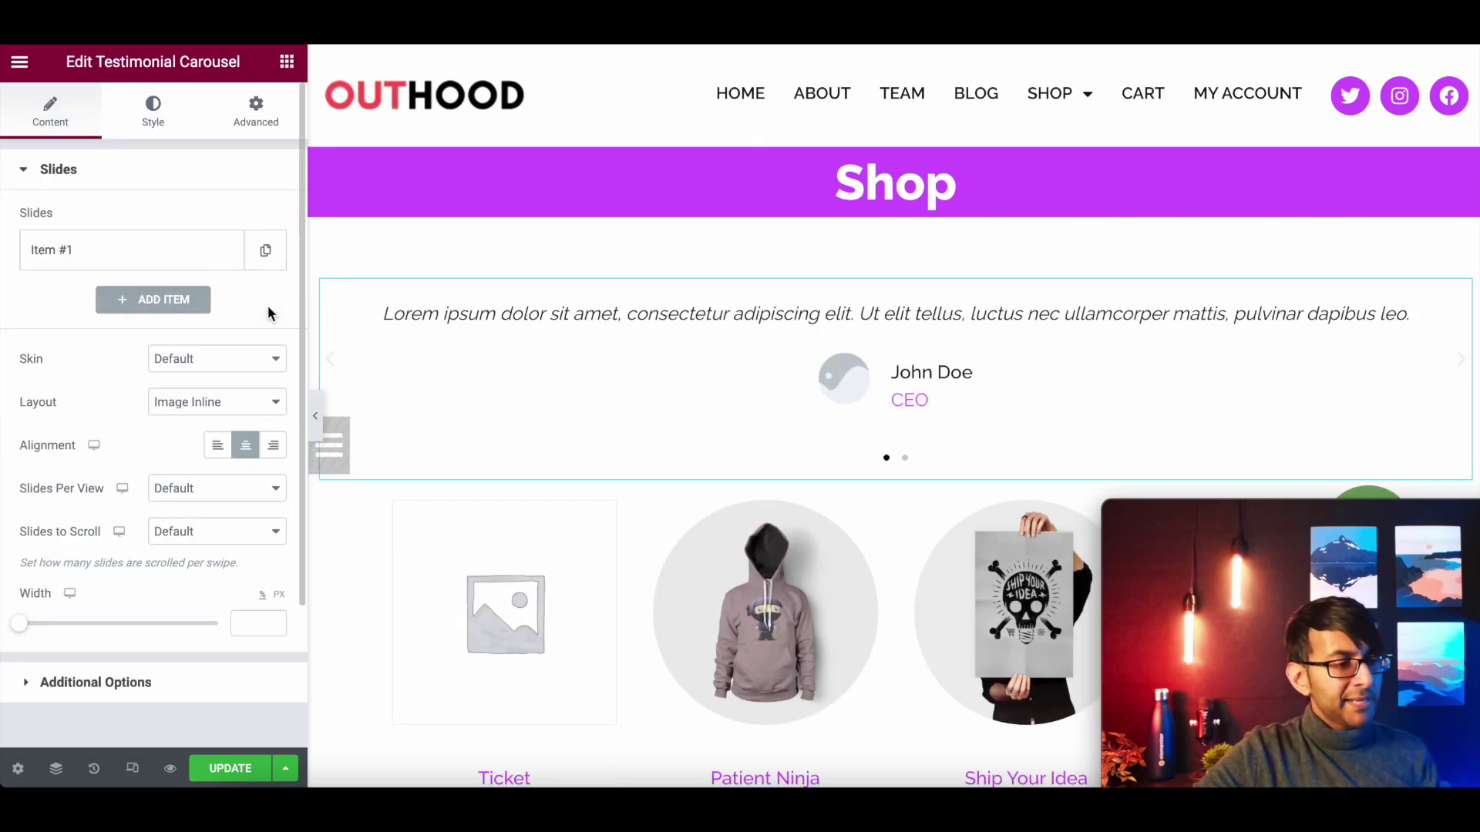
# Open slide #1 and select its placeholder content to replace with the shortcode
pyautogui.click(155, 265)
pyautogui.click(146, 339)
pyautogui.hotkey('ctrl', 'a')
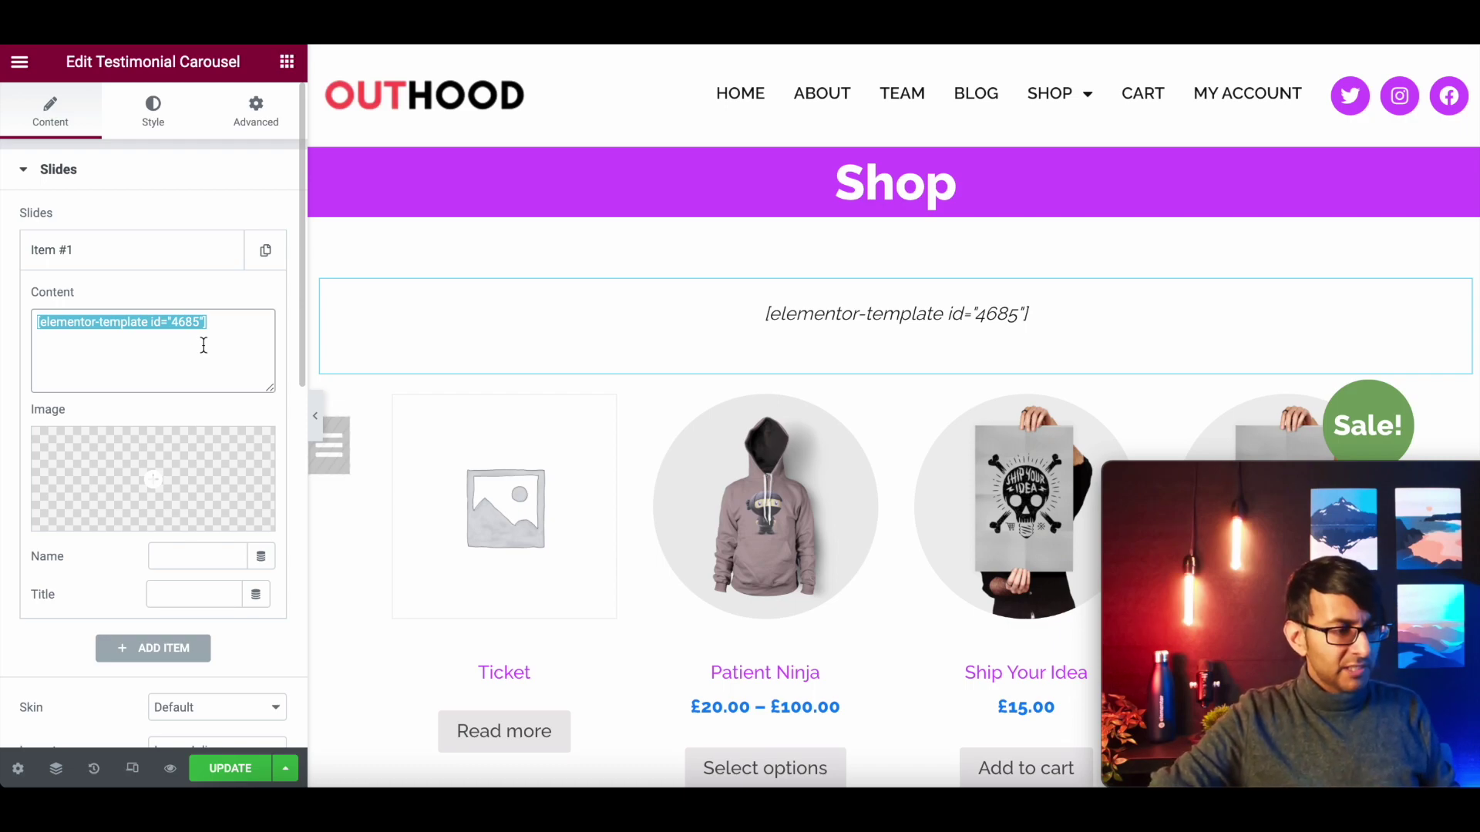
# Clear the slide's pasted text and switch its content to the Shortcode dynamic tag
pyautogui.press('BackSpace')
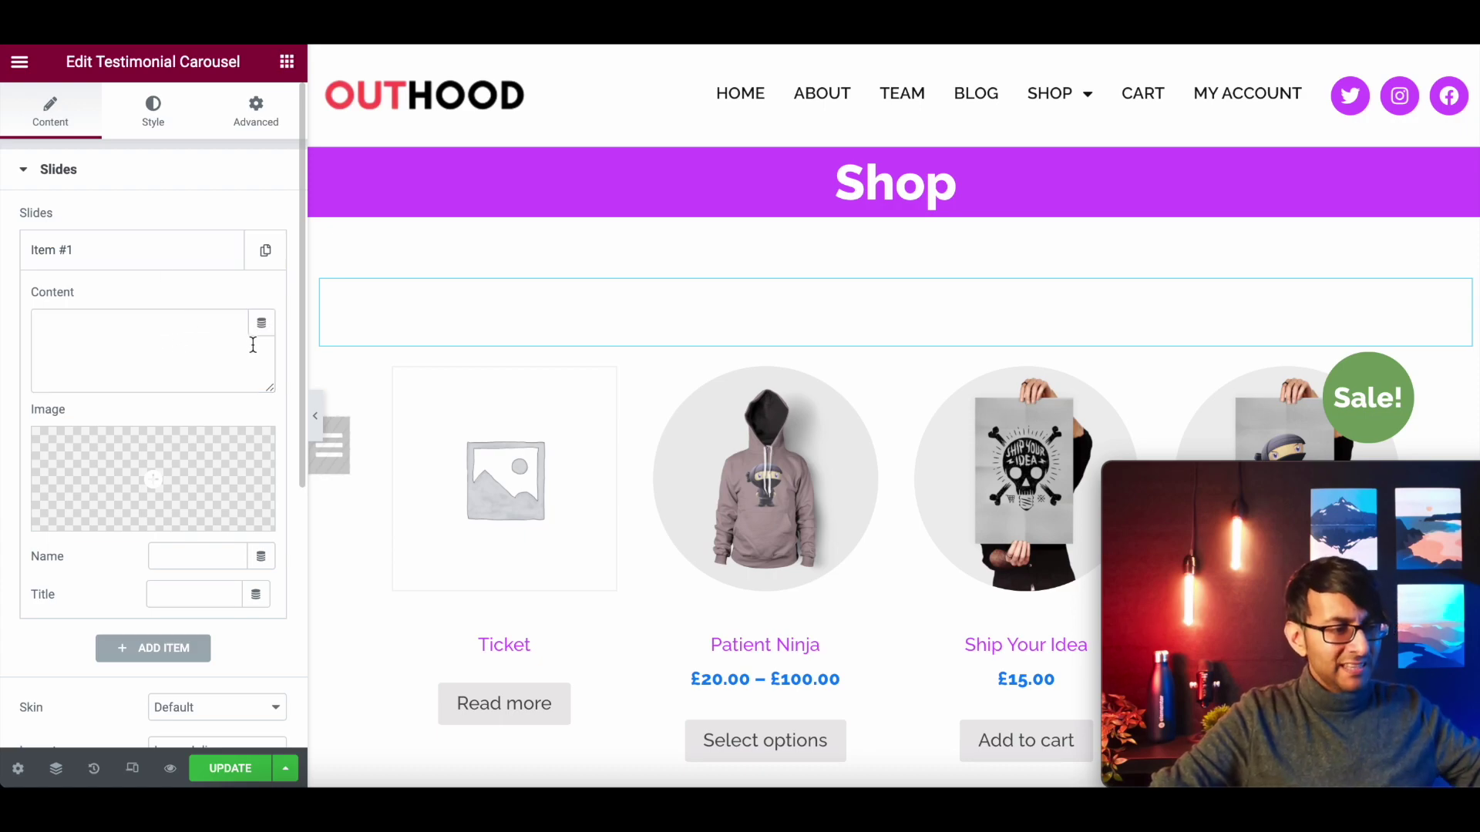
pyautogui.click(143, 328)
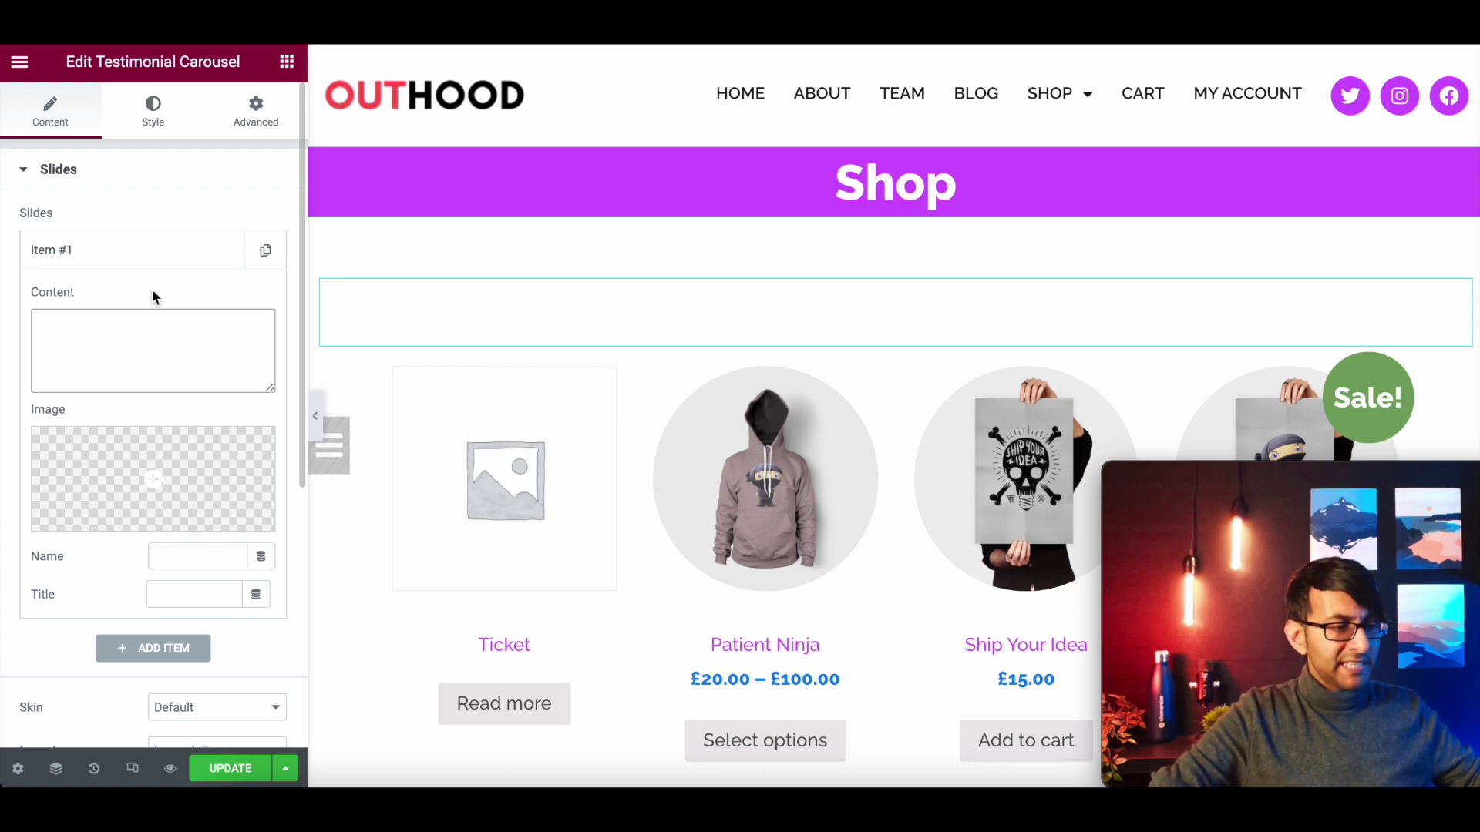
pyautogui.doubleClick(55, 294)
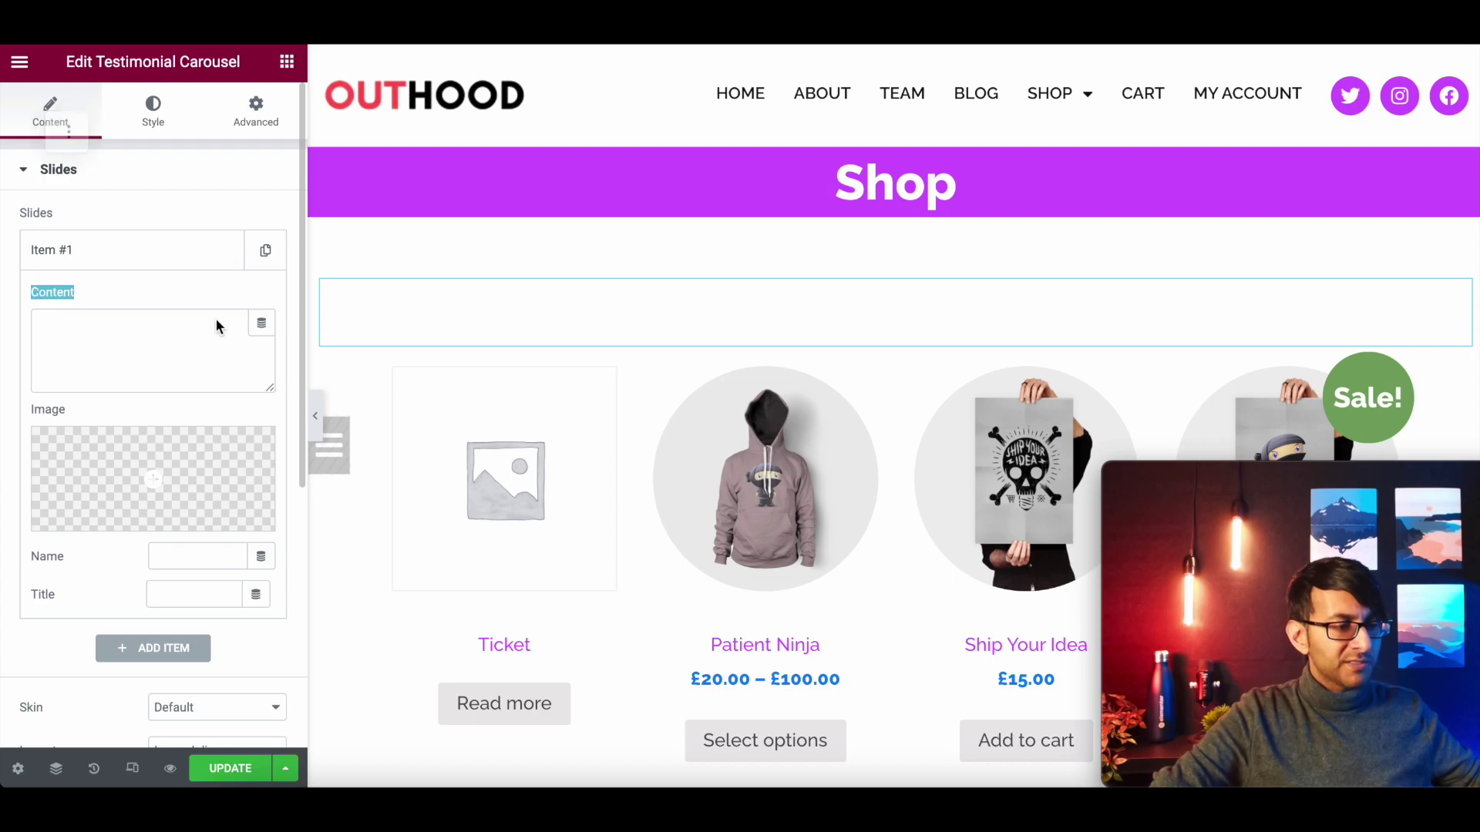
pyautogui.click(262, 327)
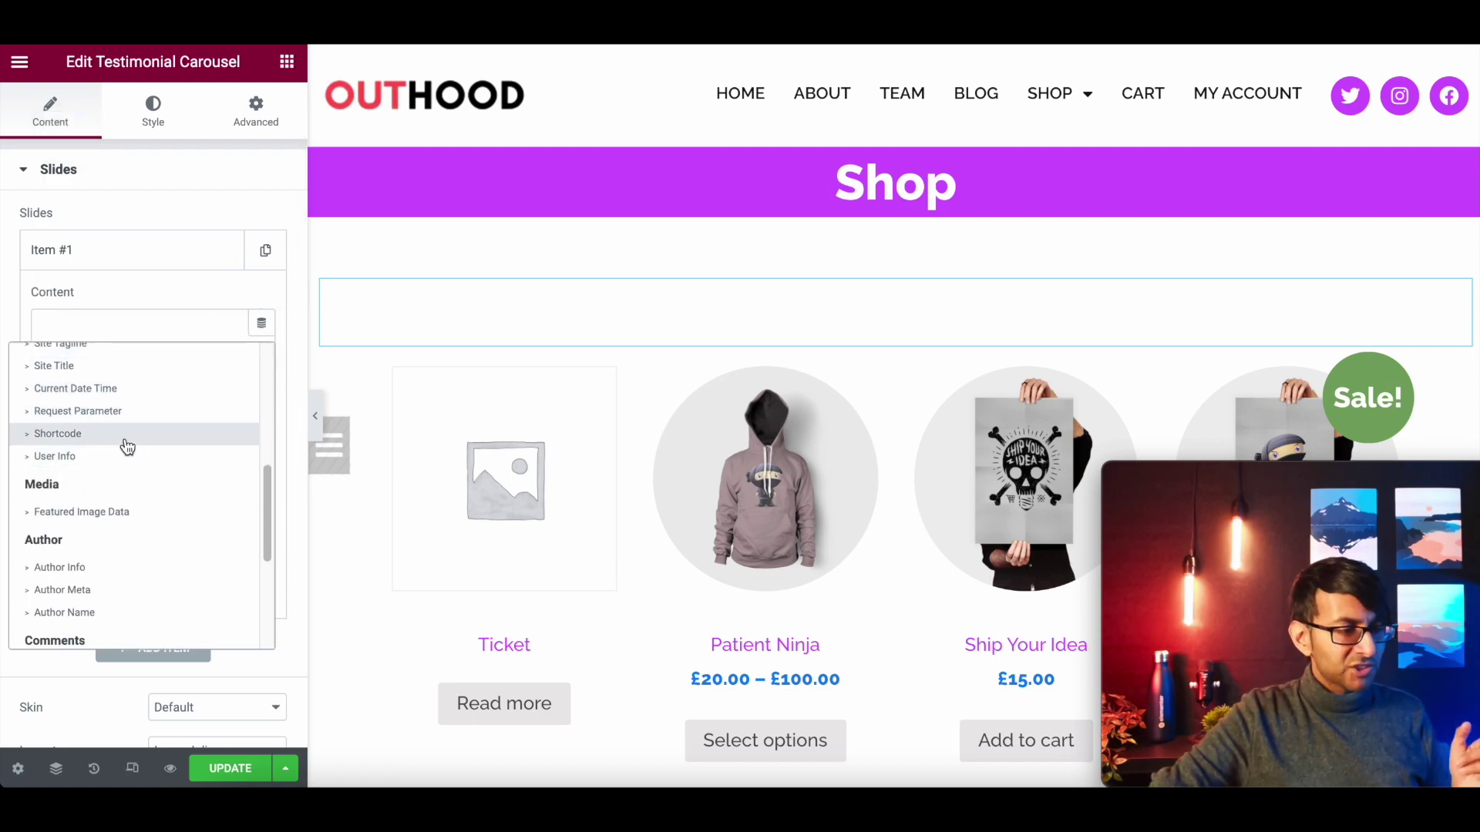
pyautogui.click(126, 436)
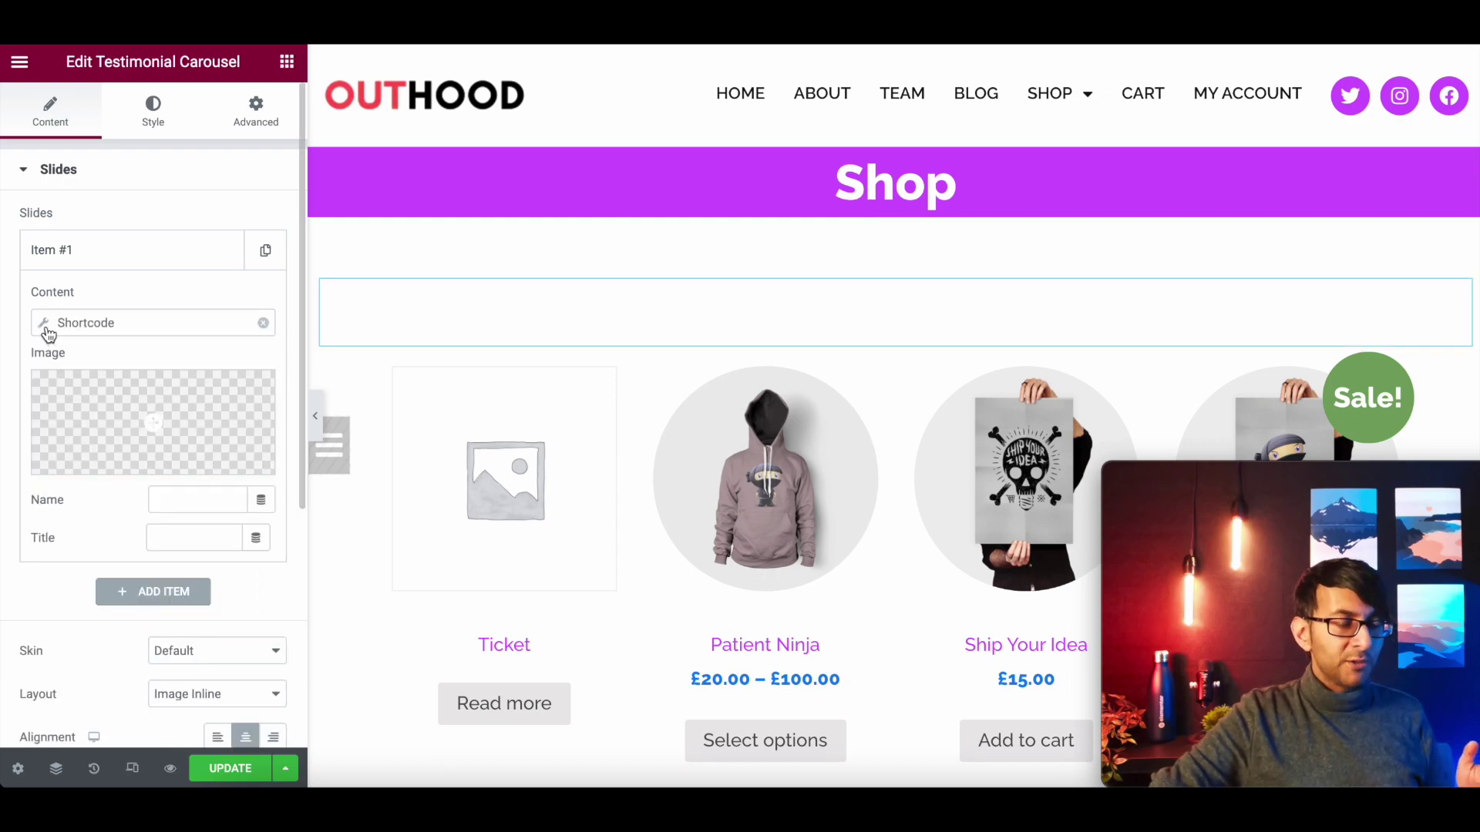
# Paste [elementor-template id="4685"] into the Shortcode tag's settings
pyautogui.click(48, 331)
pyautogui.click(113, 446)
pyautogui.write('[elementor-template id="4685"]')
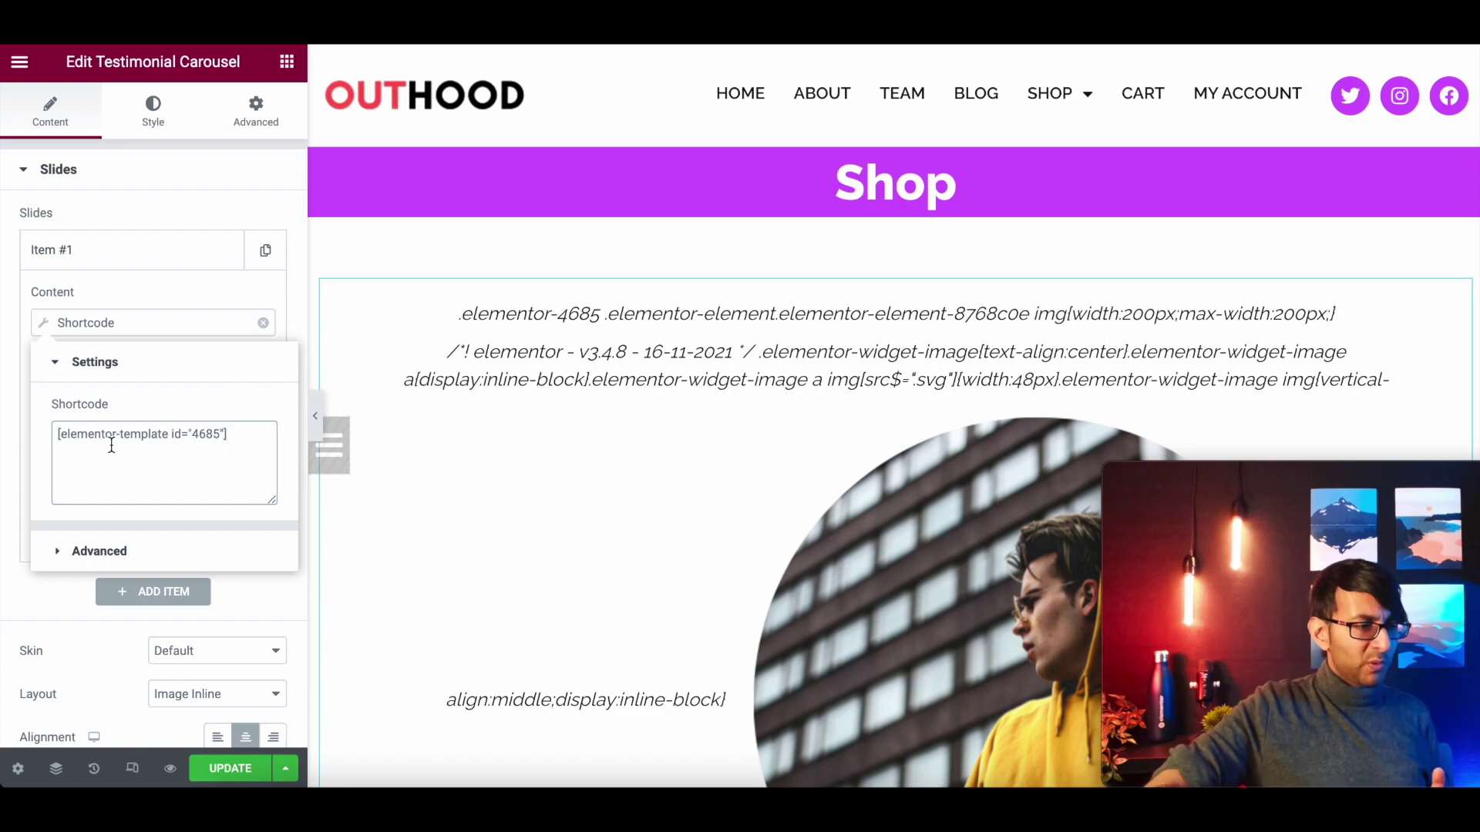
# Save the page with the shortcode slide and collapse slide #1
pyautogui.click(168, 290)
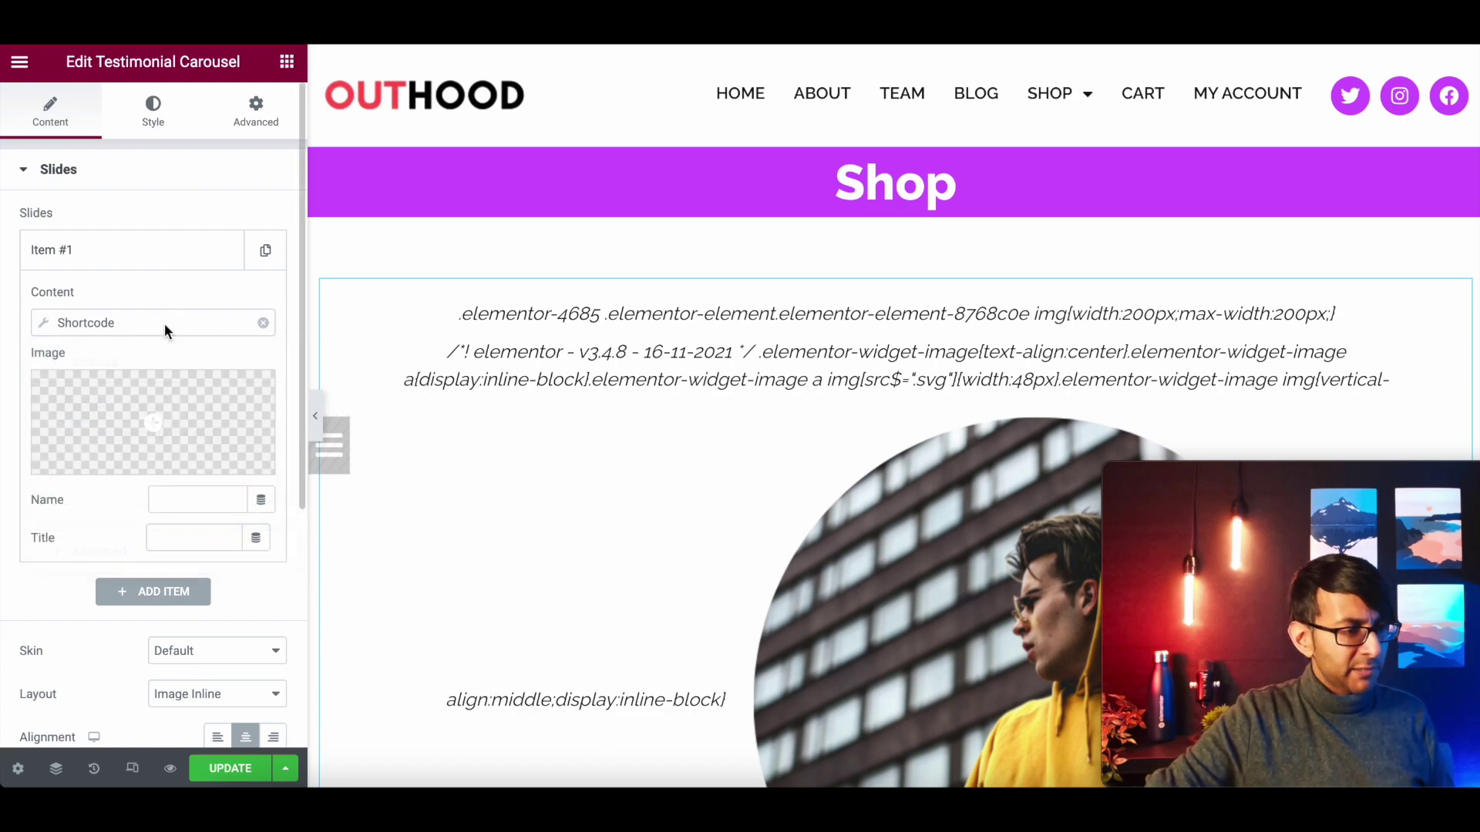
pyautogui.click(230, 768)
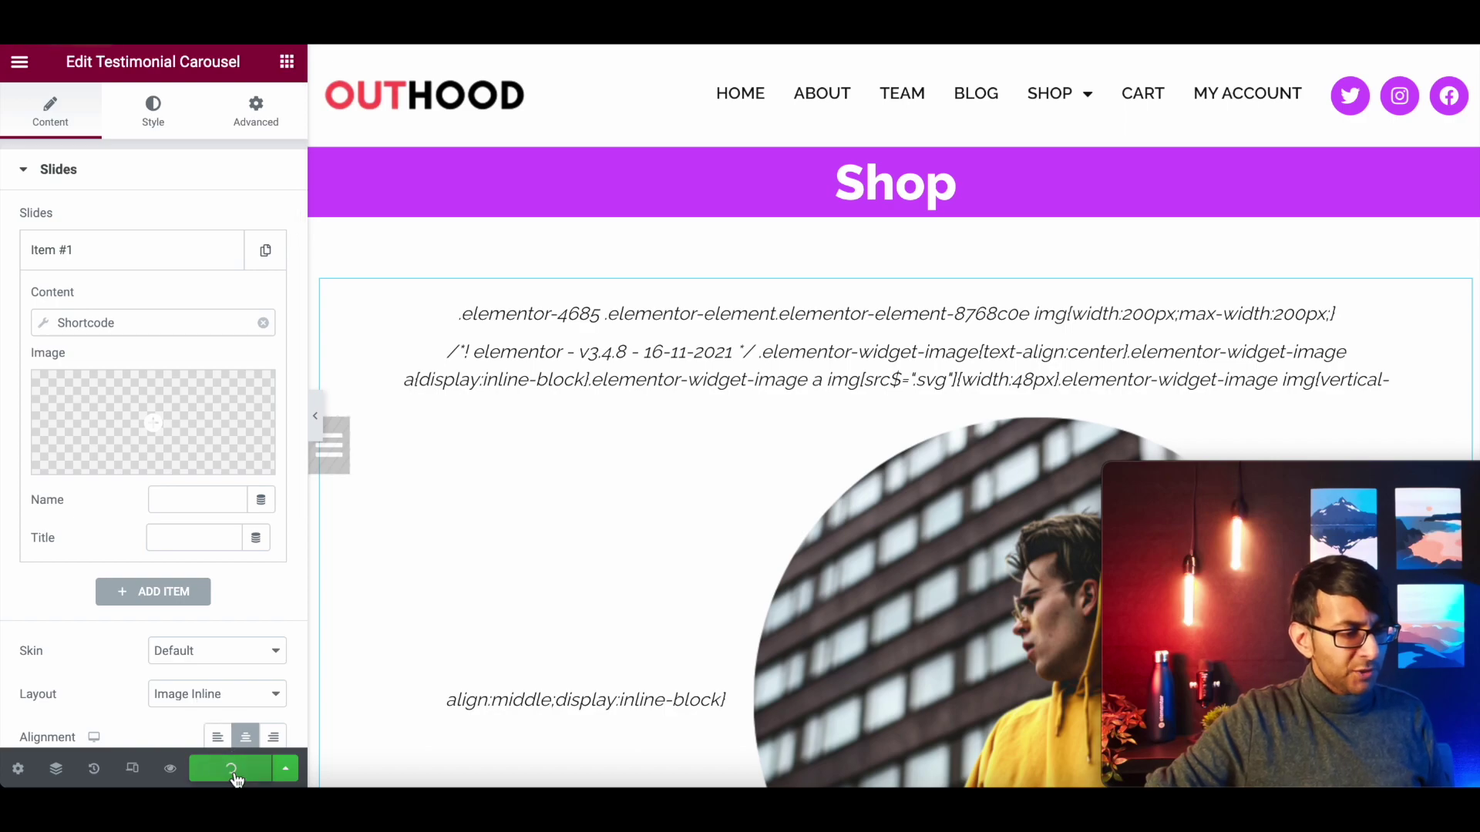
pyautogui.click(159, 257)
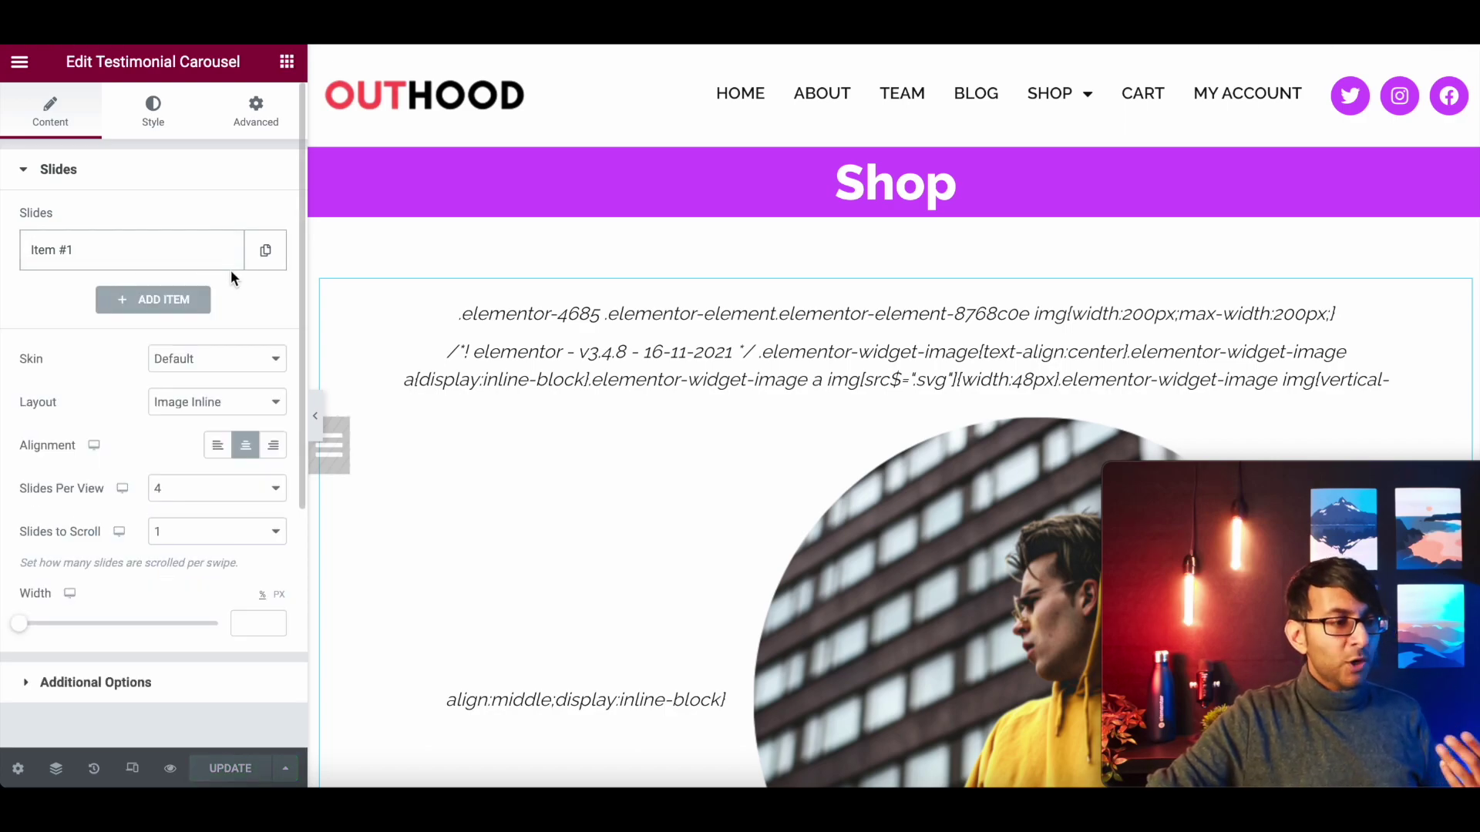
# Duplicate slide #1 until the carousel holds seven Hoodies slides, and check the live page
pyautogui.click(262, 255)
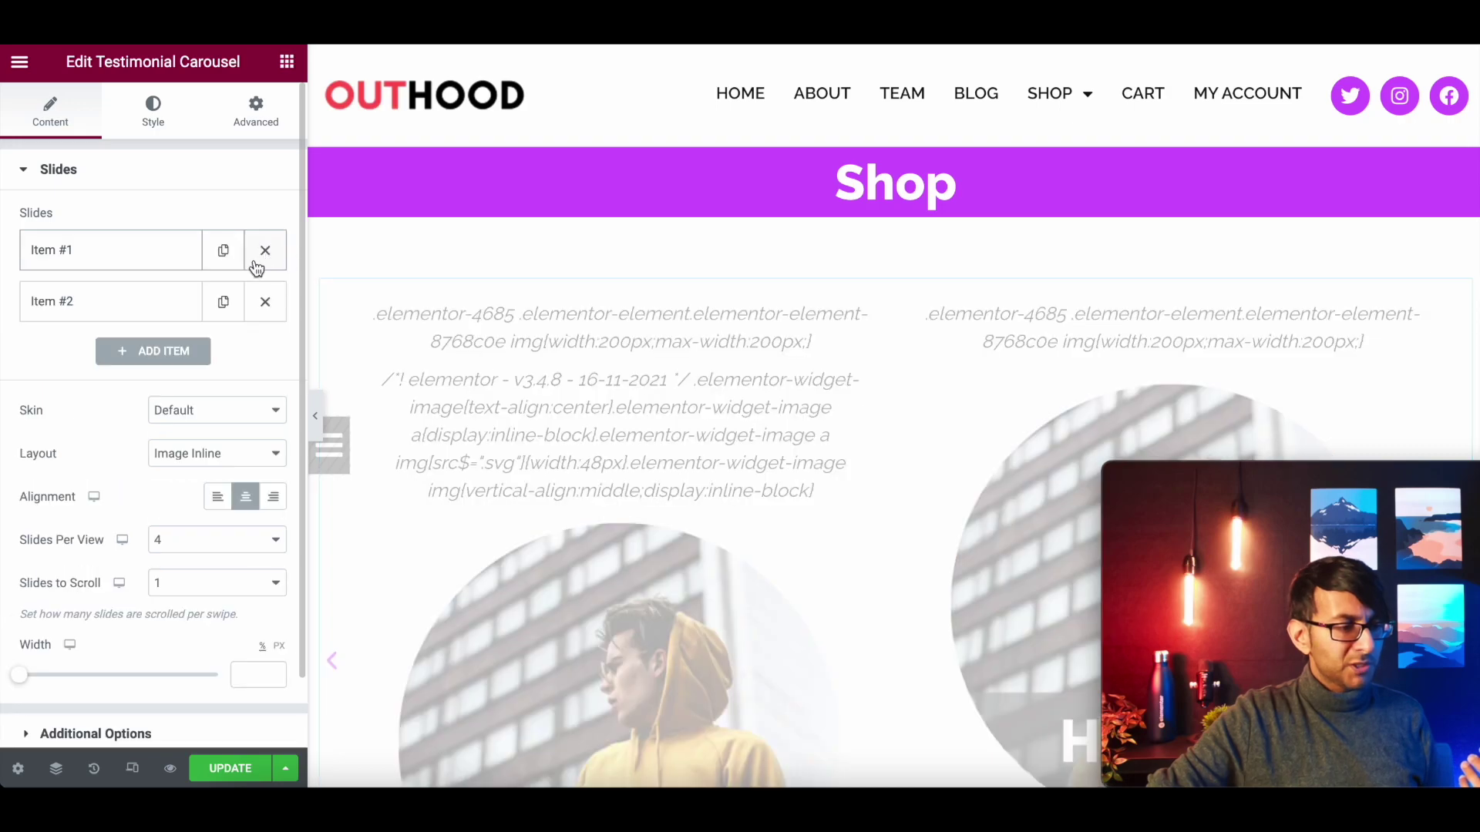
pyautogui.click(223, 303)
pyautogui.click(223, 303)
pyautogui.click(223, 303)
pyautogui.click(224, 303)
pyautogui.click(223, 302)
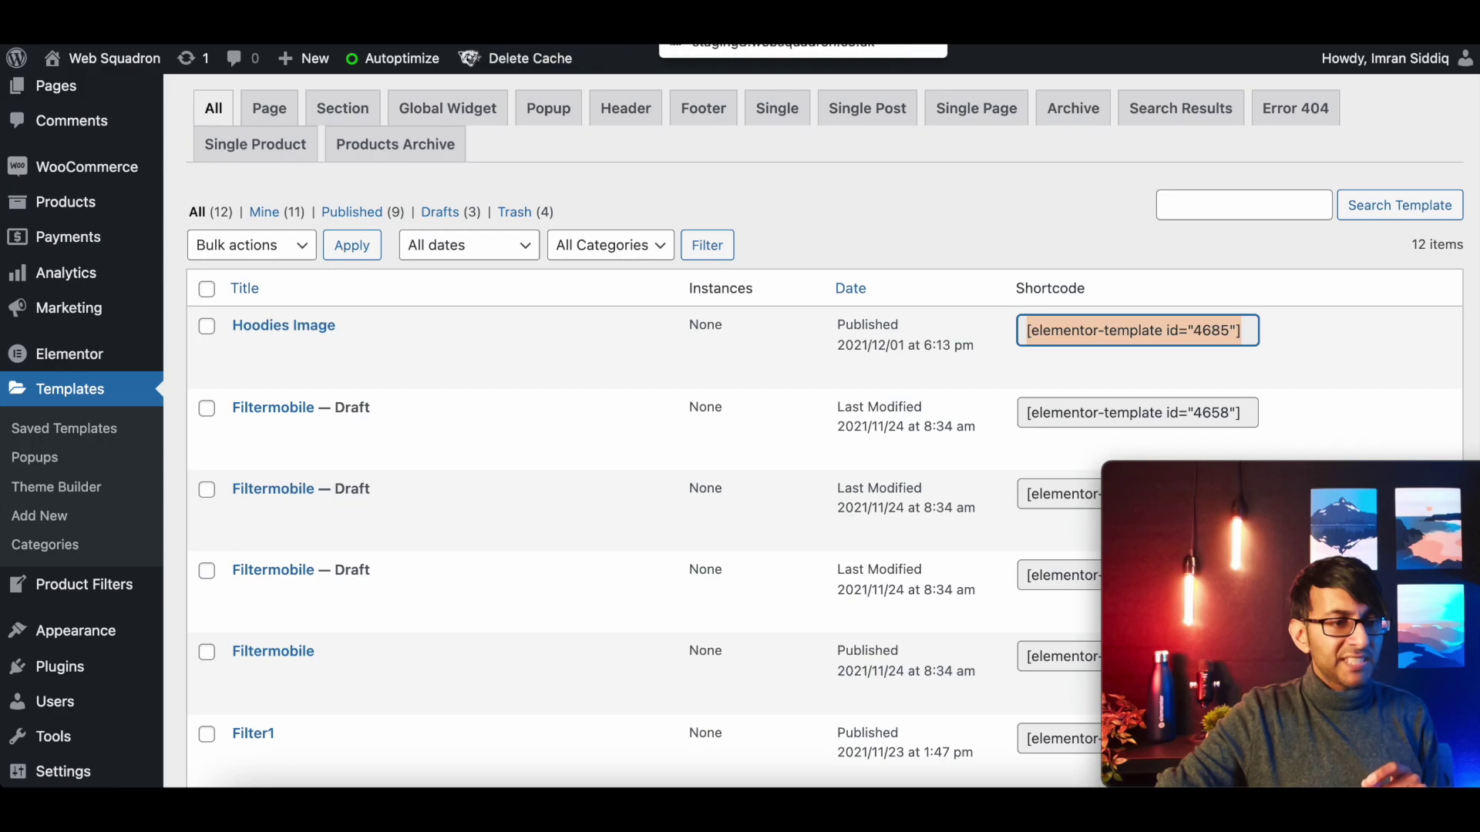
pyautogui.hotkey('ctrl', 'Tab')
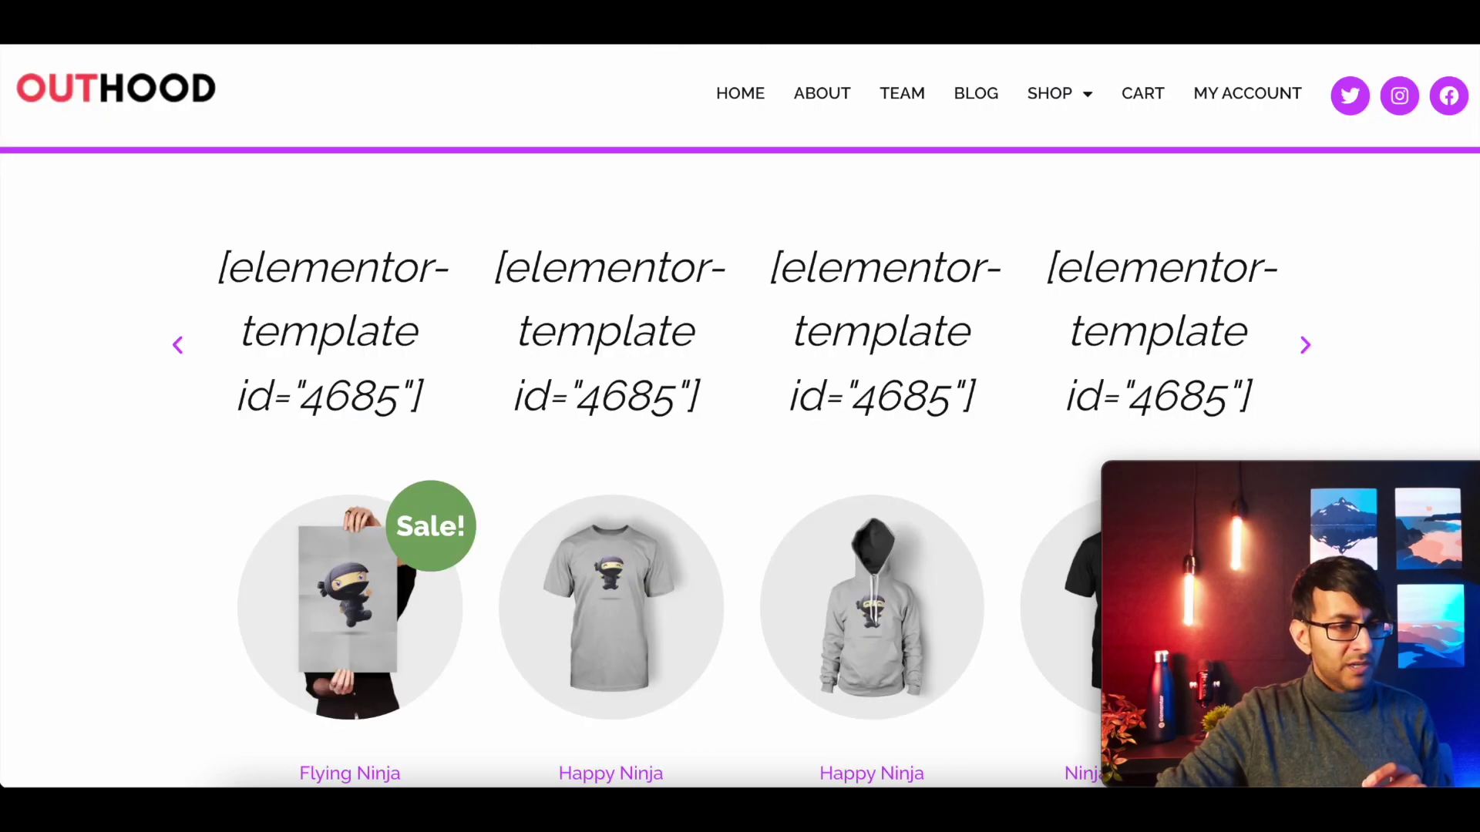
pyautogui.hotkey('ctrl', 'Tab')
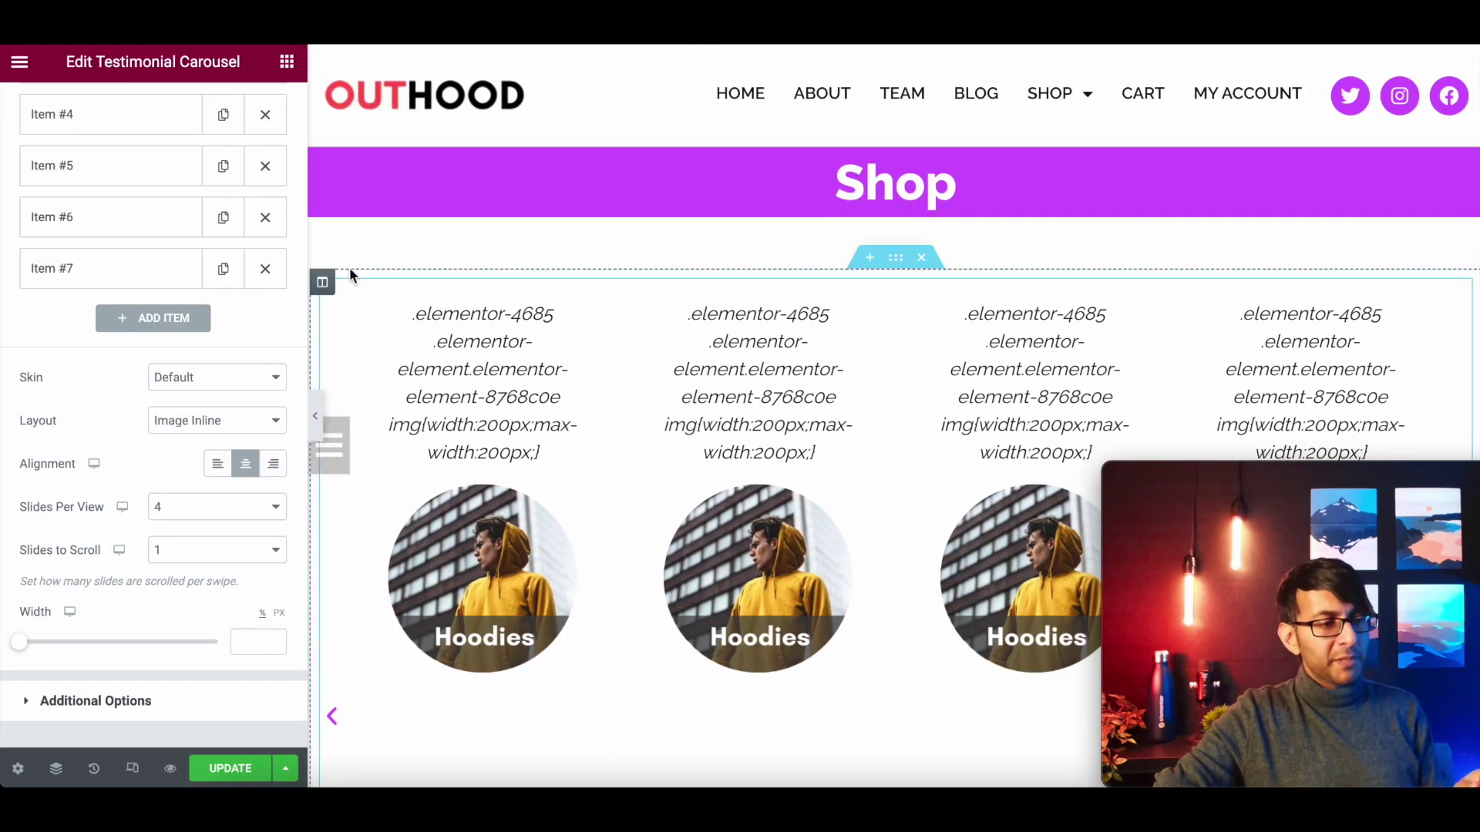
# Check the template shortcode used by slide #2
pyautogui.scroll(5, 135, 208)
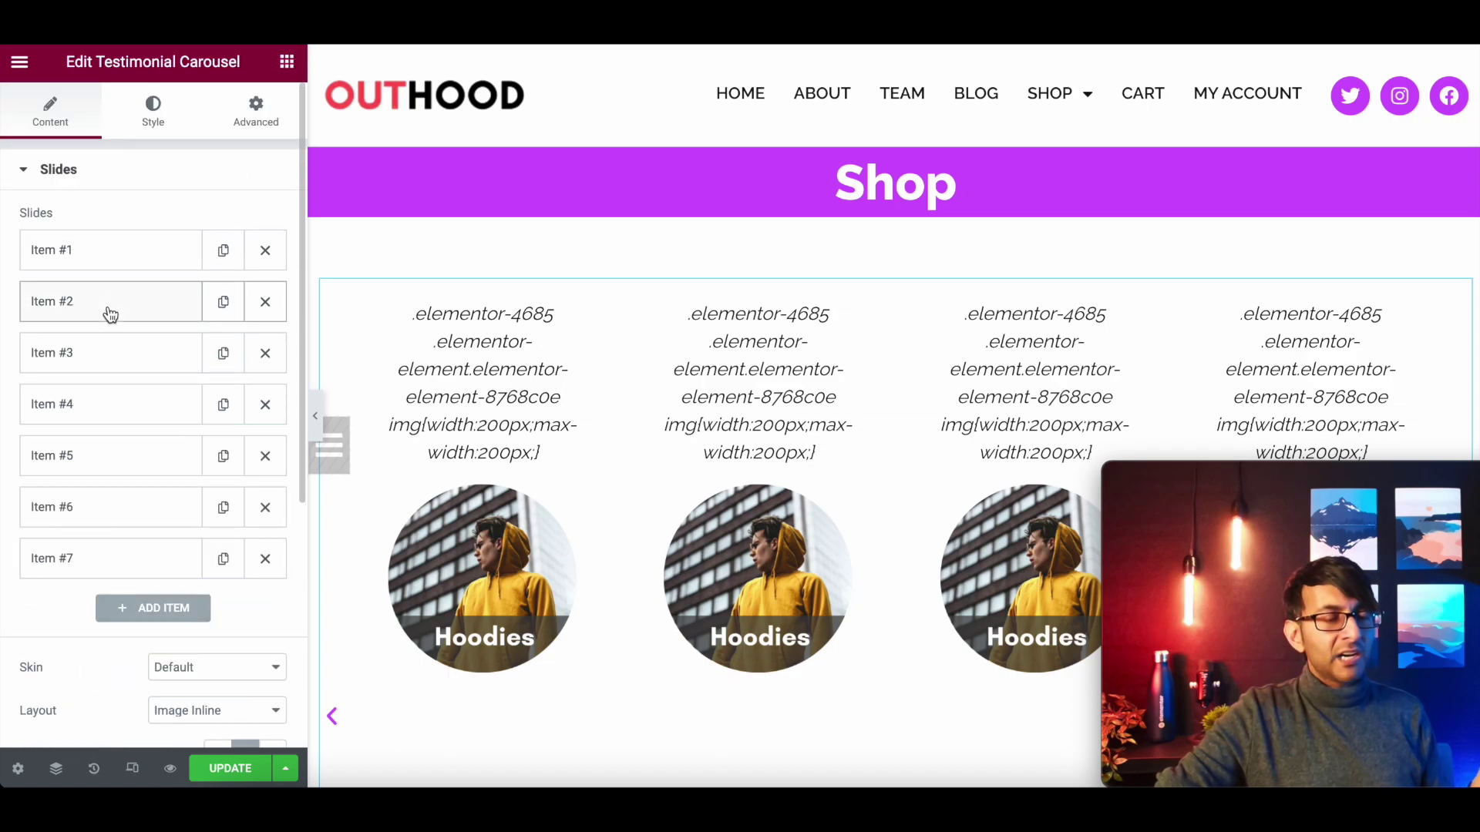
pyautogui.click(110, 312)
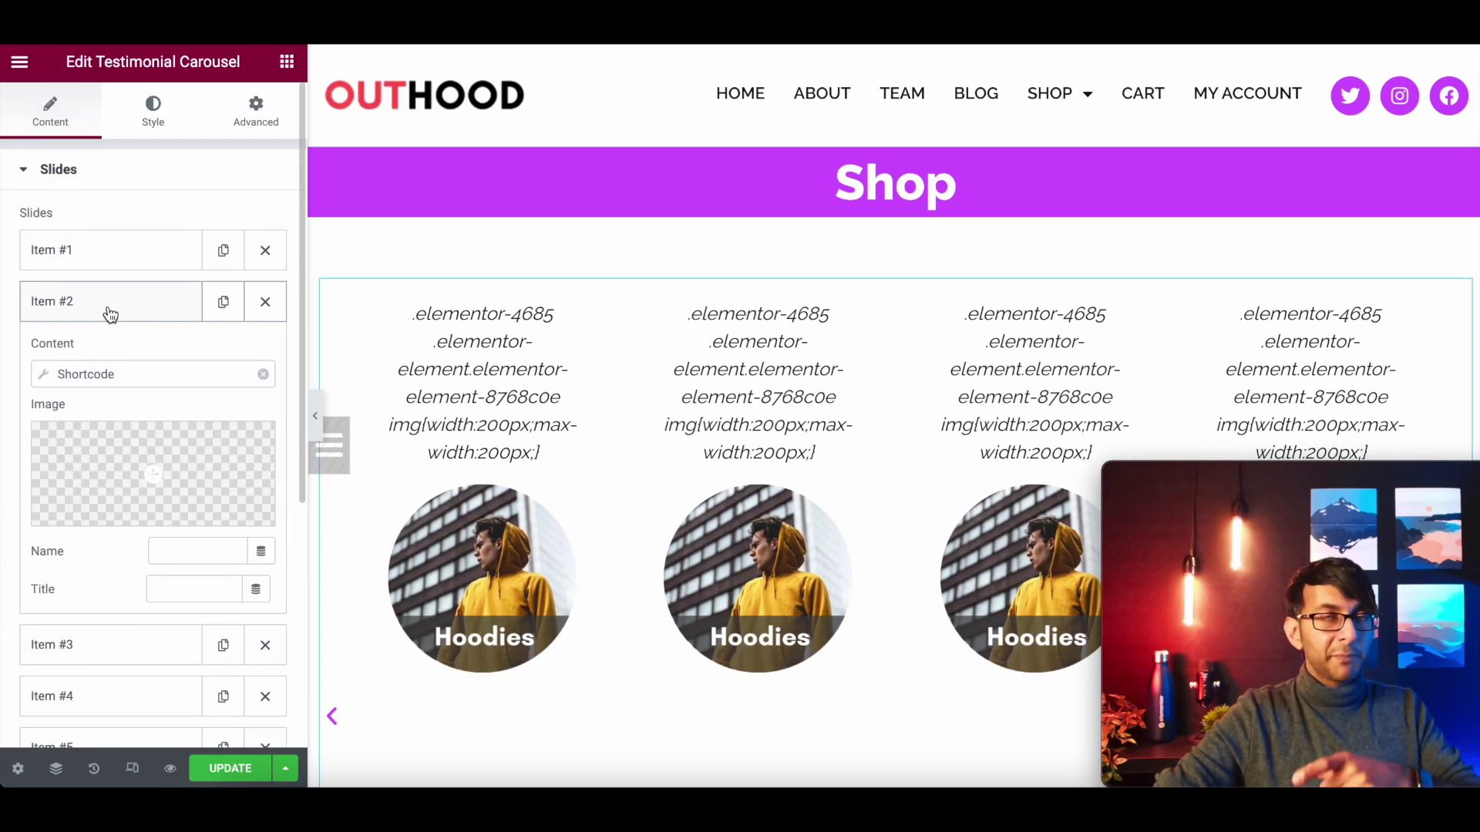
pyautogui.click(42, 376)
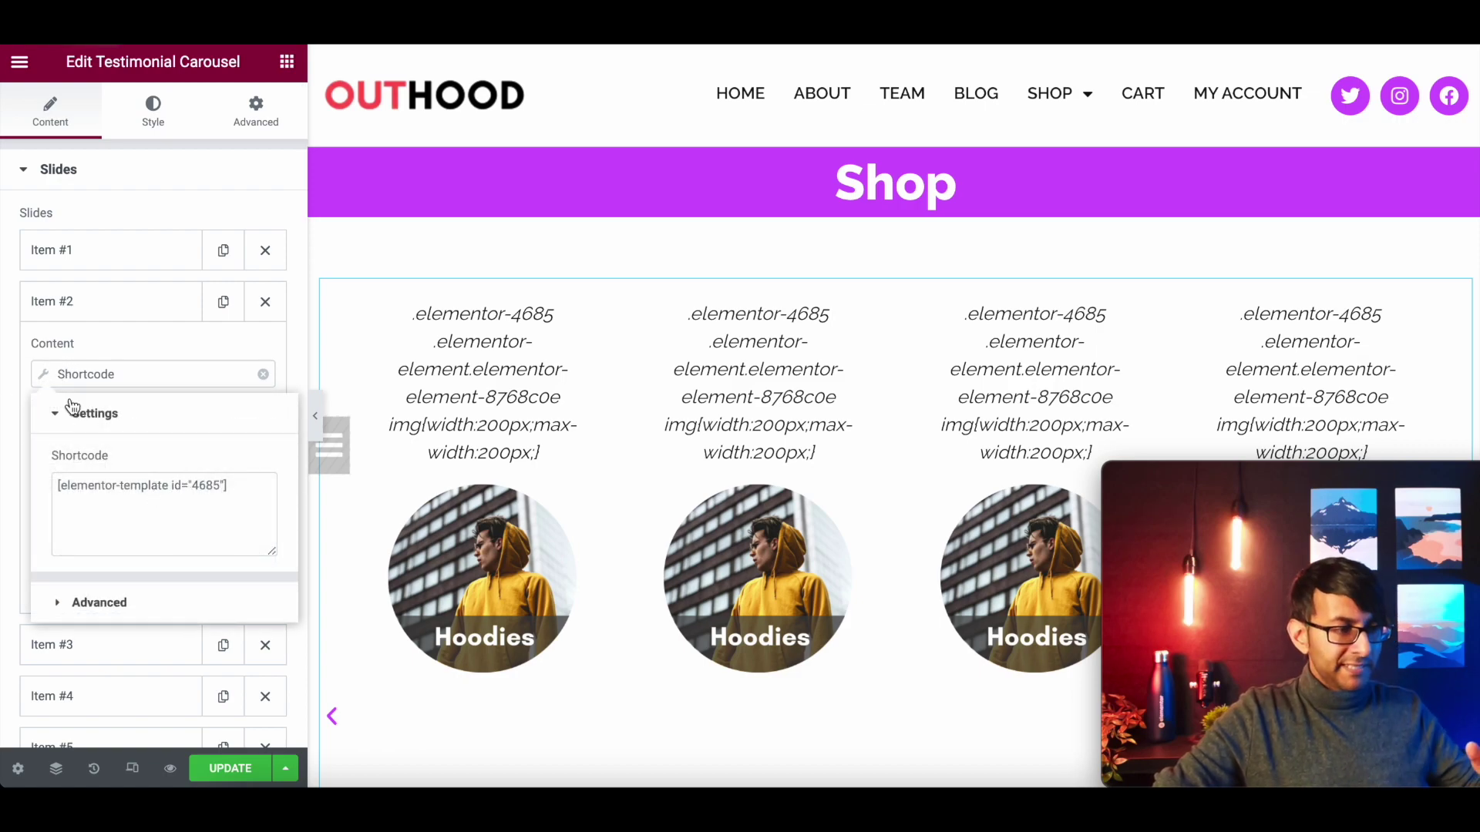
pyautogui.click(63, 305)
# Try 5 slides per view, then set it back to 4
pyautogui.scroll(-4, 154, 400)
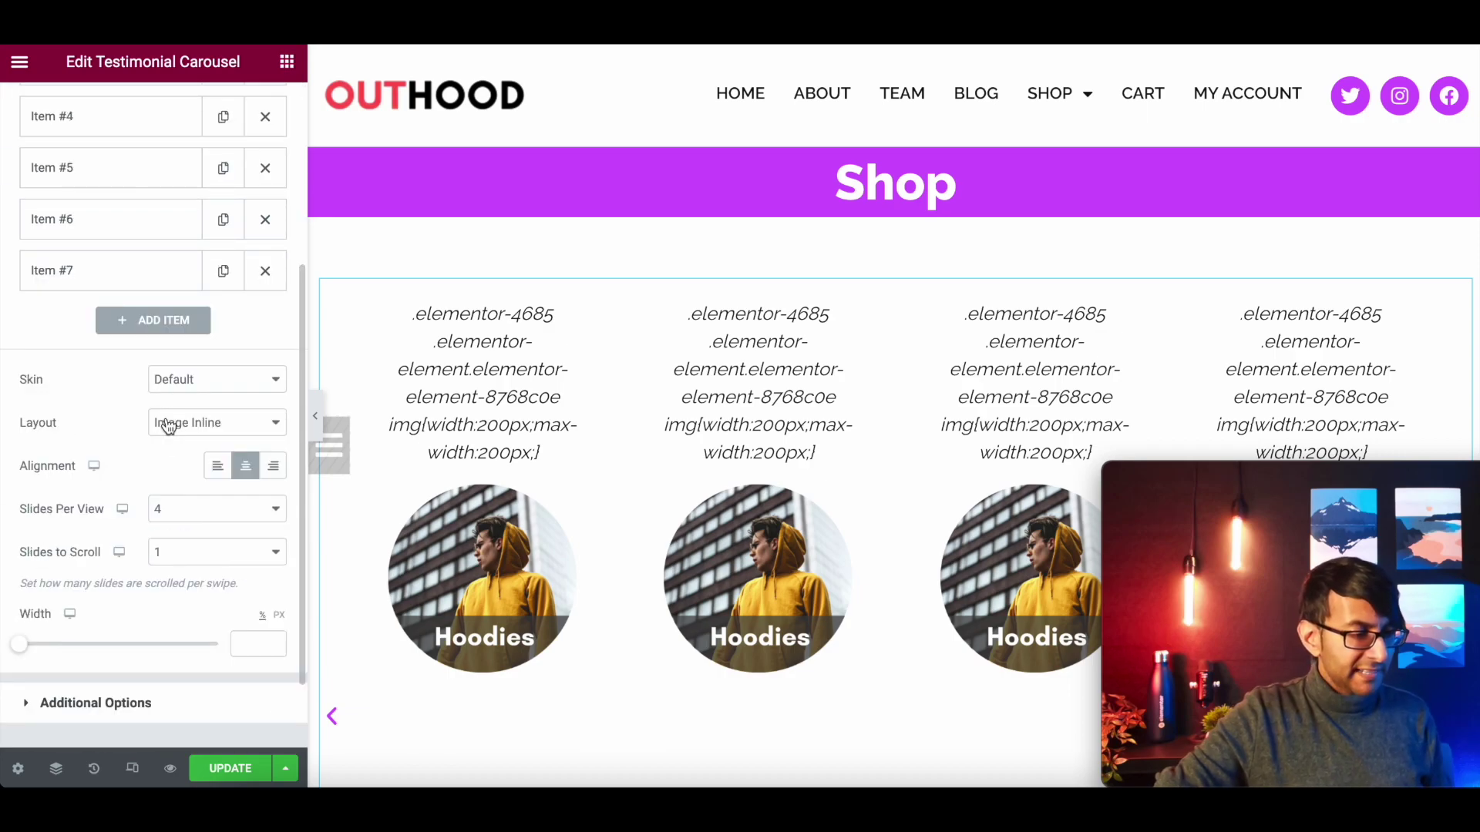
pyautogui.scroll(-1, 231, 524)
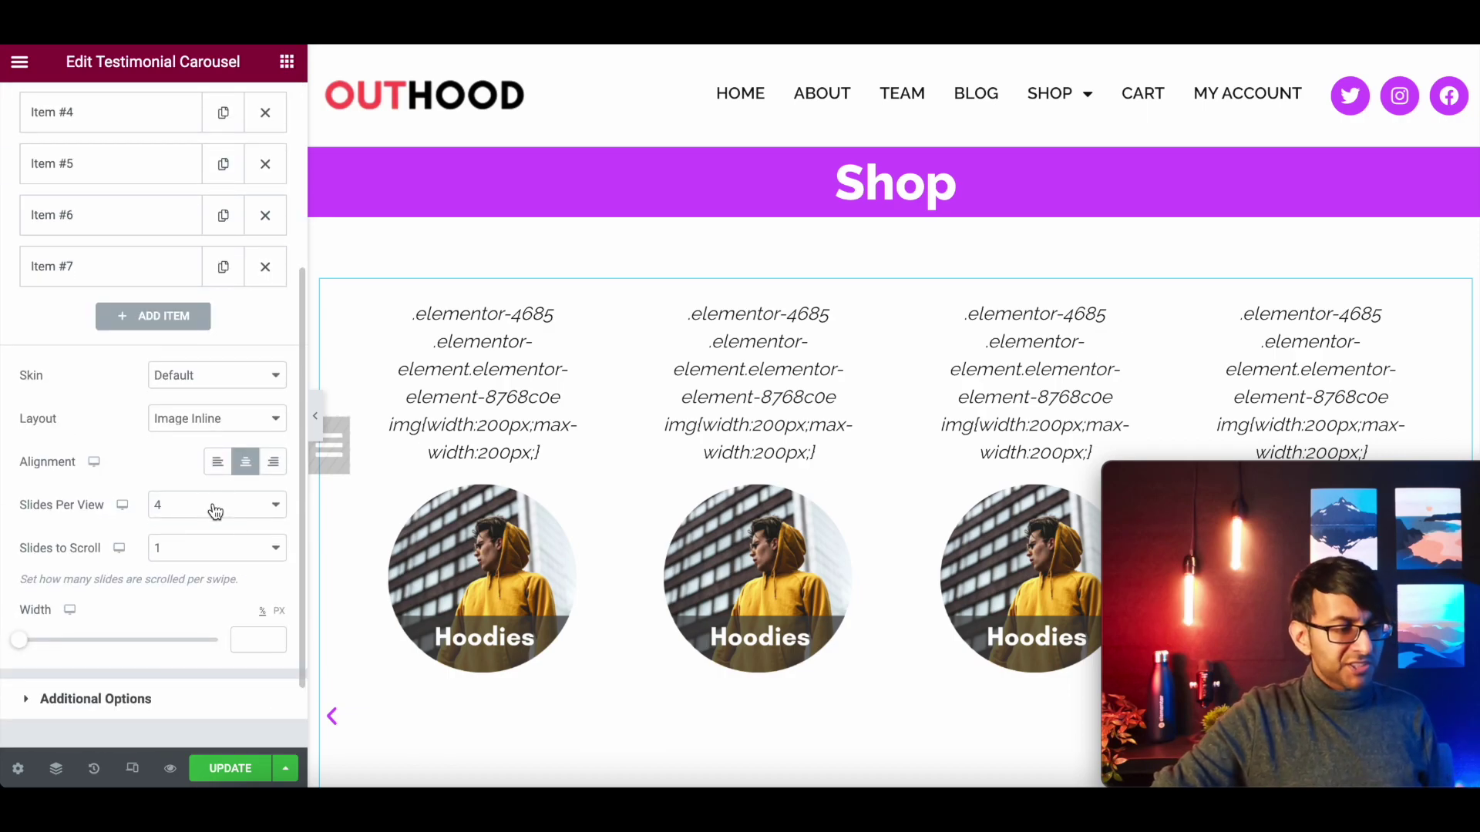
pyautogui.click(215, 511)
pyautogui.click(190, 601)
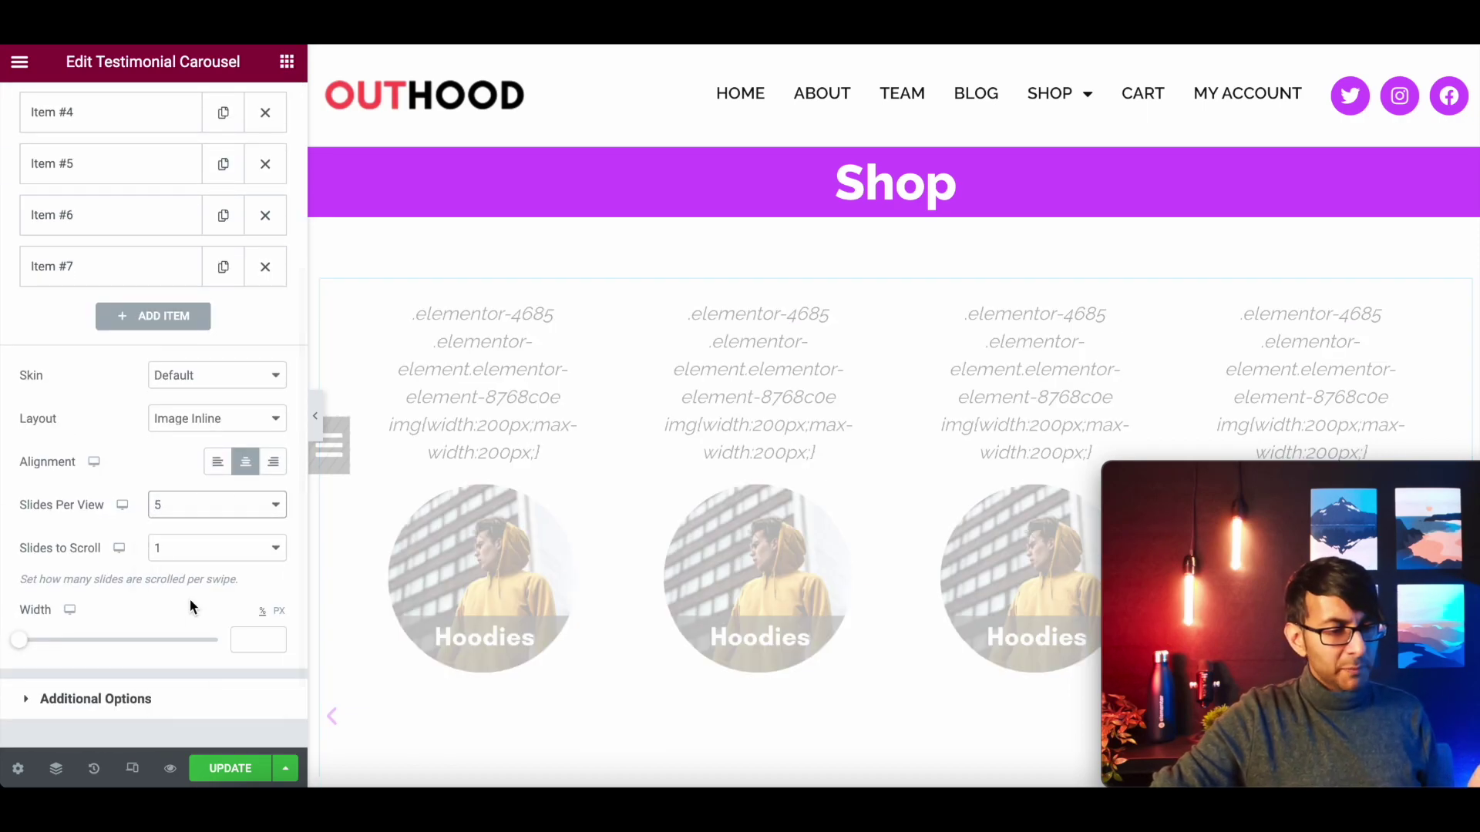
pyautogui.click(183, 510)
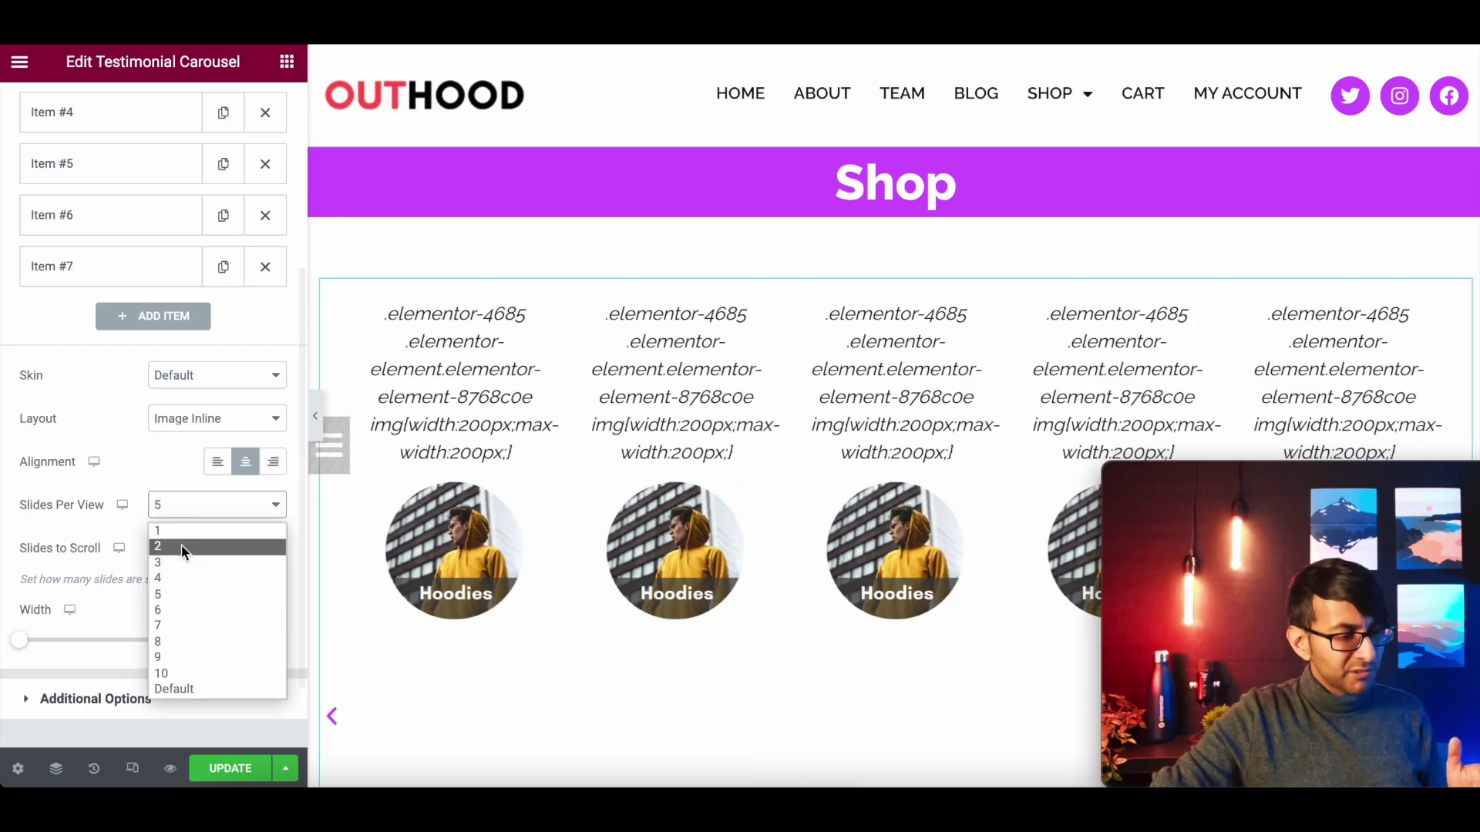
pyautogui.click(188, 579)
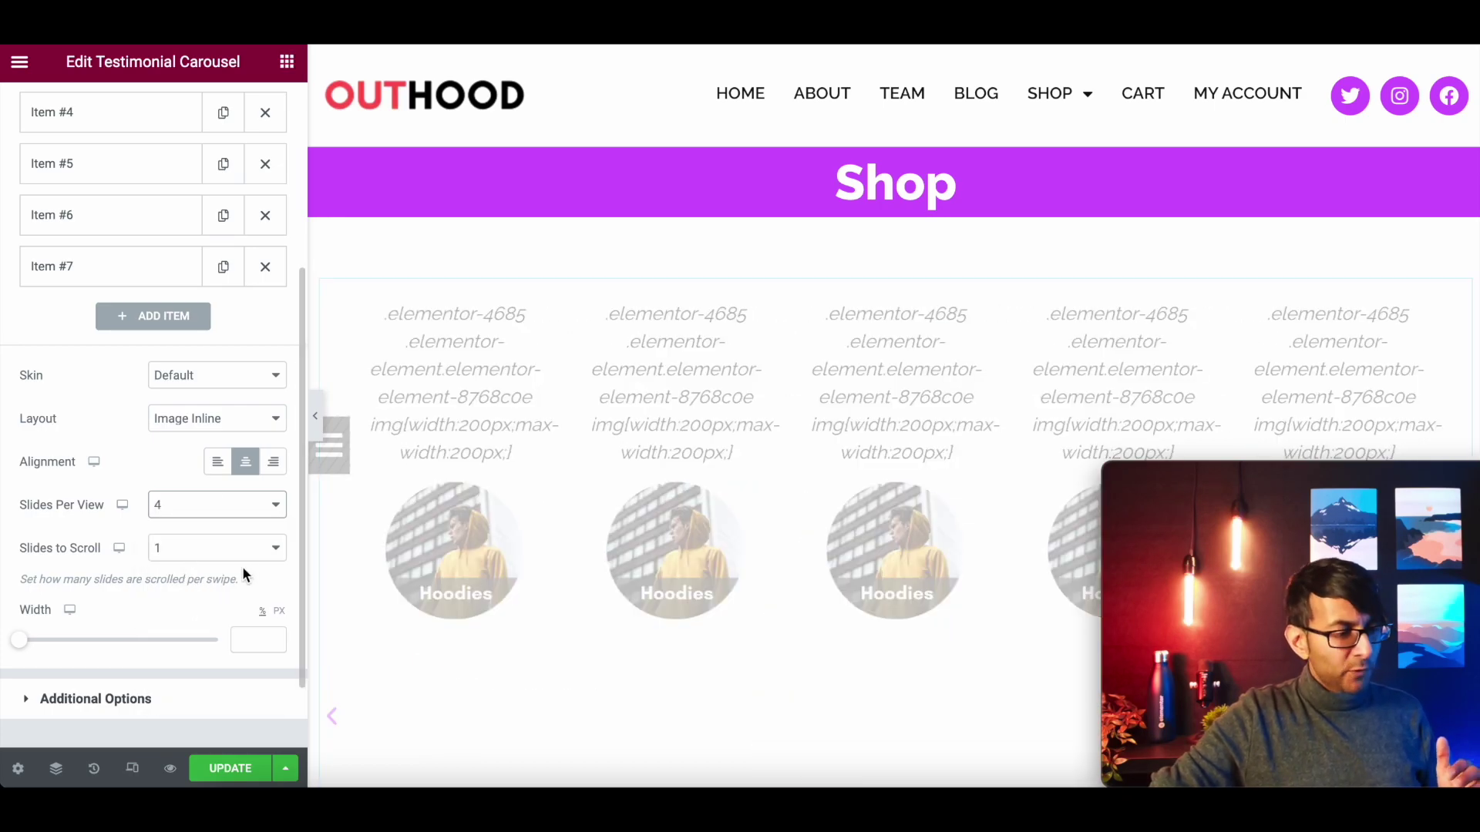
# Keep pagination turned off in the carousel's additional options
pyautogui.scroll(-1, 205, 551)
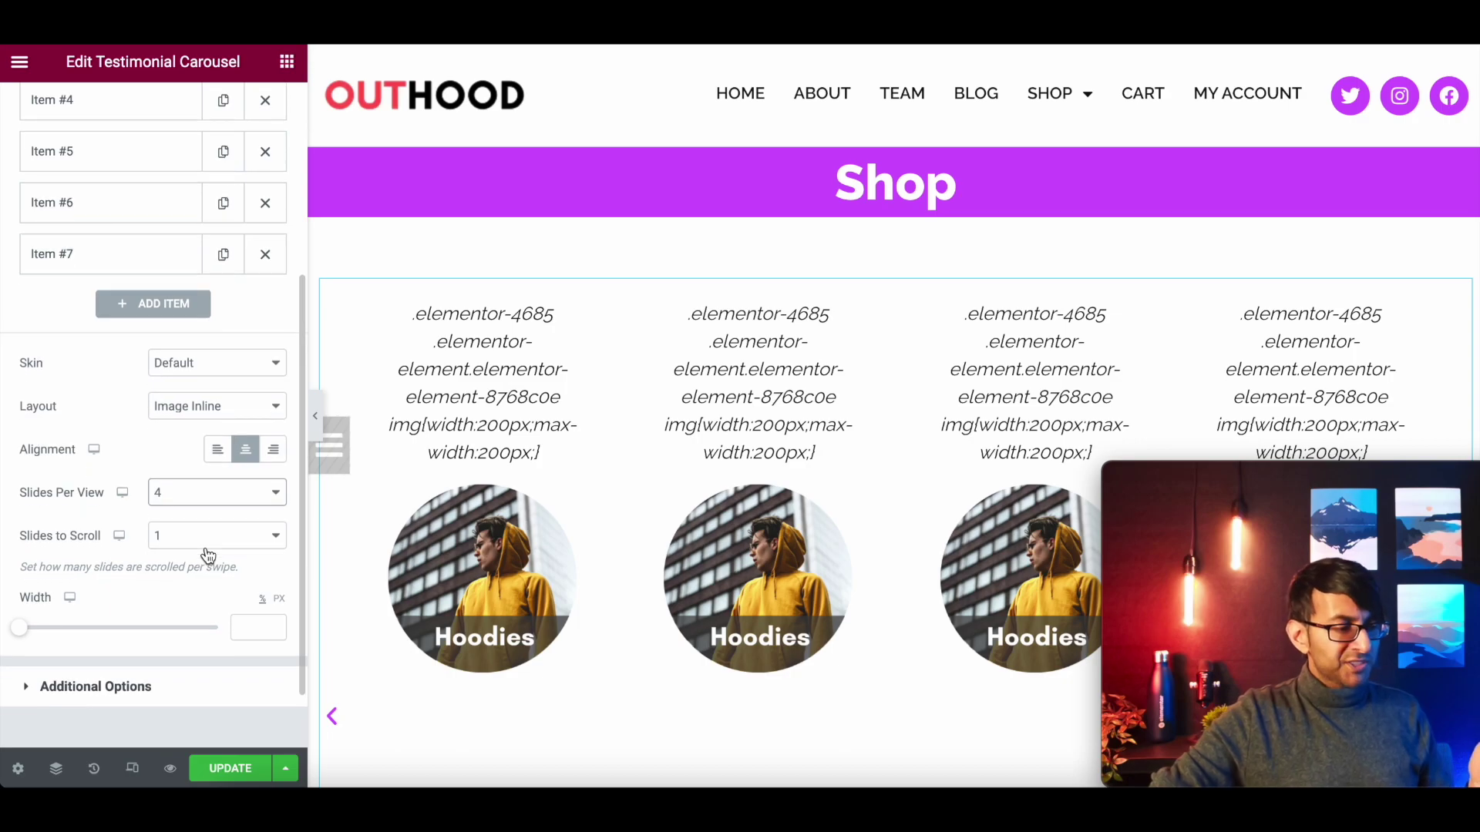
pyautogui.scroll(-2, 178, 582)
pyautogui.click(141, 653)
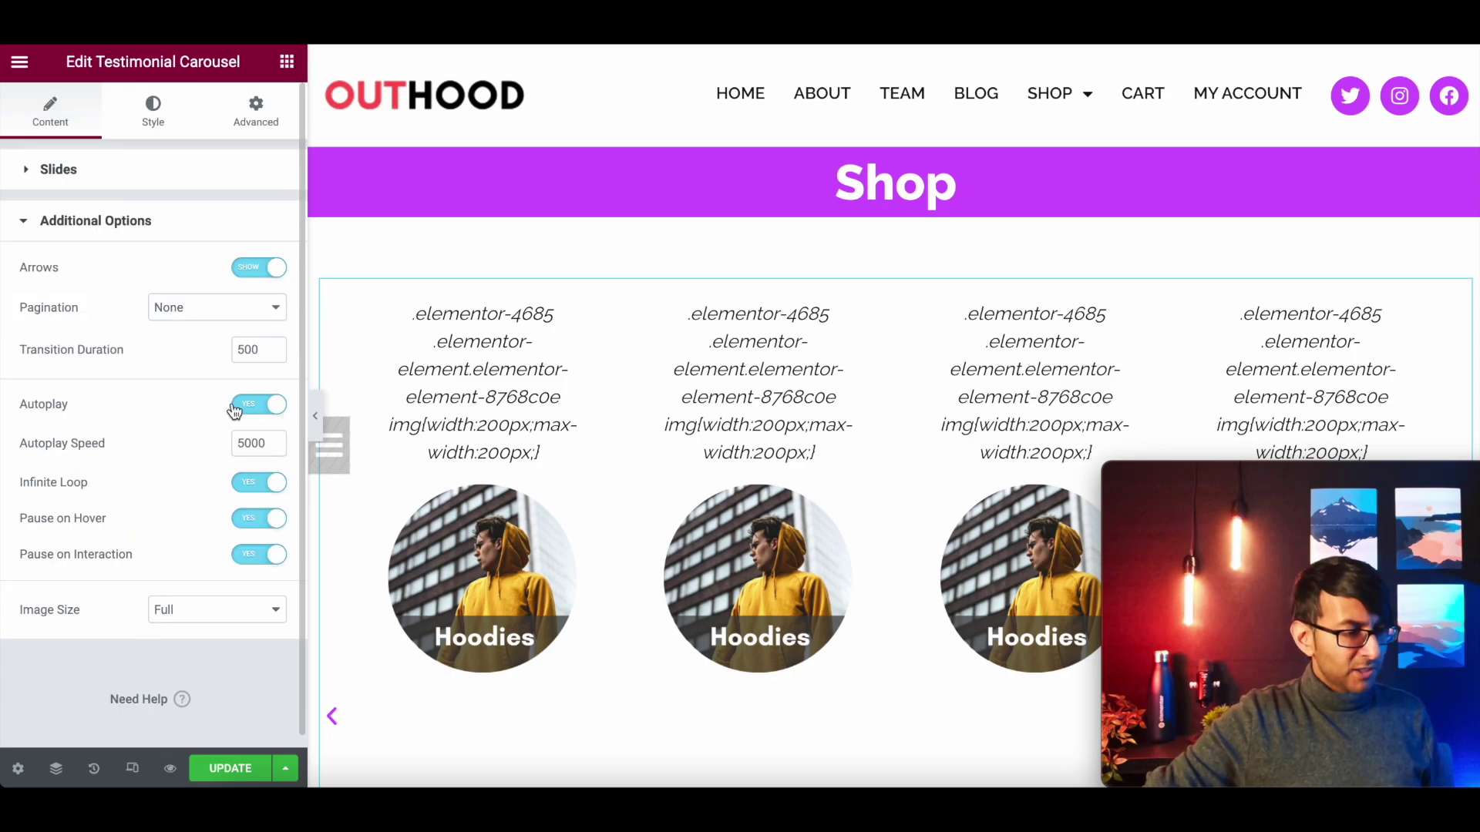
pyautogui.click(237, 308)
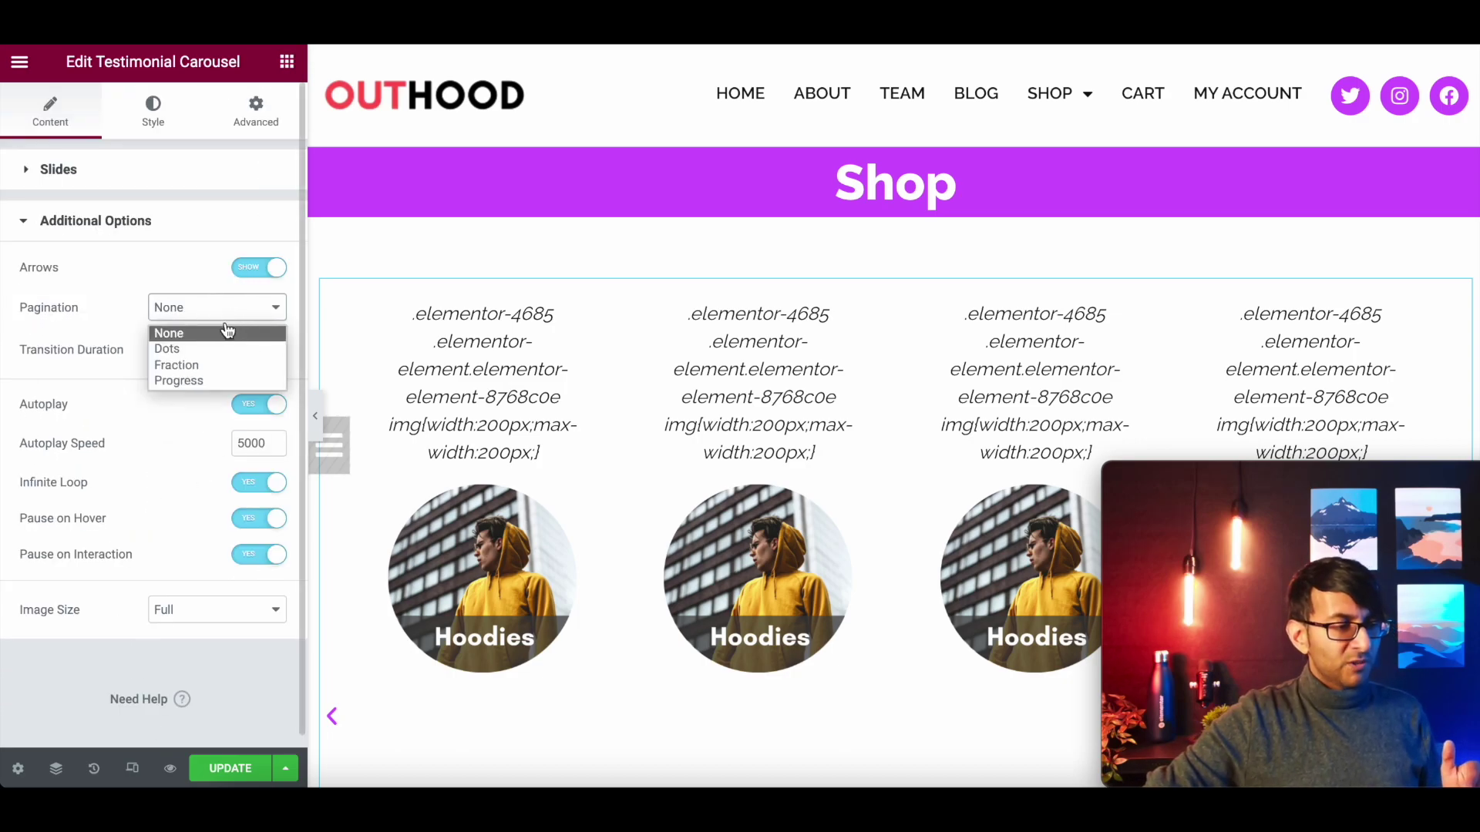
pyautogui.click(224, 327)
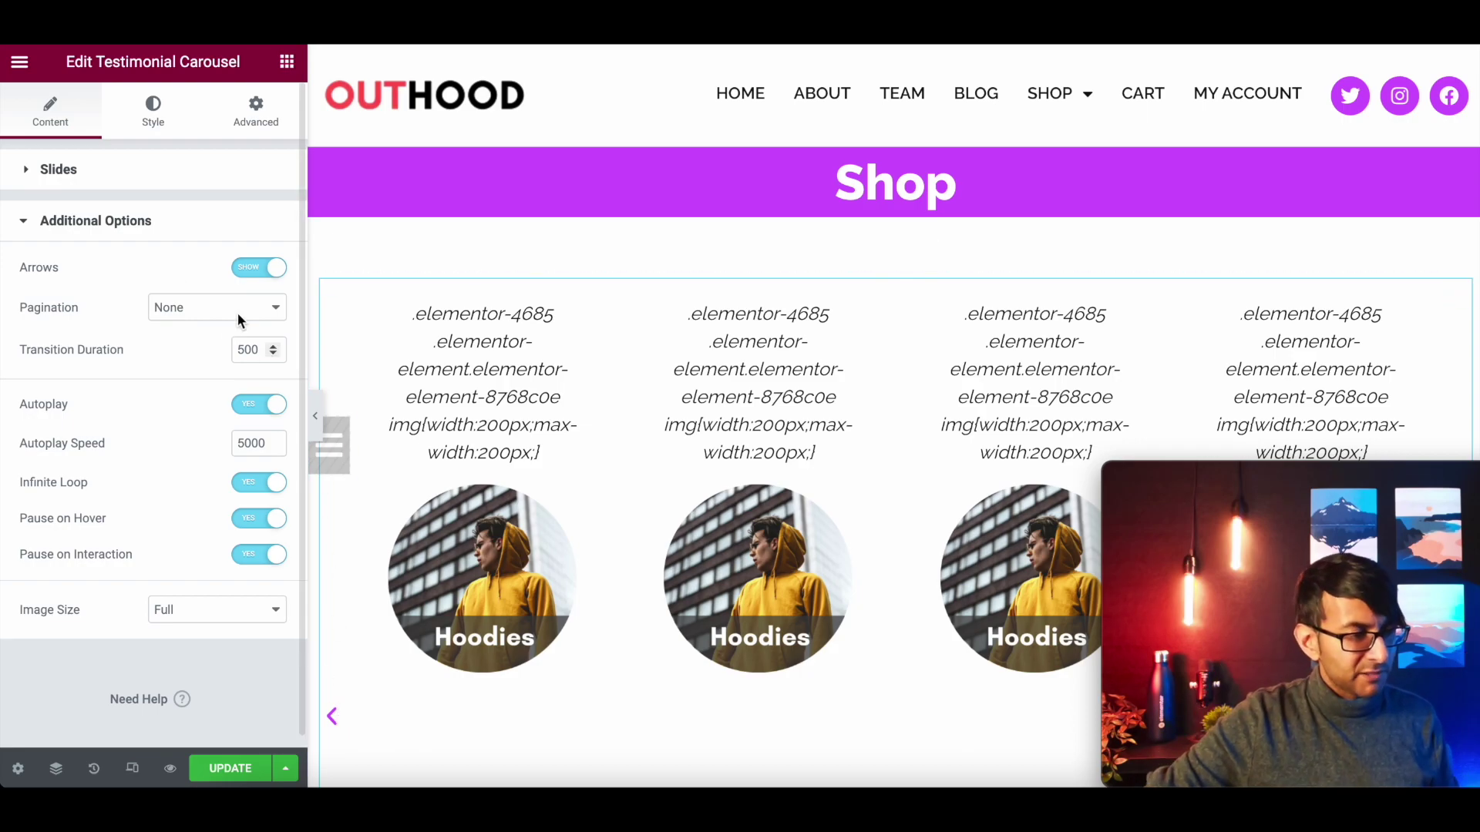
# Style the navigation arrows purple at size 23 and save the Shop template
pyautogui.click(153, 108)
pyautogui.scroll(-3, 174, 644)
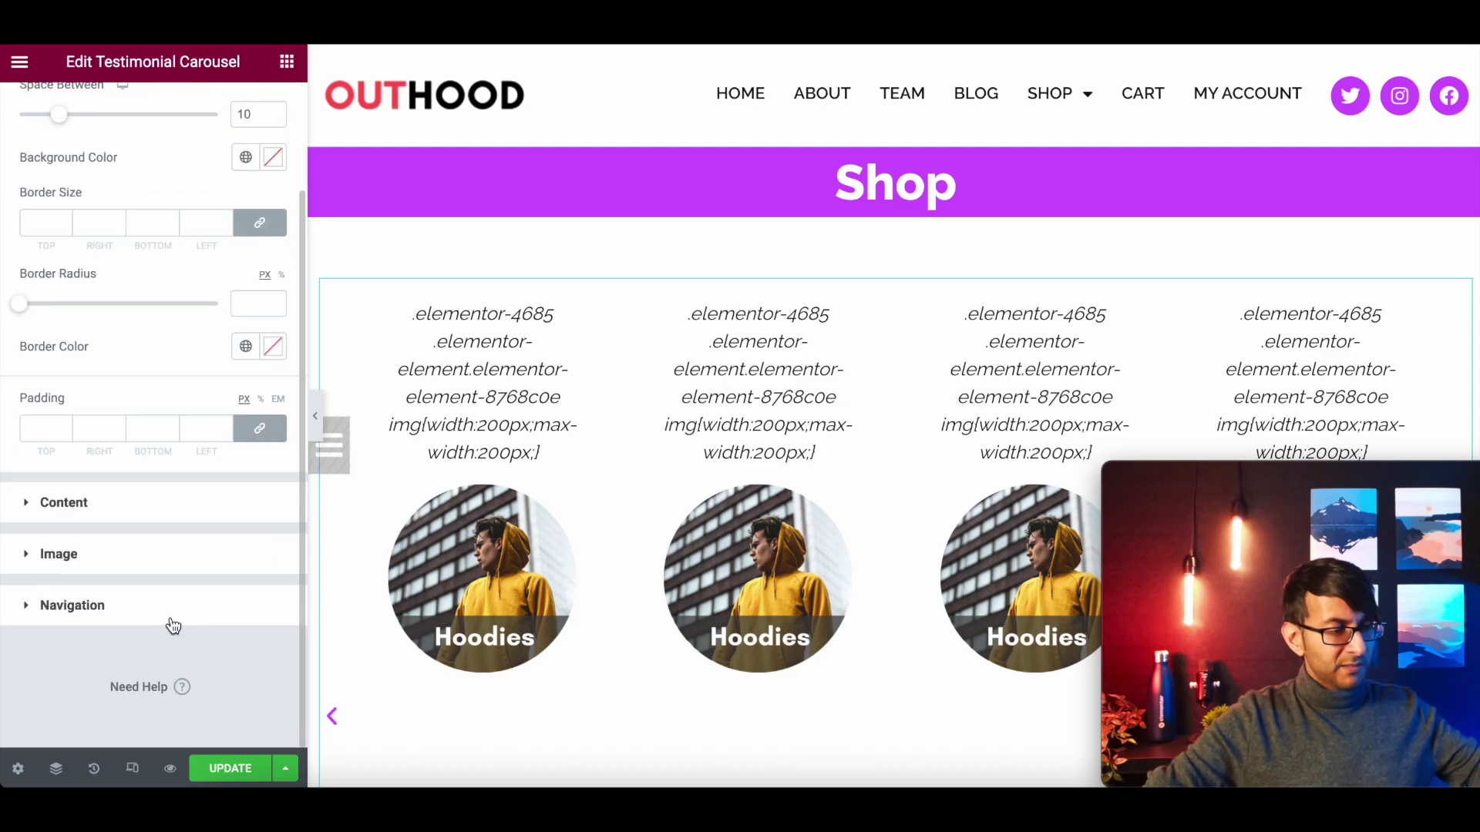
pyautogui.click(171, 616)
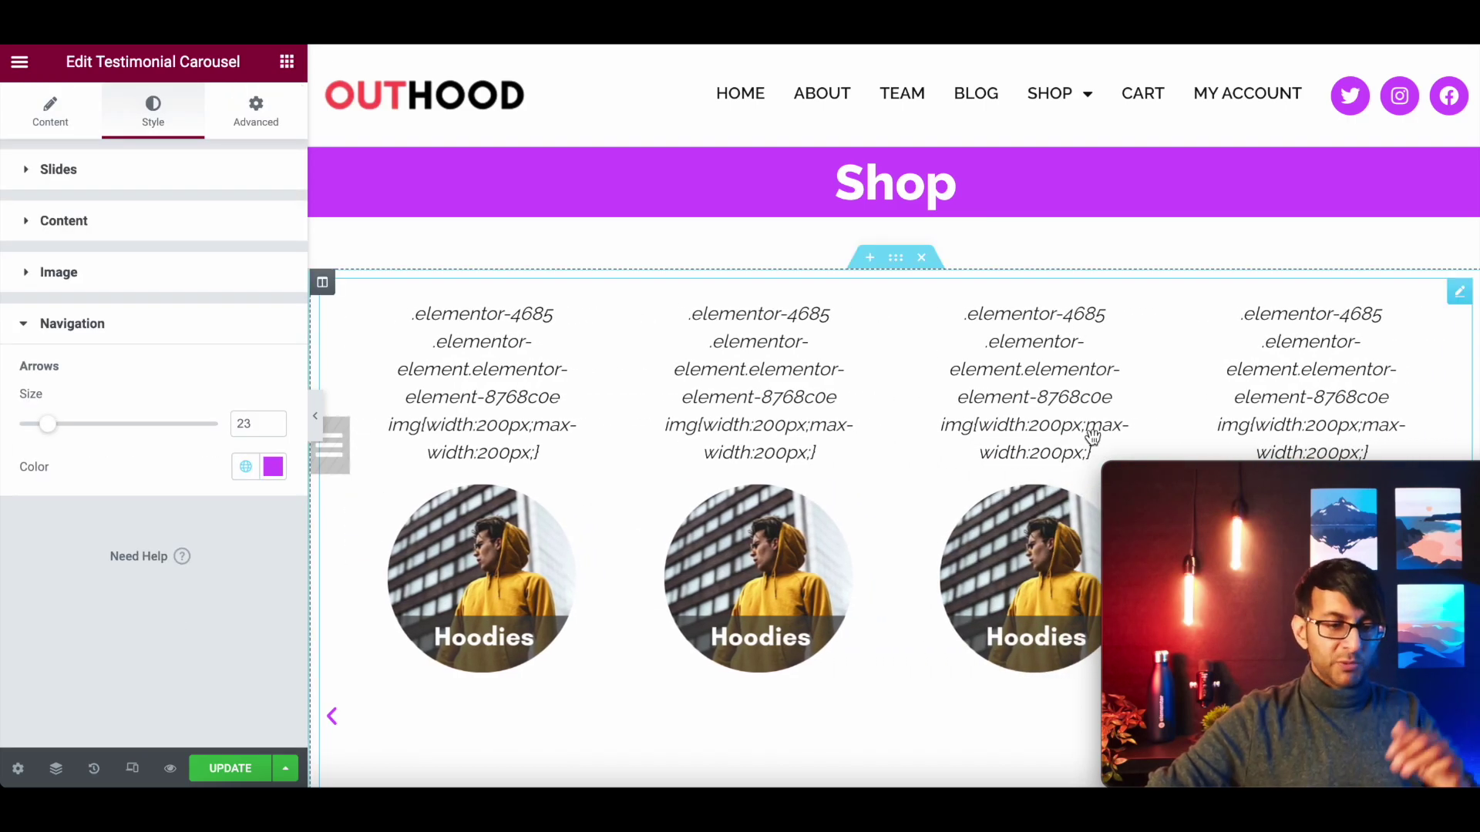
pyautogui.moveTo(1265, 479); pyautogui.dragTo(1213, 472)
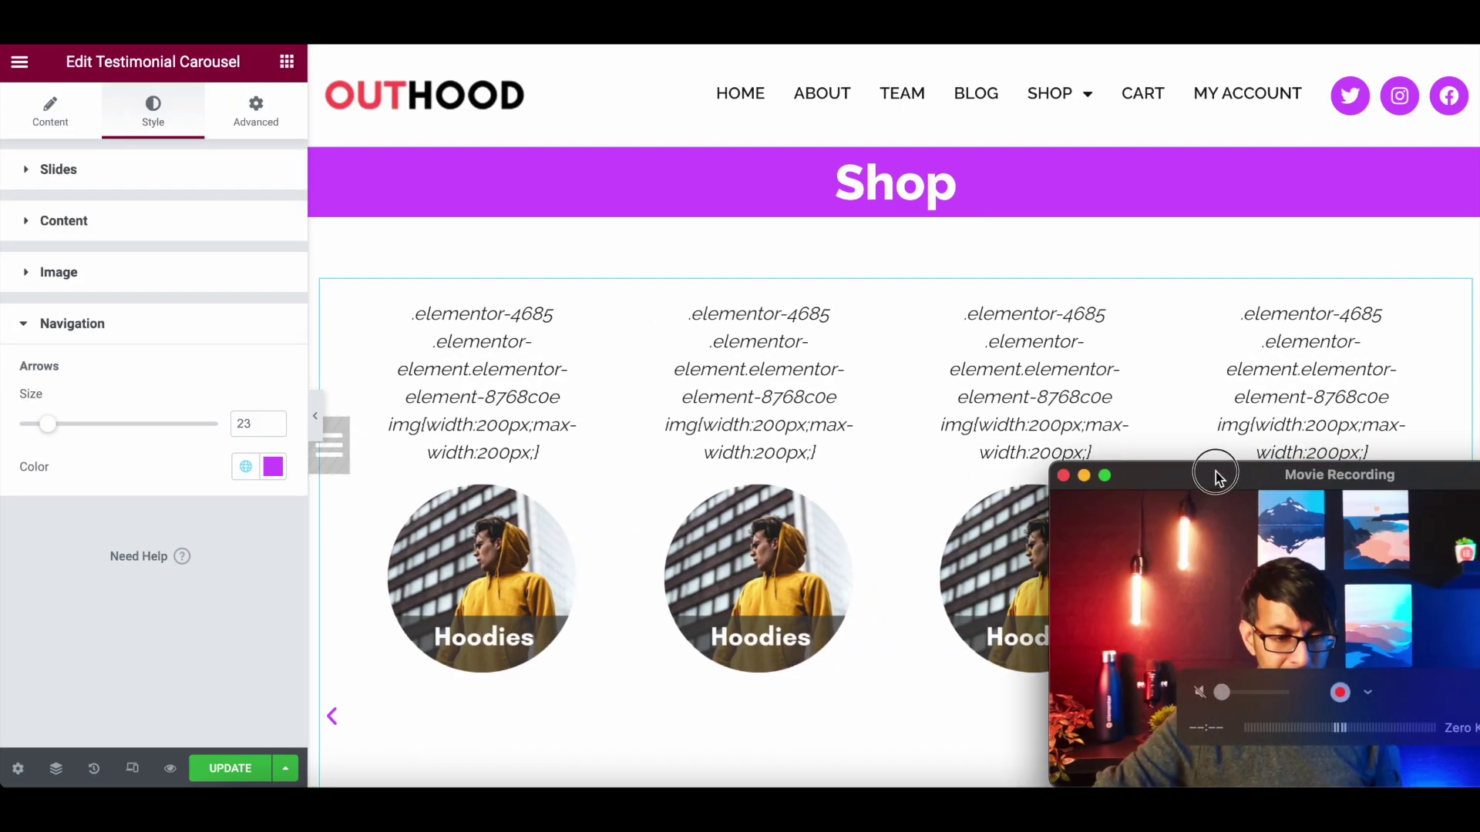
pyautogui.click(239, 769)
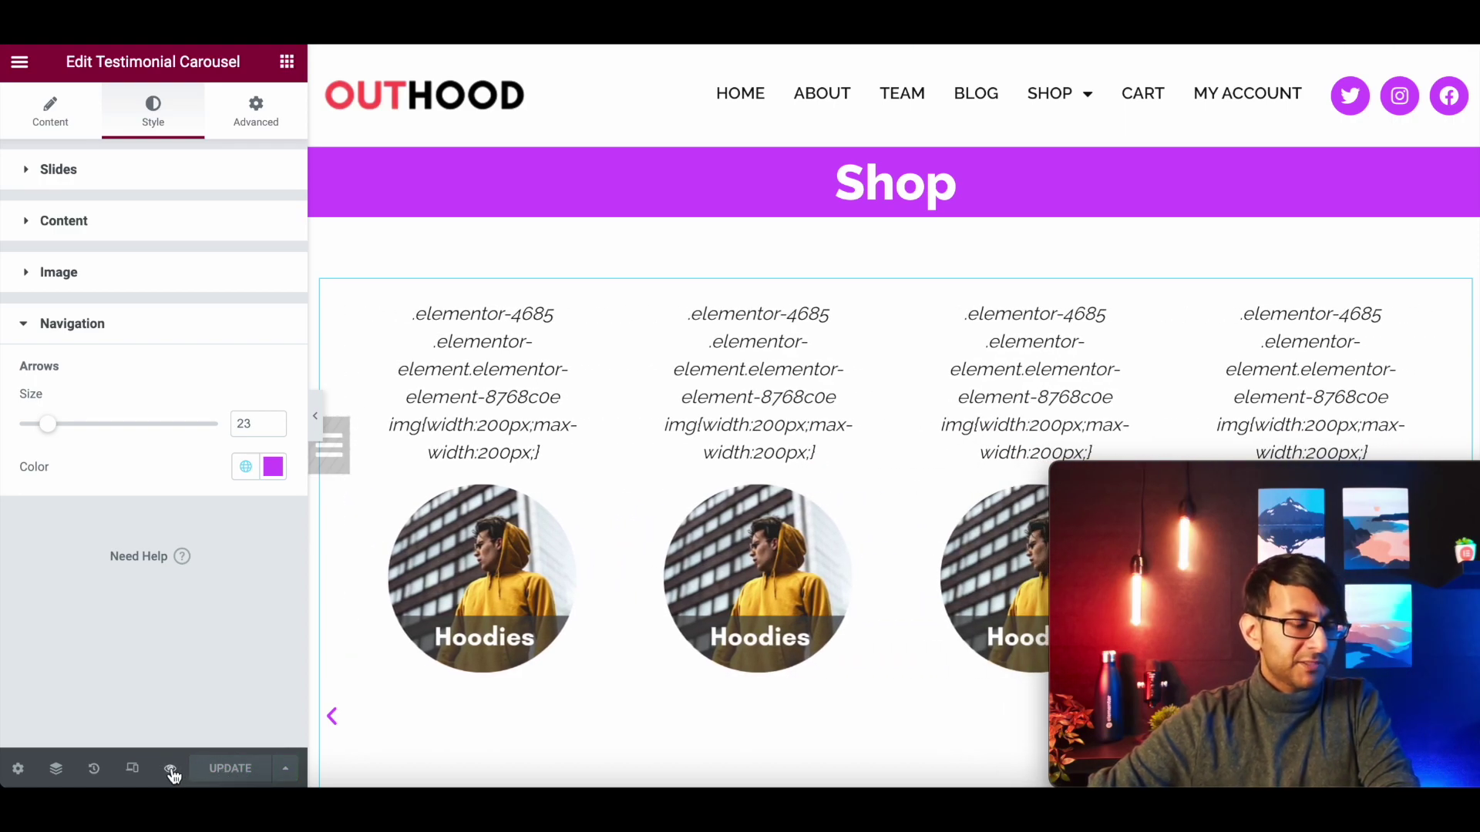
# Preview the Shop page on the live site
pyautogui.click(171, 769)
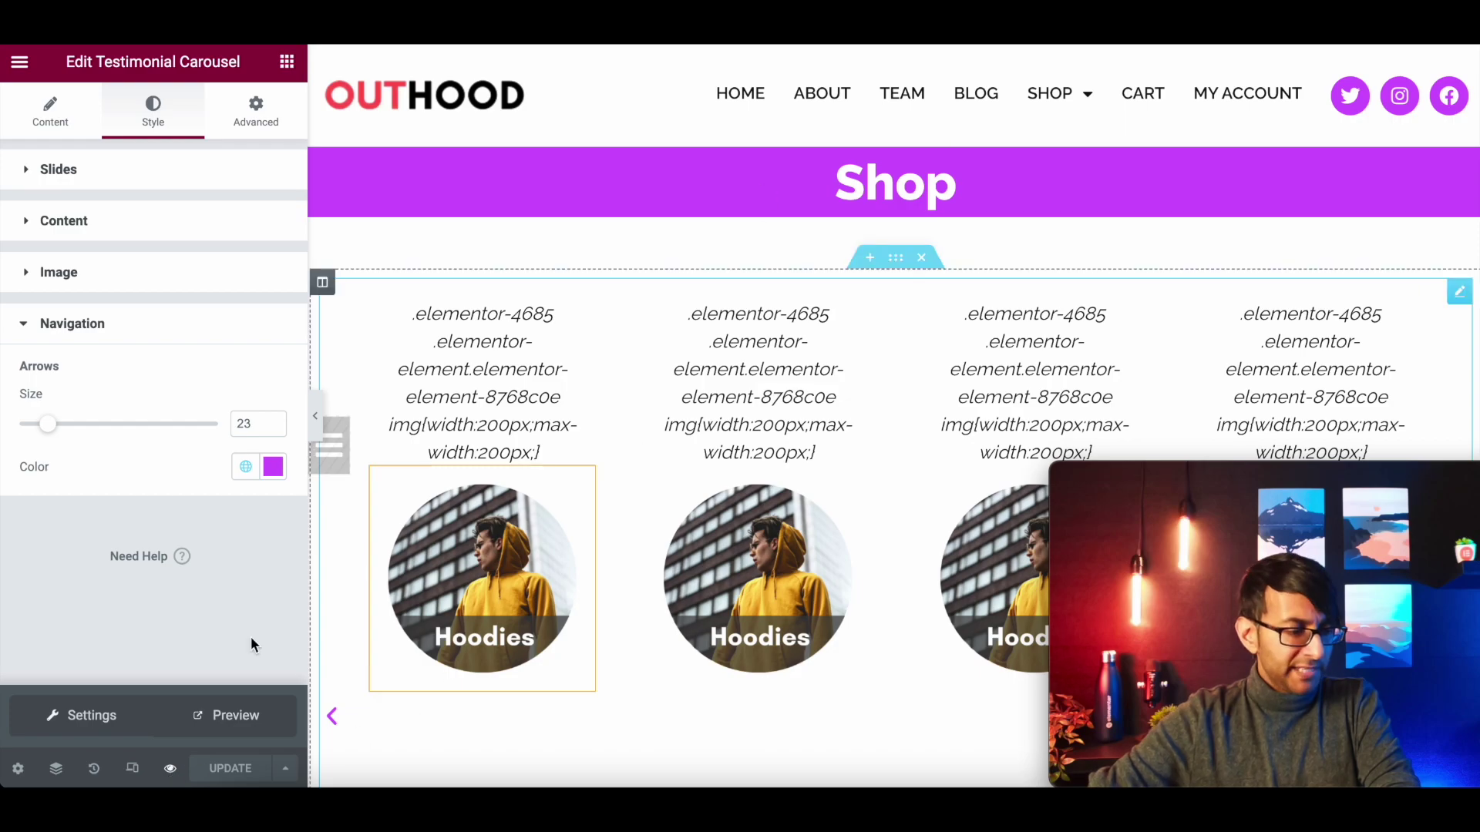
pyautogui.click(226, 715)
pyautogui.moveTo(1089, 484)
pyautogui.moveTo(1189, 481); pyautogui.dragTo(1305, 530)
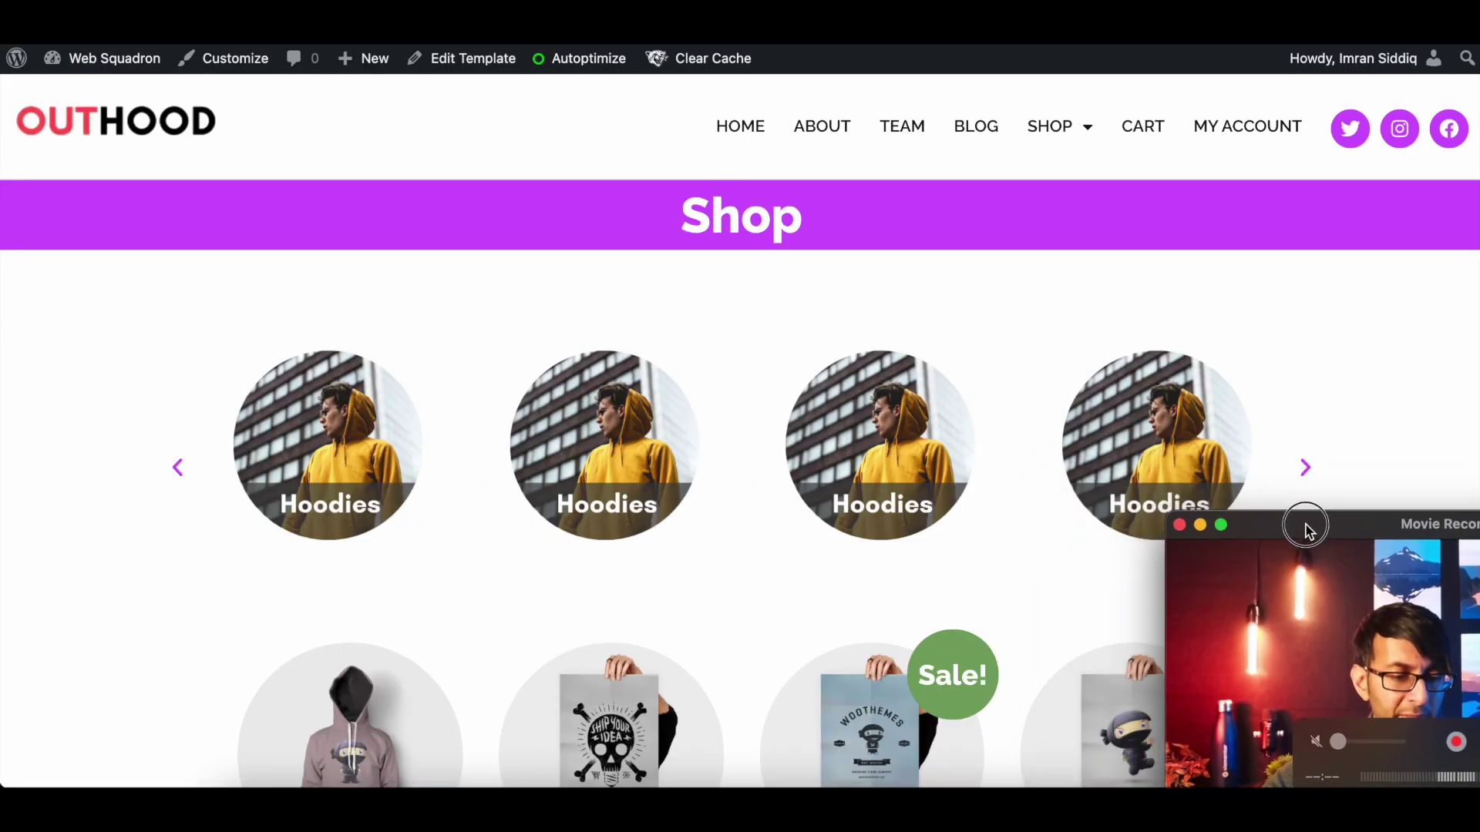
# Test the carousel's back and forward arrows, then open Hoodies from a circle
pyautogui.scroll(-1, 163, 591)
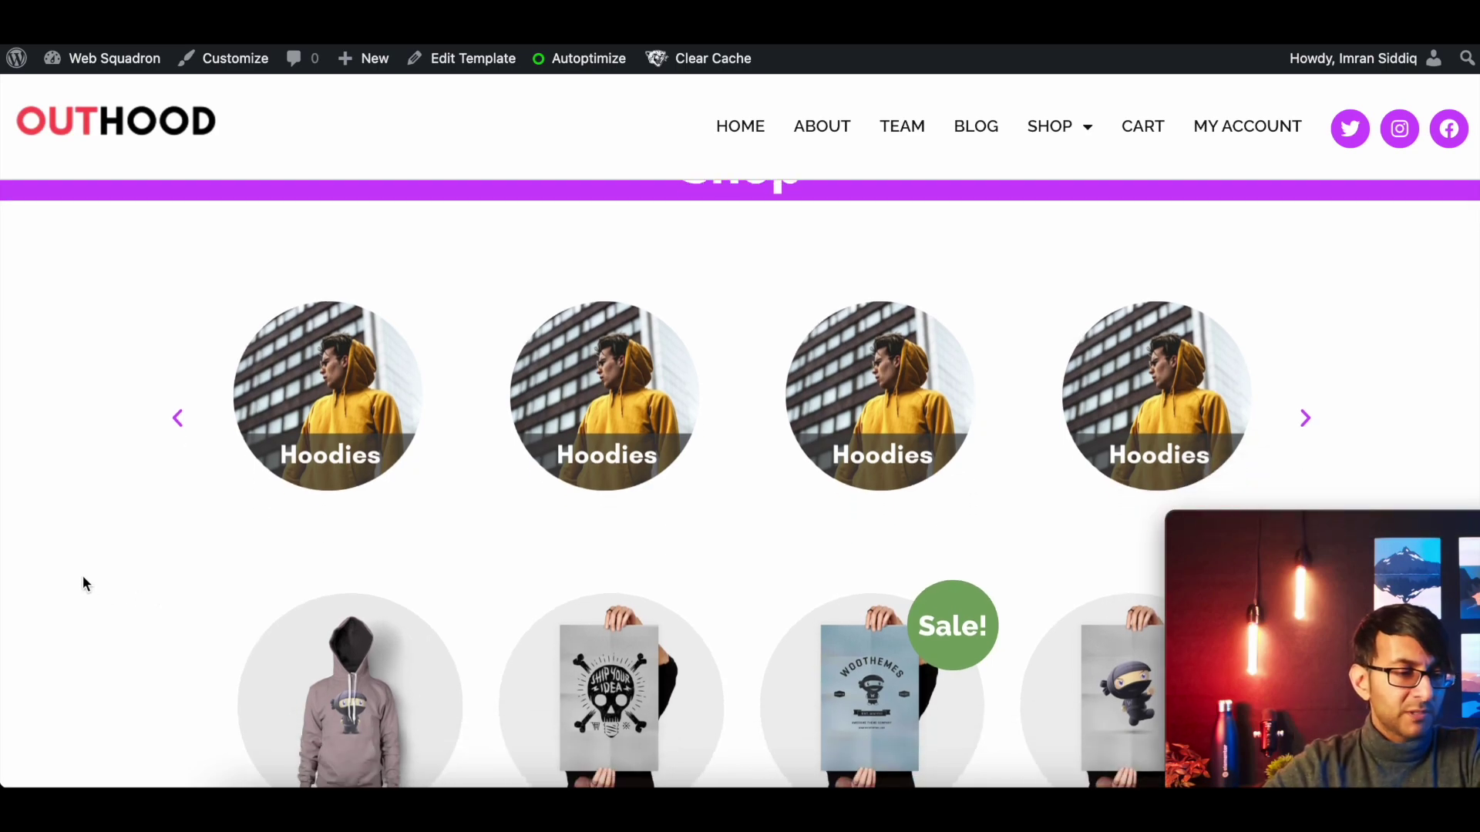
pyautogui.click(179, 422)
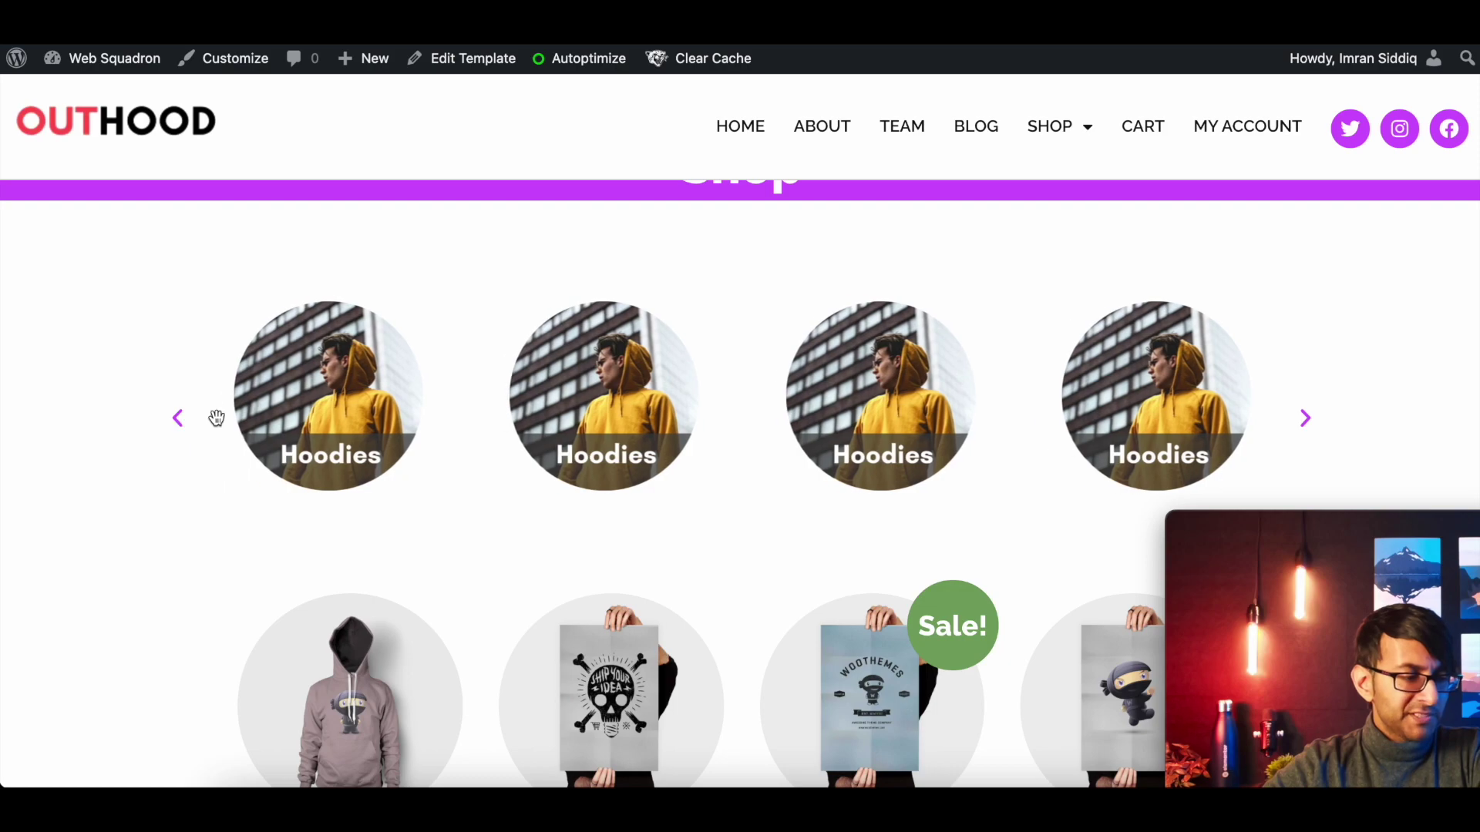
pyautogui.click(1312, 426)
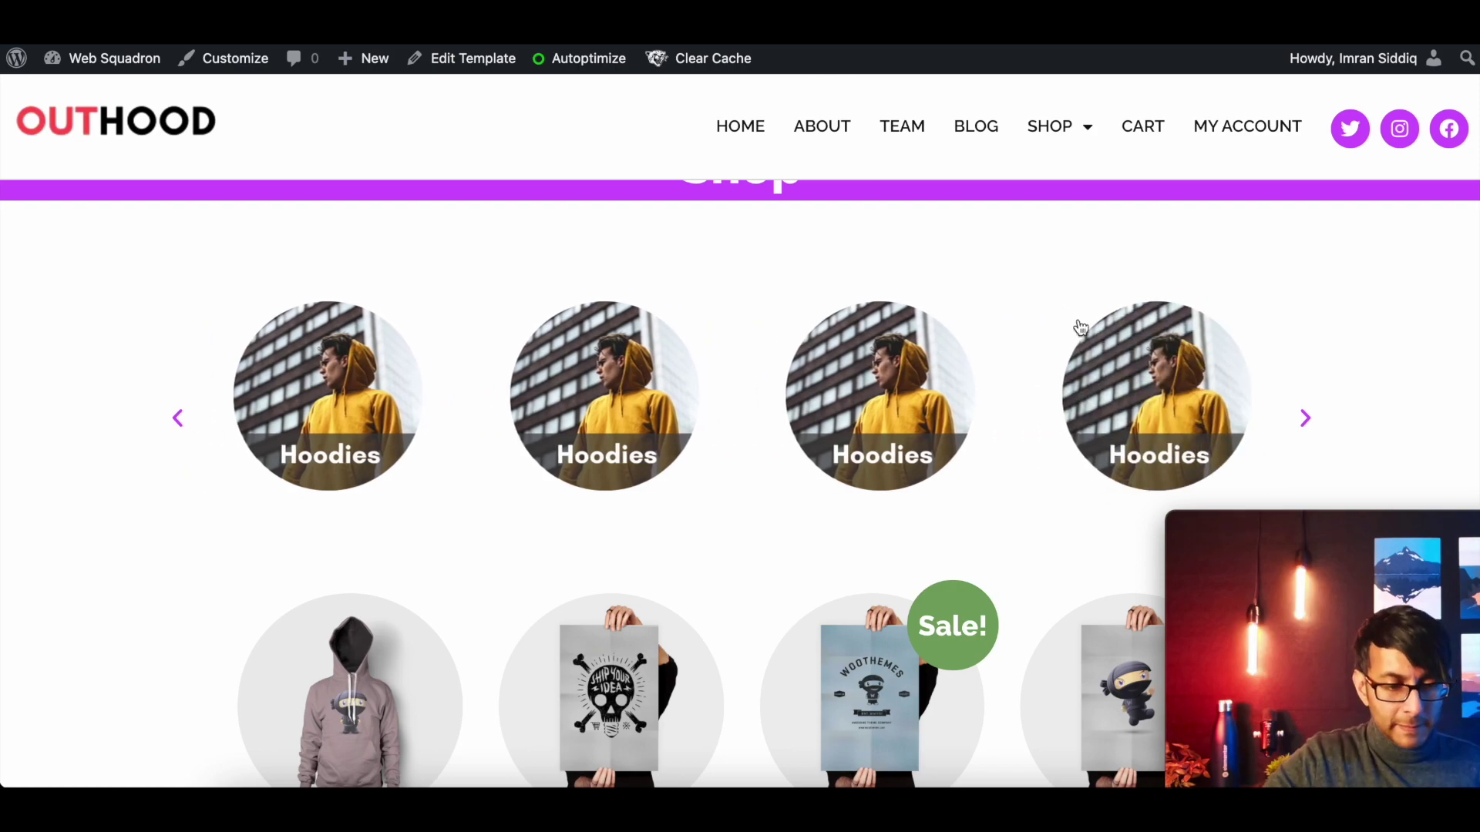
pyautogui.moveTo(1348, 535); pyautogui.dragTo(1357, 519)
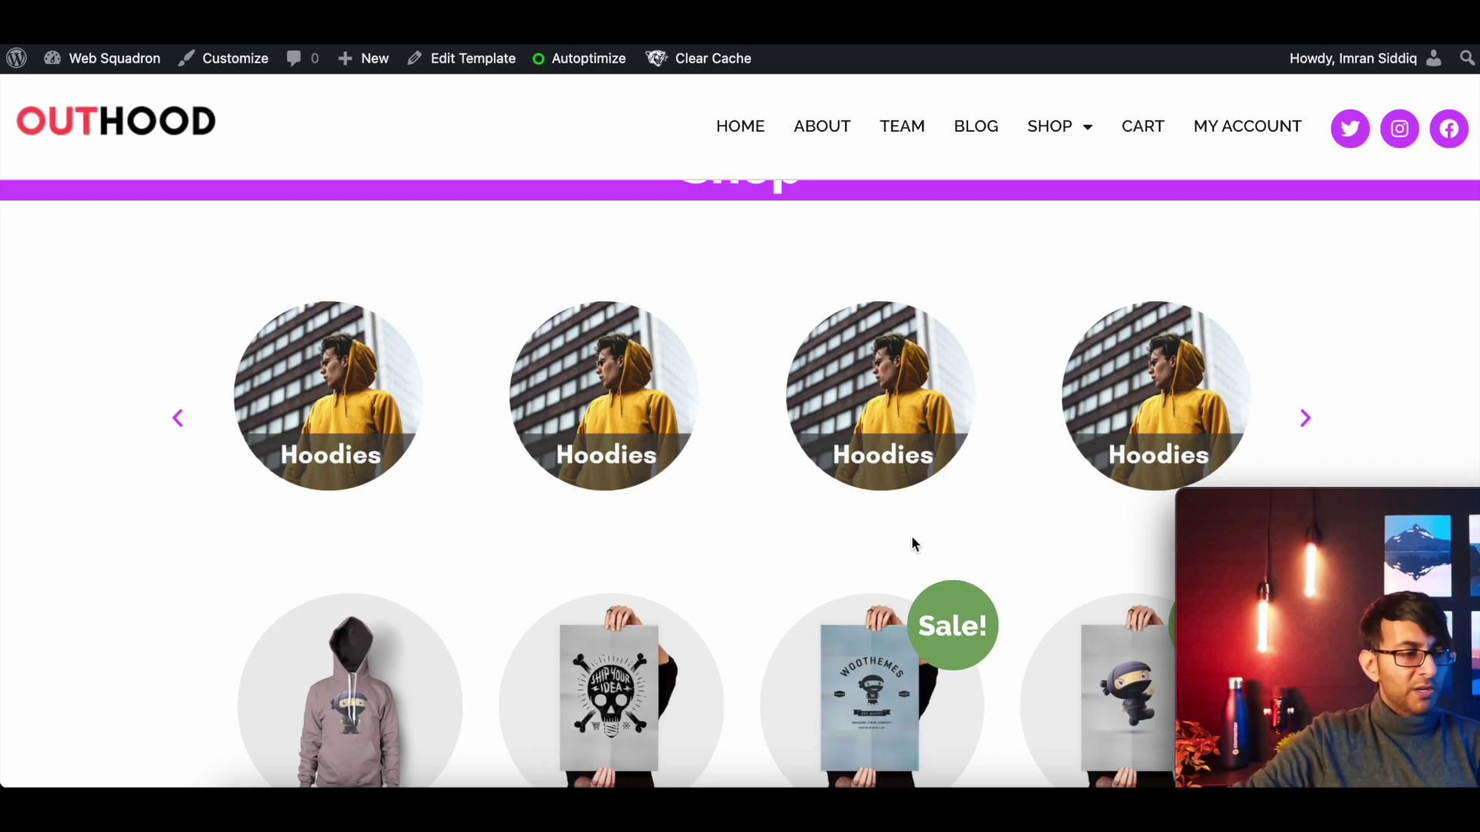
pyautogui.click(348, 426)
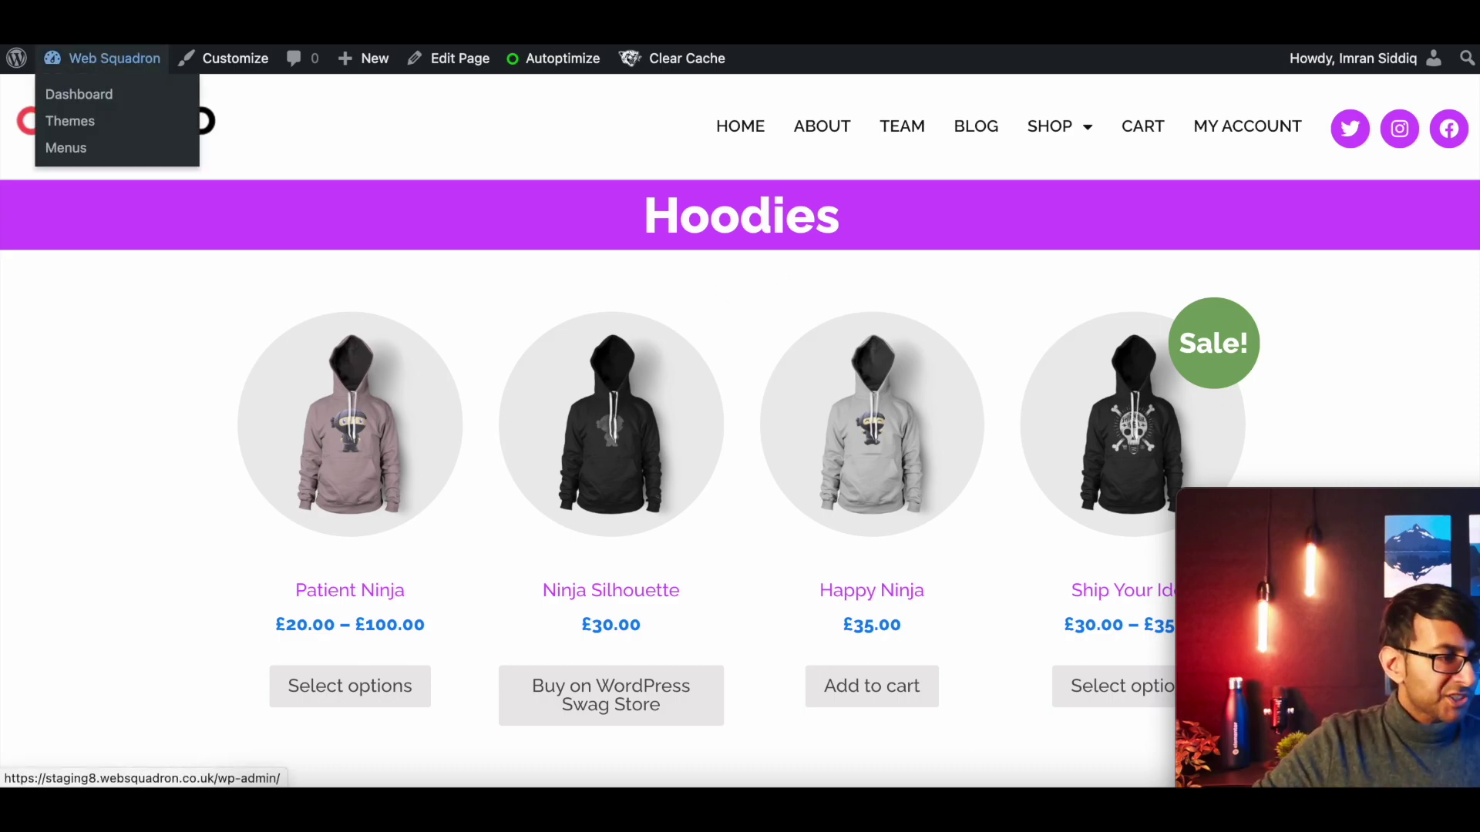
# Go back from the Hoodies category page to the Shop page
pyautogui.hotkey('alt', 'Left')
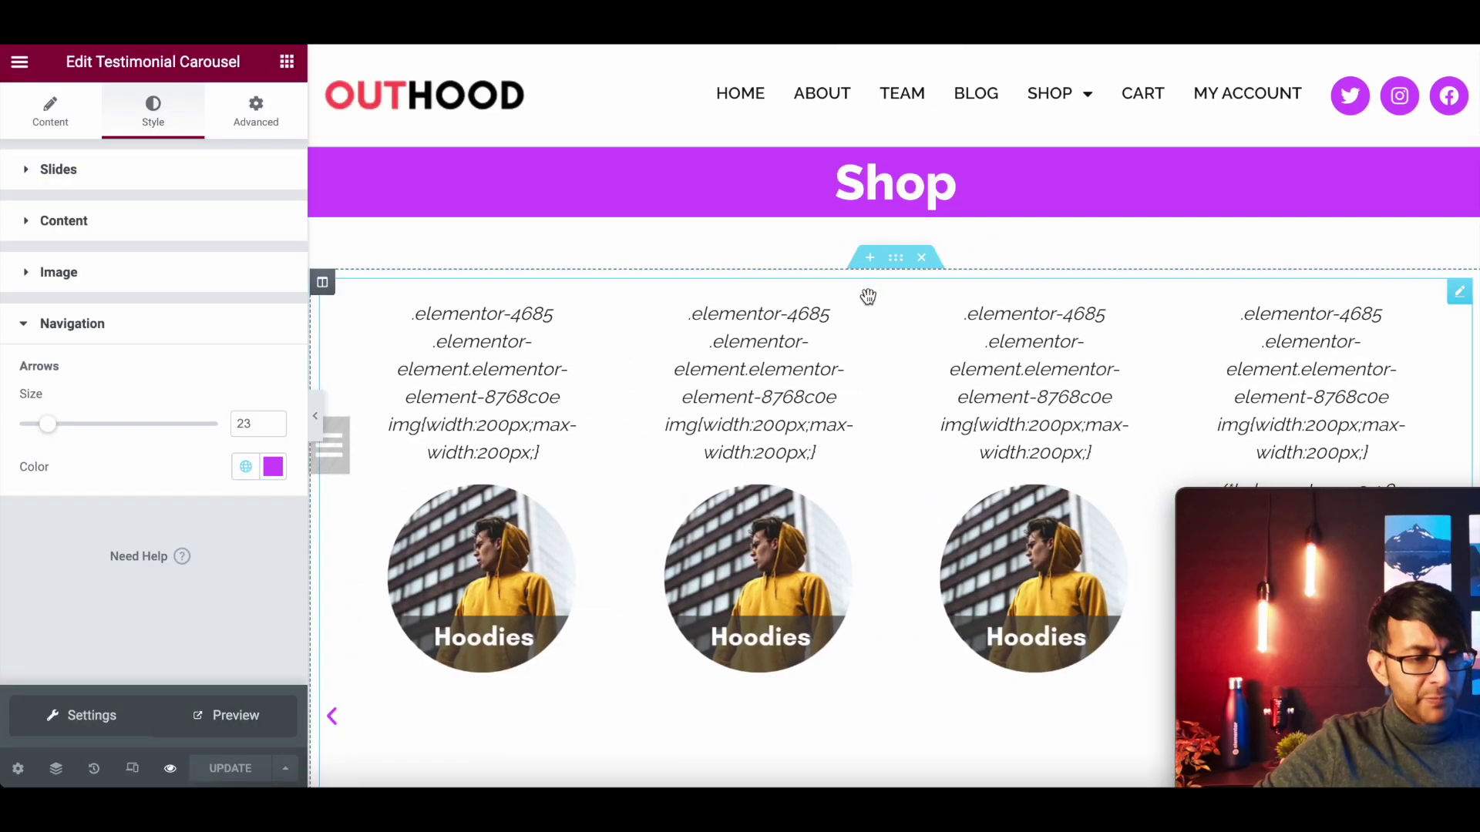
# Copy the carousel section into the Hoodies template's empty section and save it
pyautogui.rightClick(888, 262)
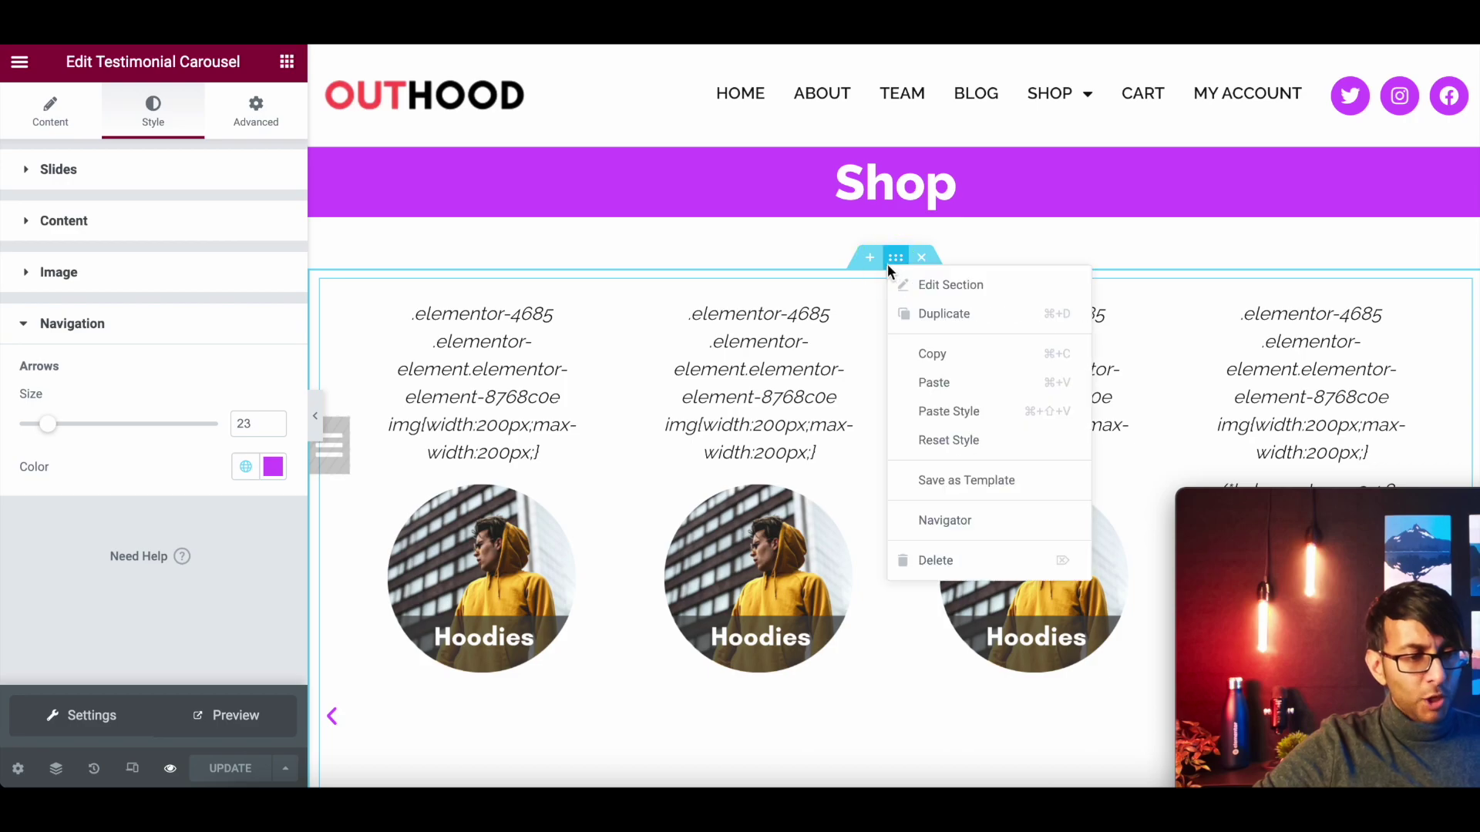
pyautogui.click(981, 381)
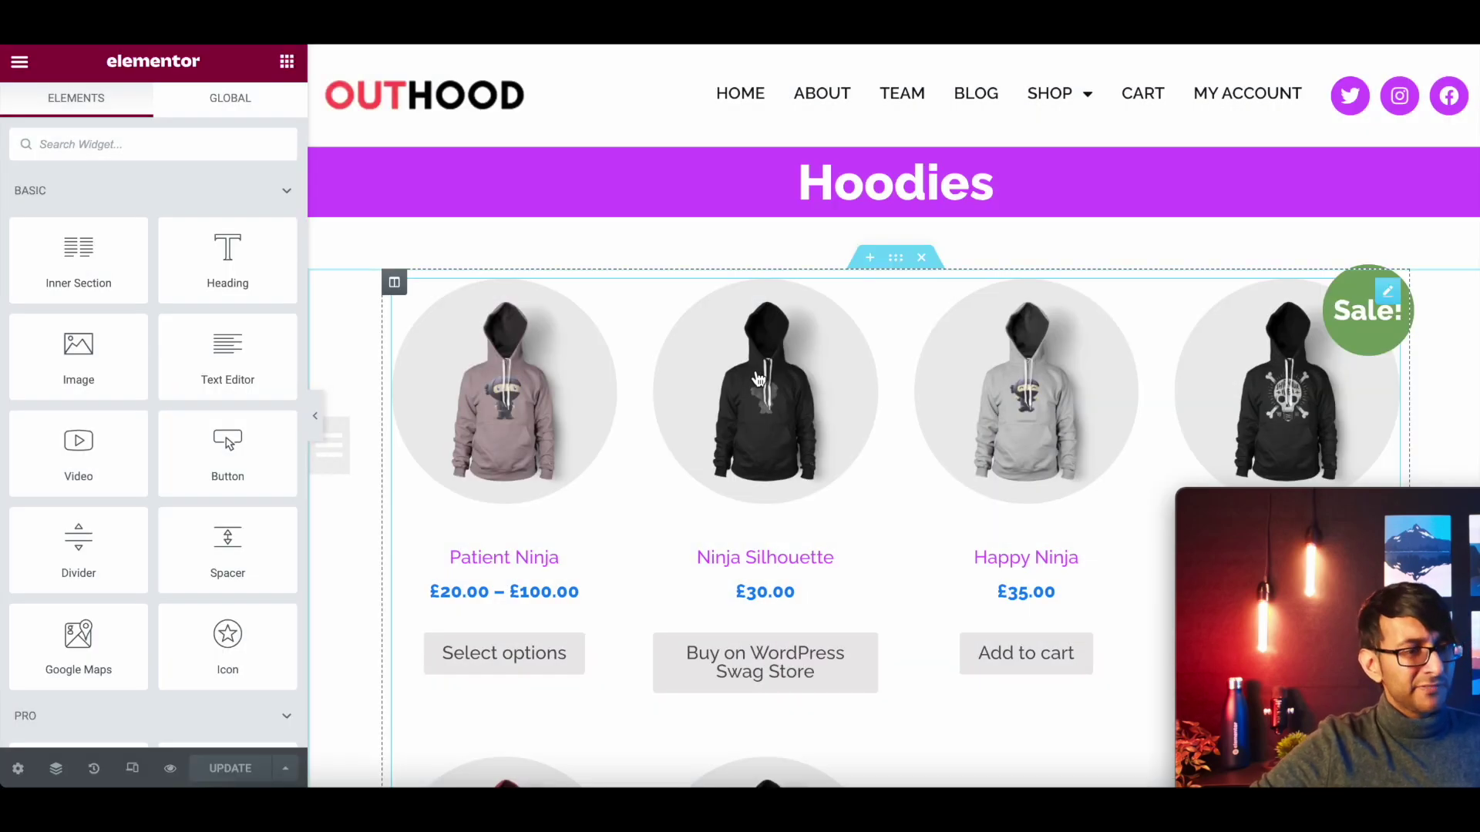
pyautogui.rightClick(691, 357)
pyautogui.click(766, 380)
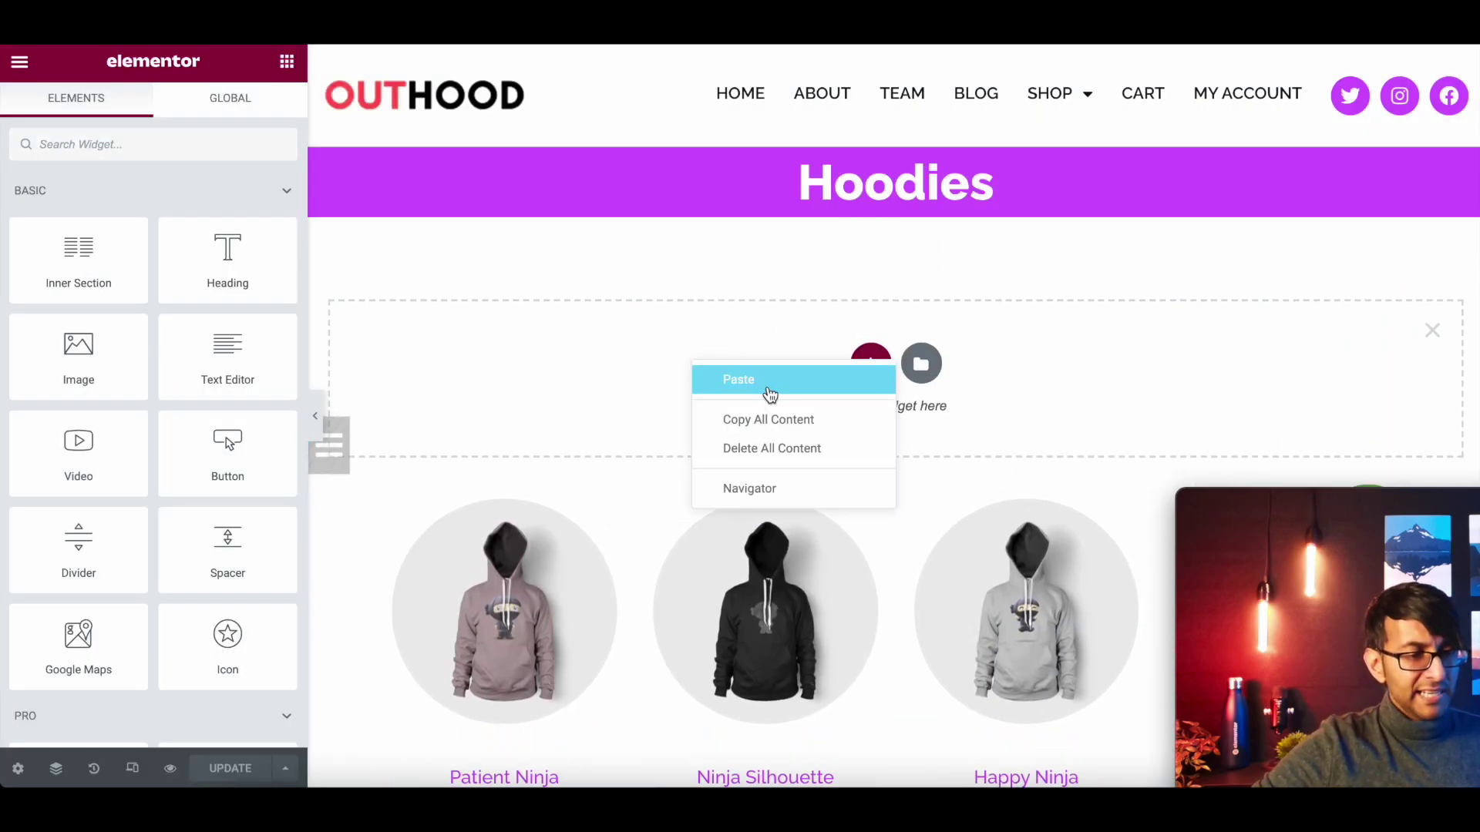
pyautogui.click(243, 775)
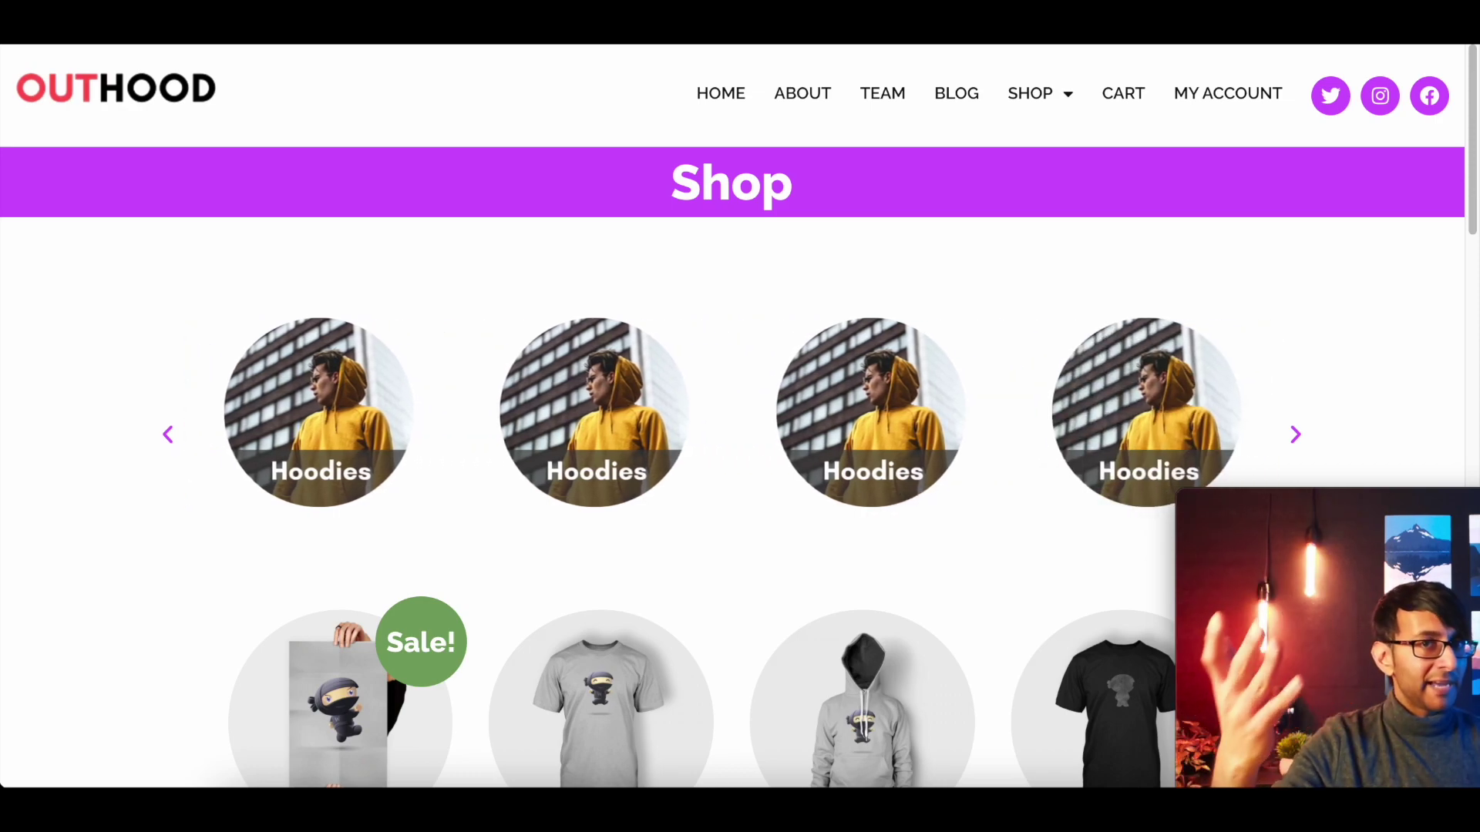
# Open Hoodies from a Shop carousel circle and view its carousel above the products
pyautogui.click(322, 399)
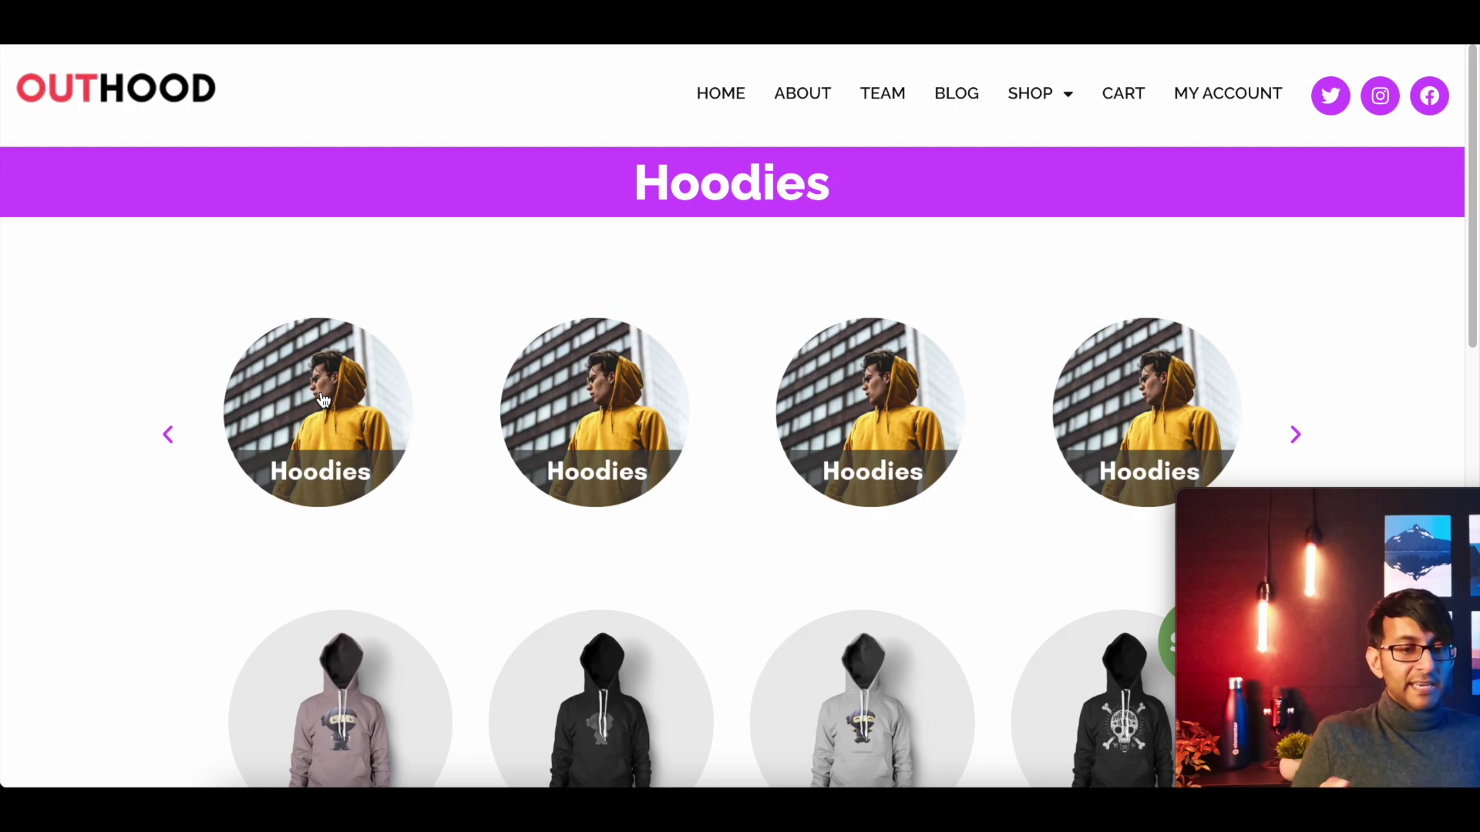
pyautogui.moveTo(1399, 501)
pyautogui.moveTo(1399, 501); pyautogui.dragTo(1222, 482)
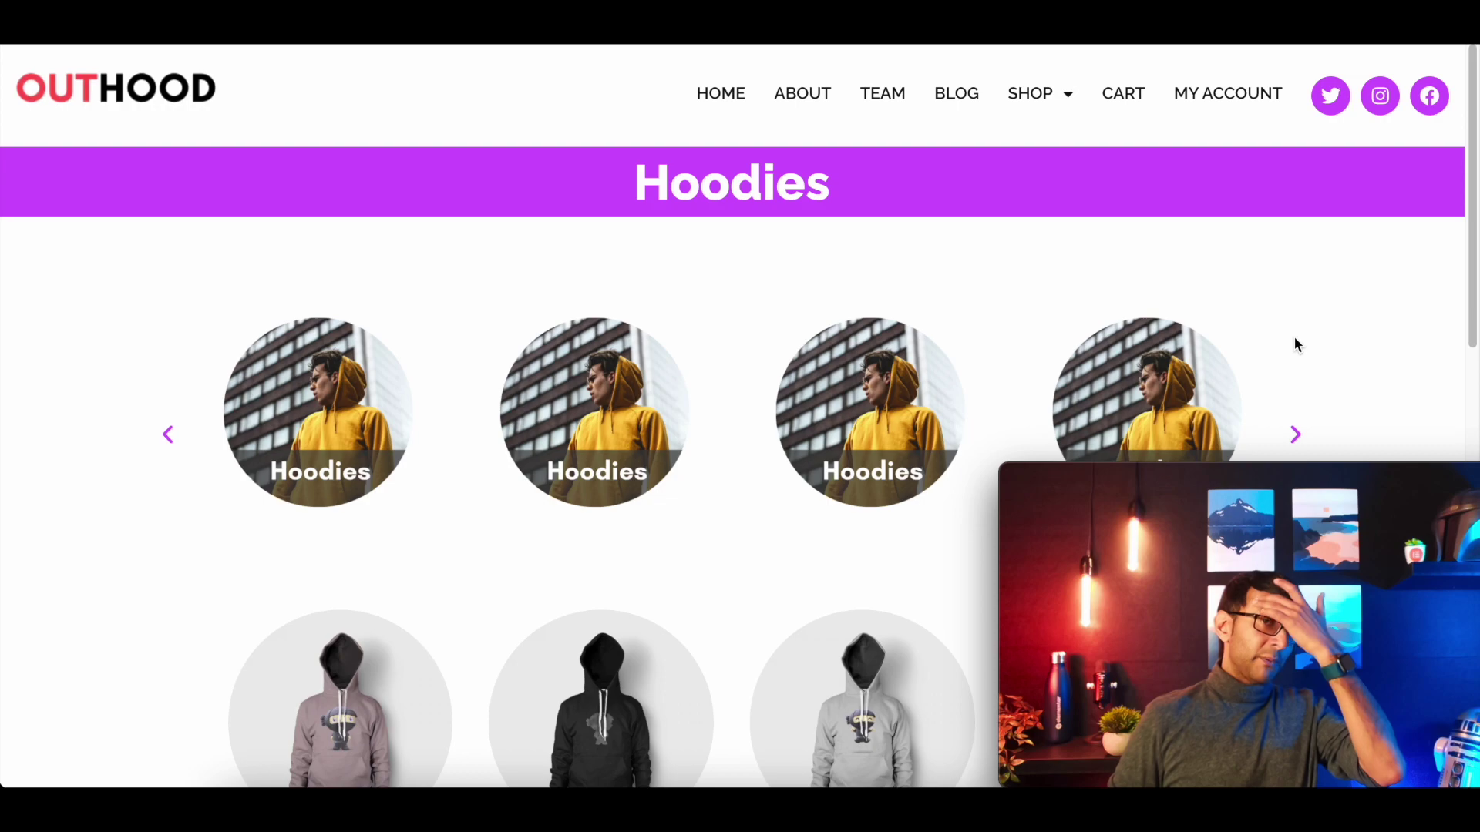